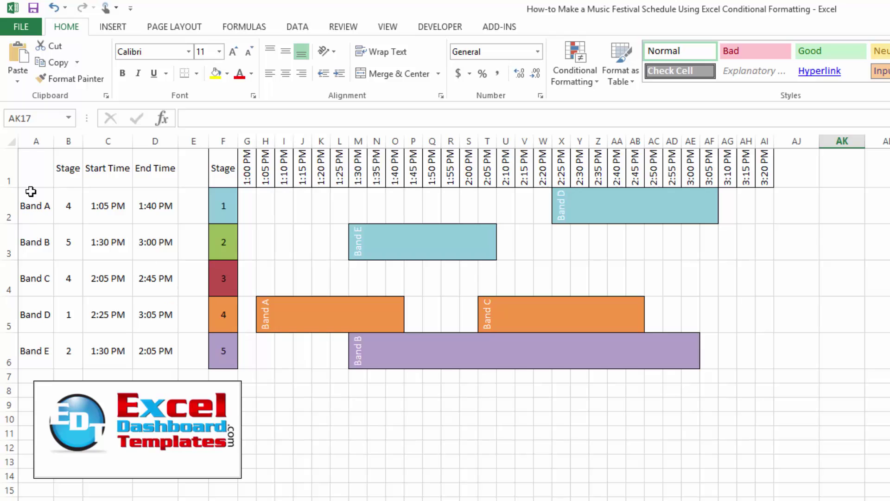
Review the band names, stage numbers, start and end times, and the schedule grid's time and stage headings
{"action": "left_click_drag", "start_coordinate": [34, 197], "coordinate": [30, 343]}
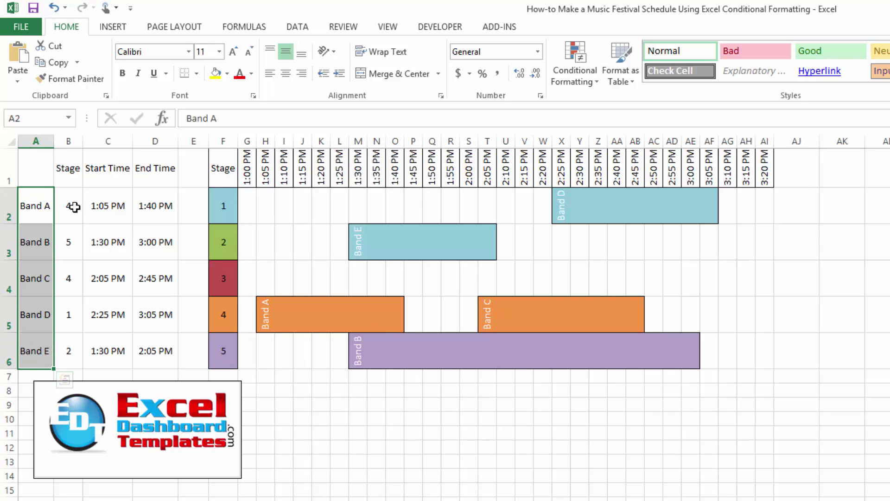
{"action": "left_click", "coordinate": [72, 206]}
{"action": "left_click_drag", "start_coordinate": [71, 206], "coordinate": [70, 350]}
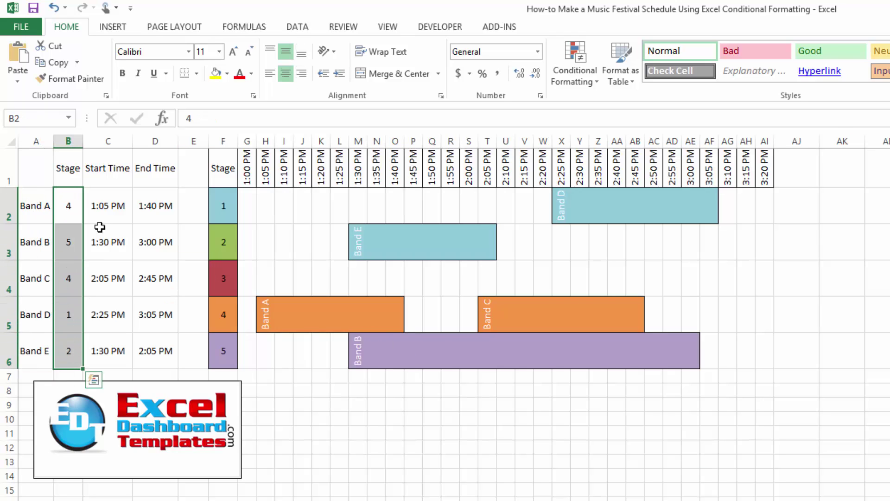
{"action": "left_click", "coordinate": [98, 202]}
{"action": "left_click_drag", "start_coordinate": [97, 202], "coordinate": [139, 206]}
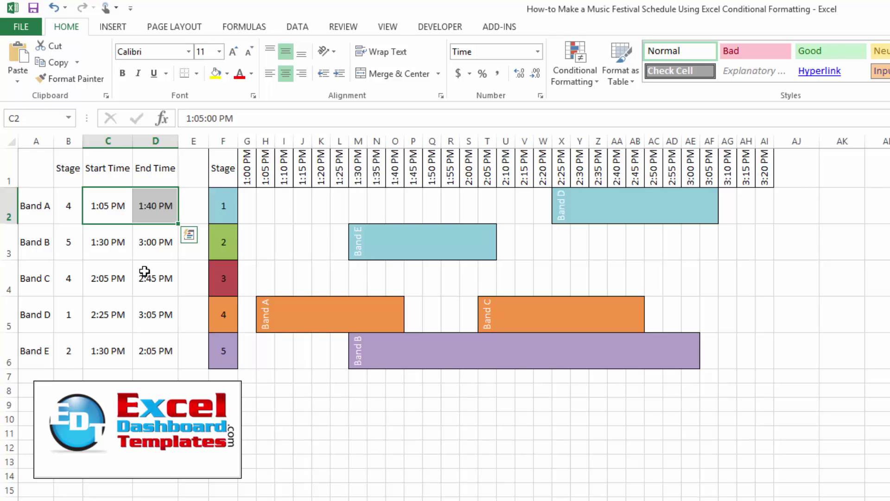
{"action": "left_click_drag", "start_coordinate": [246, 161], "coordinate": [765, 169]}
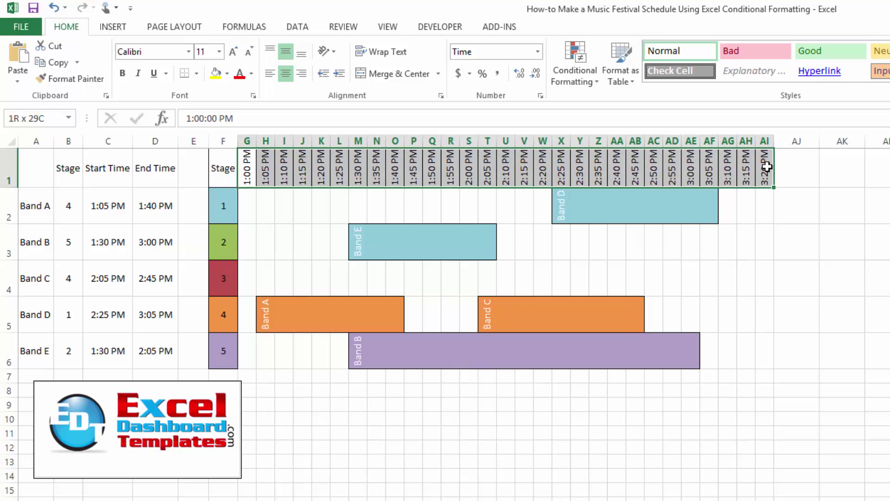
{"action": "left_click_drag", "start_coordinate": [223, 185], "coordinate": [230, 357]}
{"action": "left_click_drag", "start_coordinate": [260, 208], "coordinate": [413, 204]}
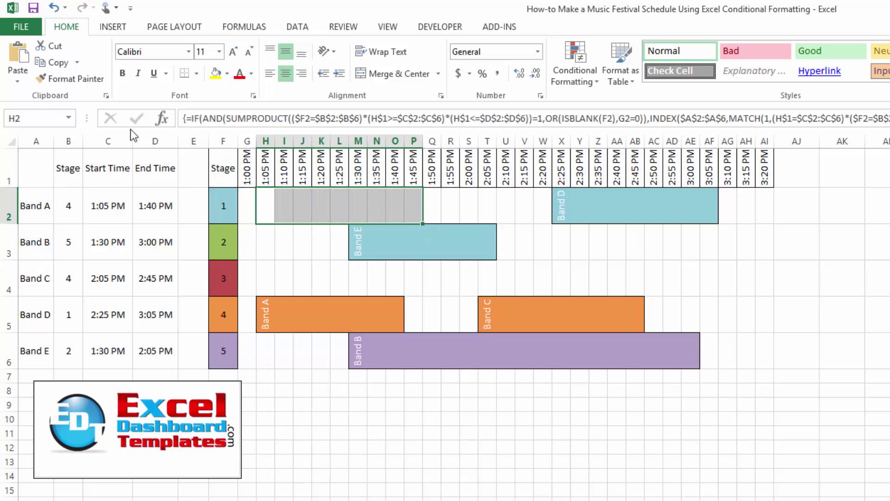
{"action": "left_click", "coordinate": [392, 73]}
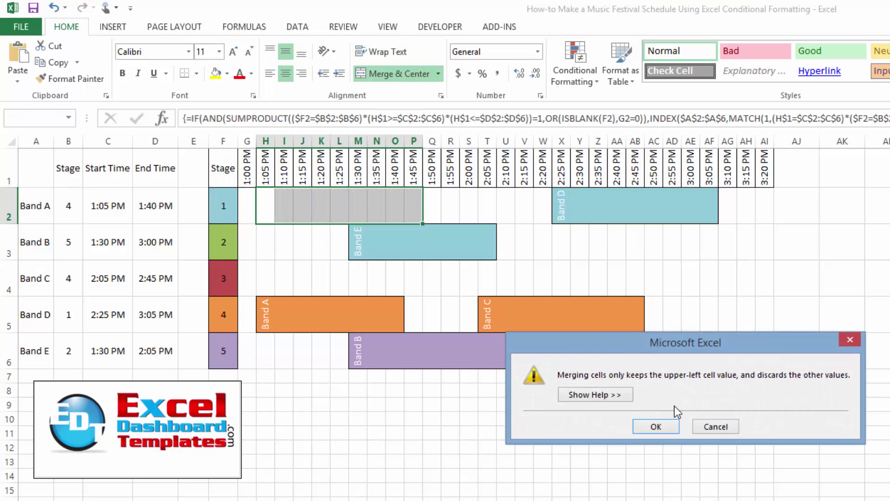
{"action": "left_click", "coordinate": [713, 424]}
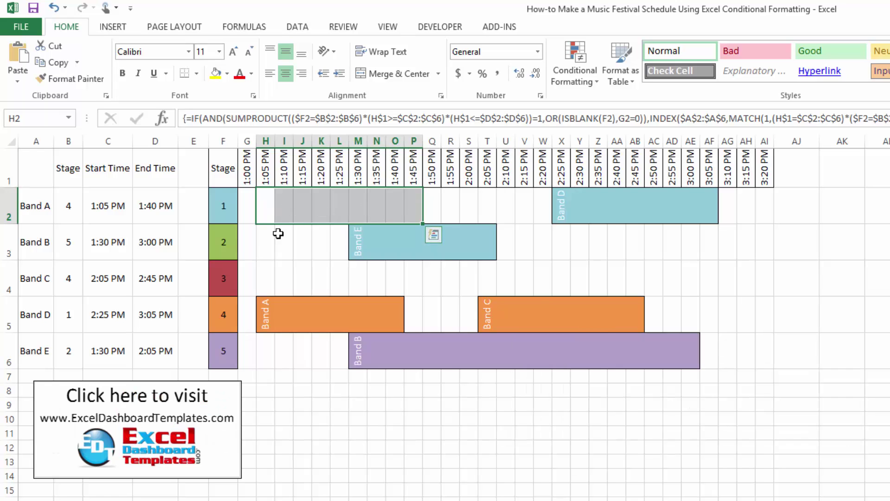
Compare Band B's end time with the schedule's time headings in row 1
{"action": "left_click", "coordinate": [155, 241]}
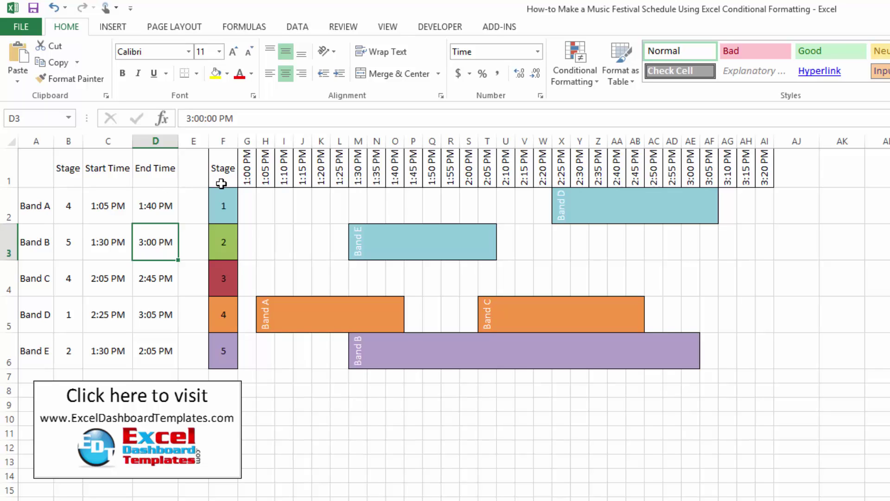
{"action": "left_click_drag", "start_coordinate": [248, 174], "coordinate": [636, 175]}
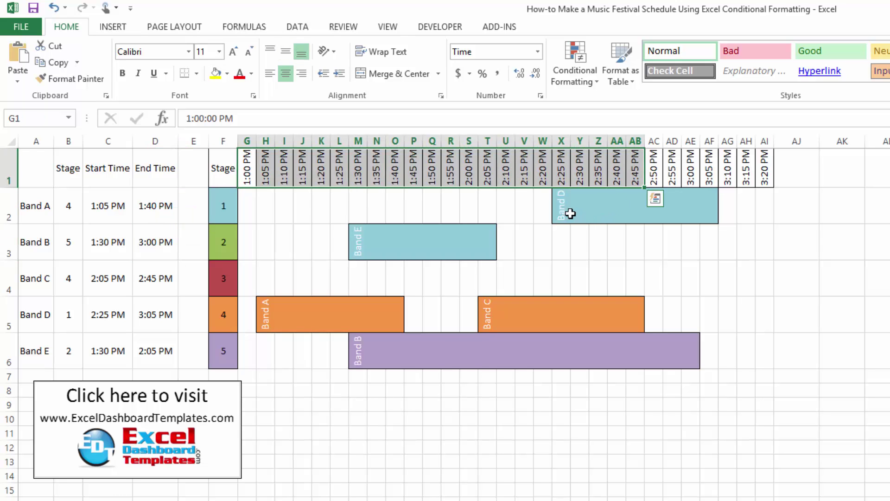
{"action": "left_click", "coordinate": [397, 176]}
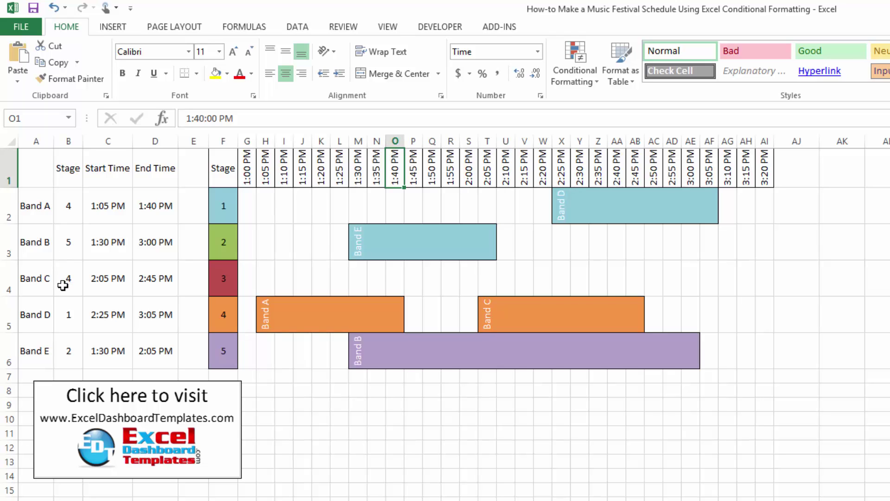
Change Band A's stage to 3 in the band table
{"action": "left_click", "coordinate": [73, 220]}
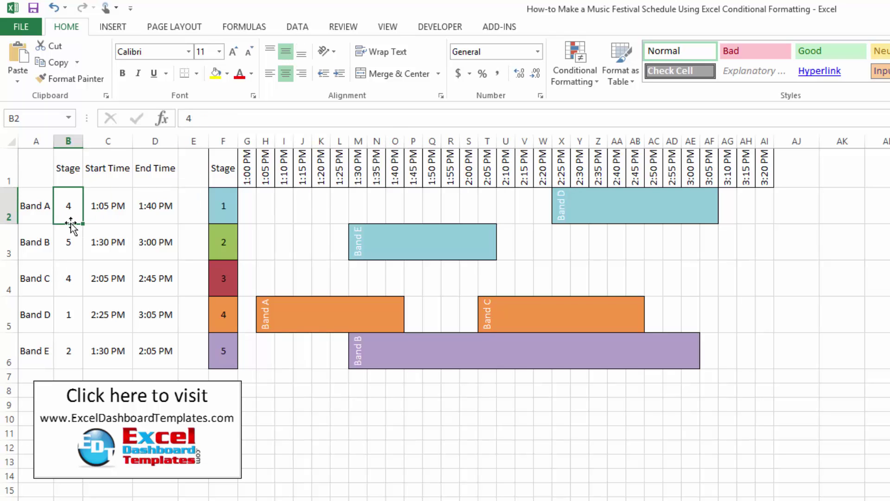
{"action": "type", "text": "3"}
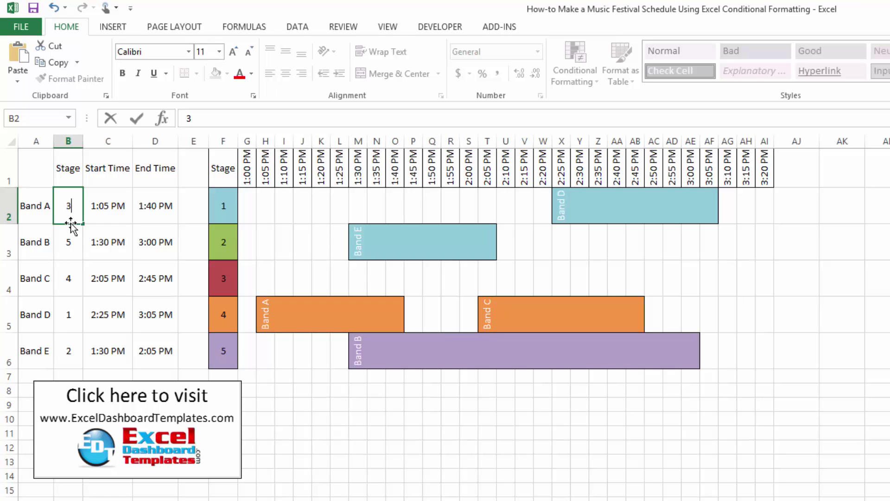
{"action": "key", "text": "Return"}
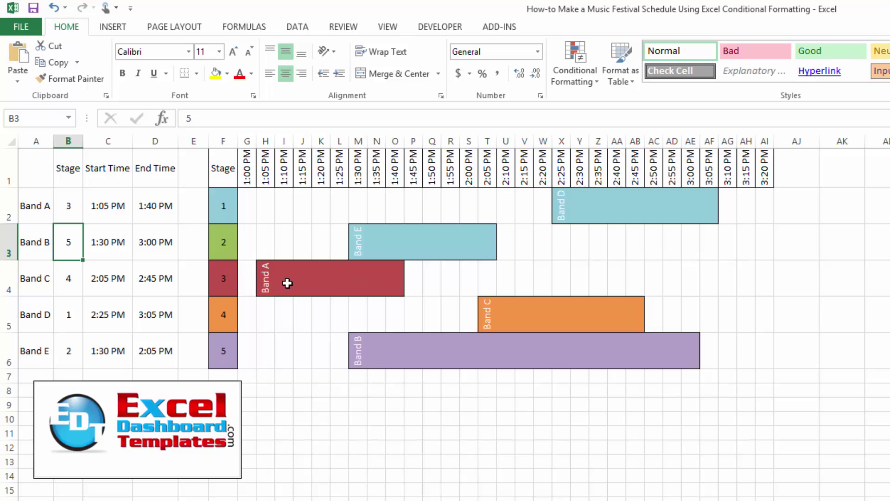
Set Band A's start time to 2:00 PM and end time to 3:00 PM, and check its bar in the stage 3 row
{"action": "left_click", "coordinate": [105, 209]}
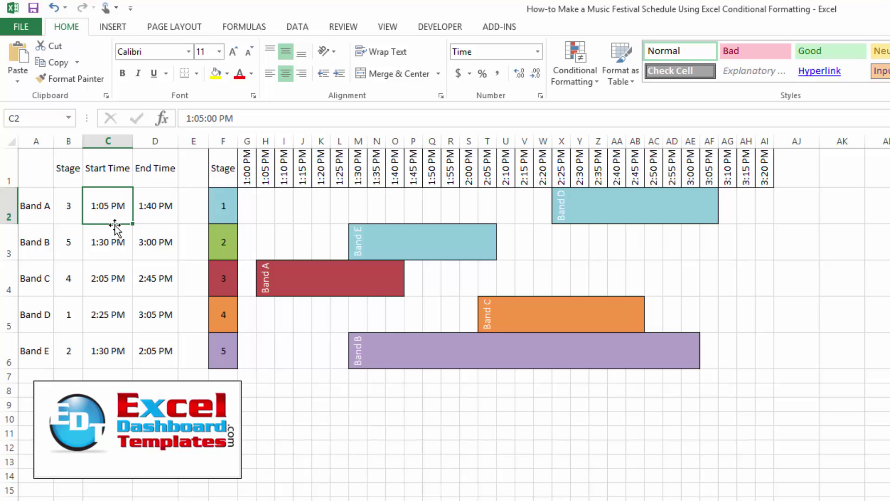
{"action": "type", "text": "2"}
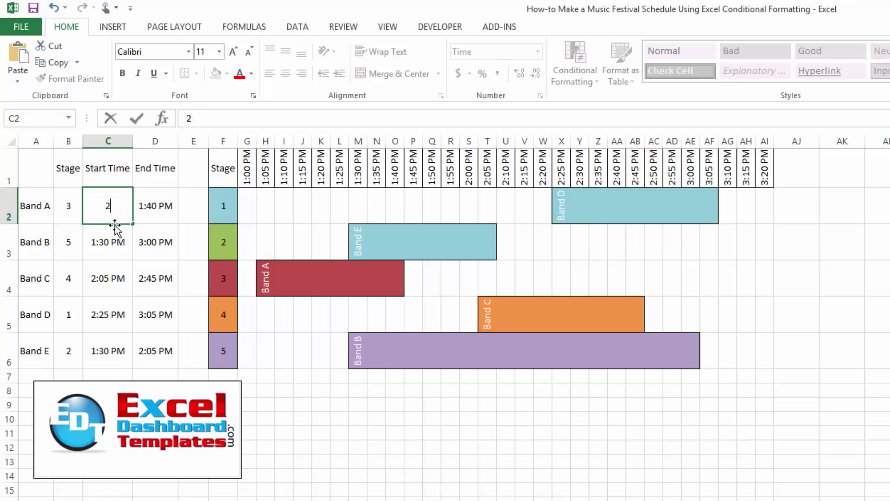
{"action": "type", "text": " pm"}
{"action": "key", "text": "Return"}
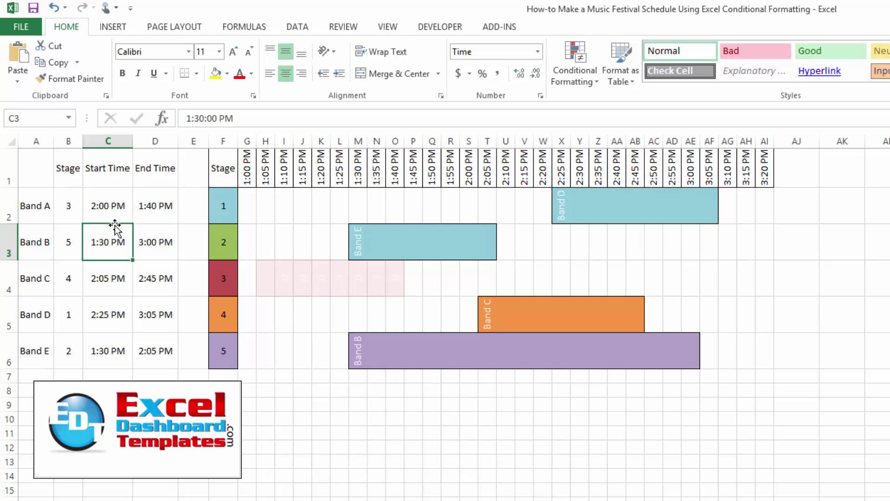
{"action": "left_click", "coordinate": [158, 219]}
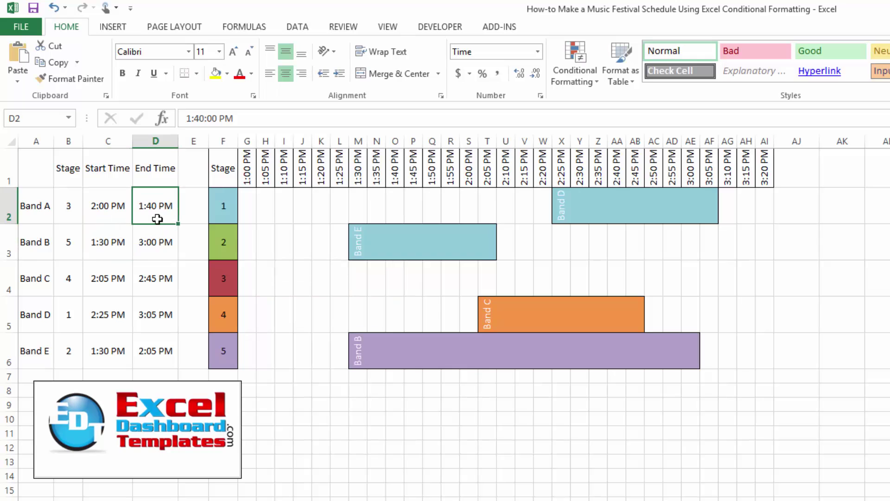
{"action": "type", "text": "2"}
{"action": "type", "text": " pm"}
{"action": "key", "text": "Return"}
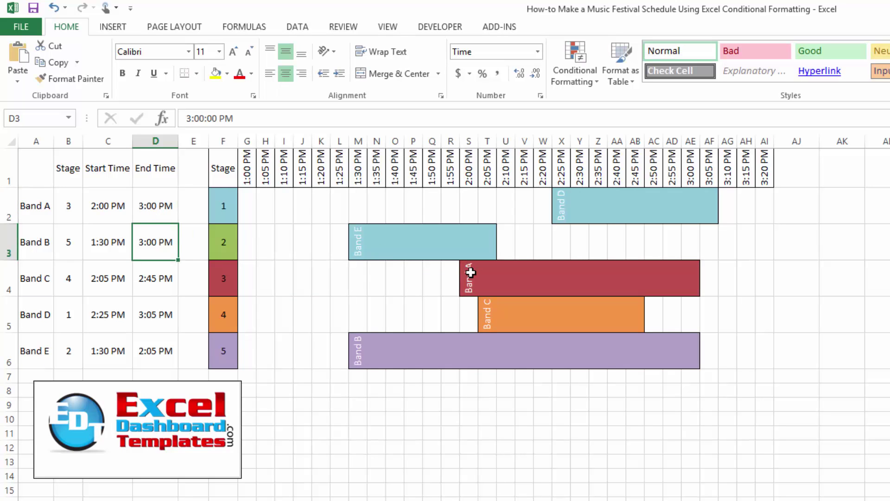
{"action": "left_click_drag", "start_coordinate": [471, 276], "coordinate": [708, 263]}
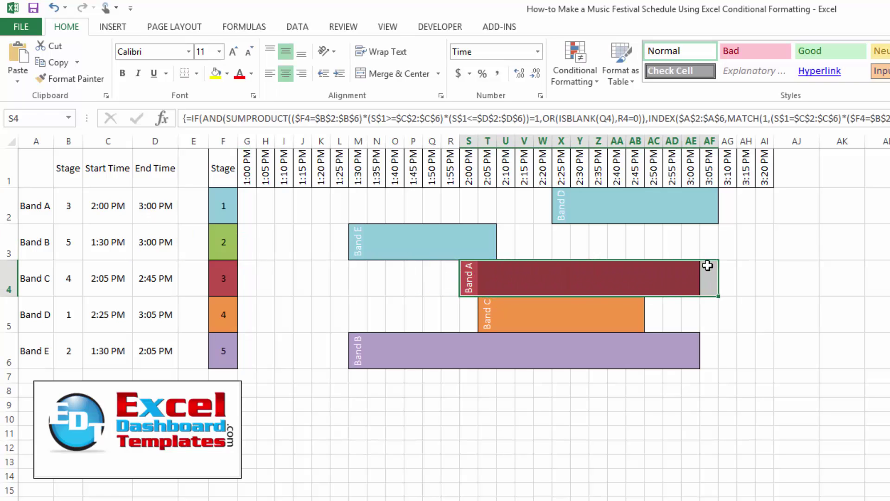
{"action": "left_click", "coordinate": [746, 279]}
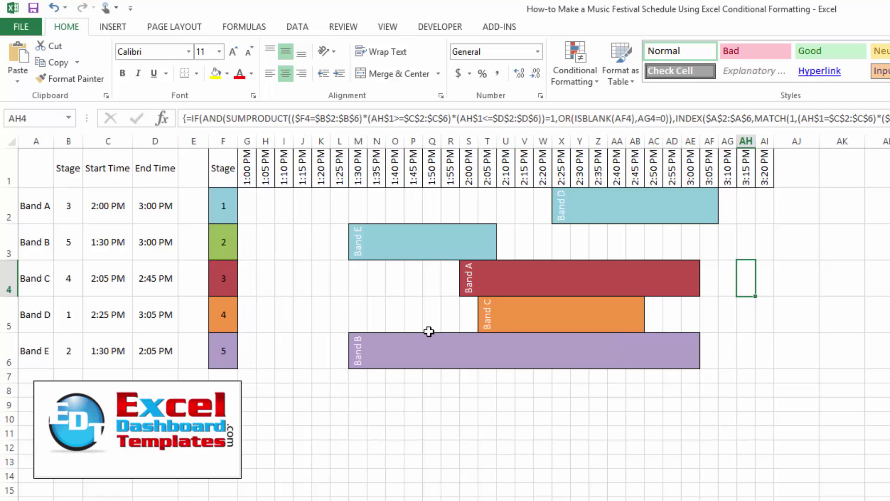
{"action": "left_click", "coordinate": [193, 302]}
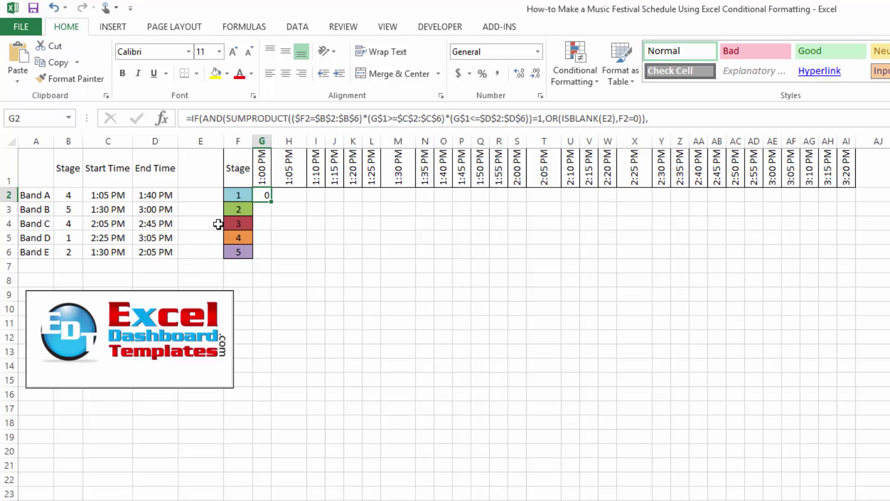
Examine the band table, the colored stage list and the time heading row on the unfinished schedule sheet
{"action": "left_click_drag", "start_coordinate": [27, 176], "coordinate": [175, 256]}
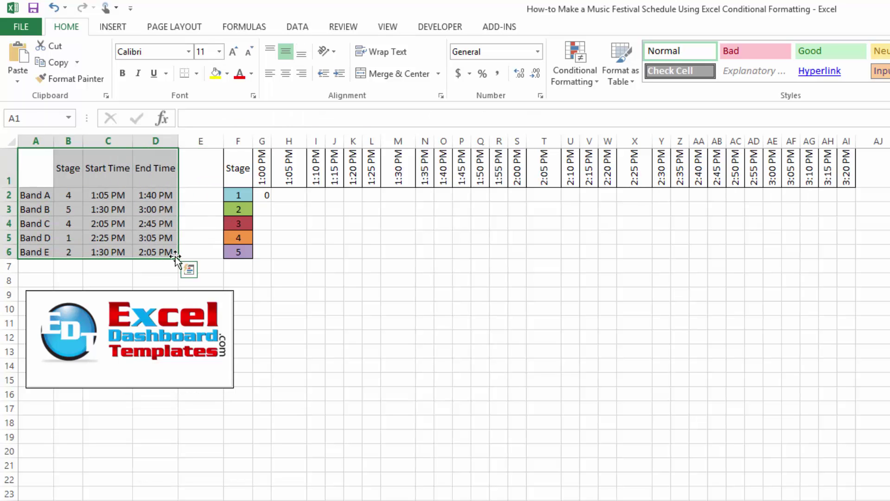
{"action": "left_click", "coordinate": [111, 195]}
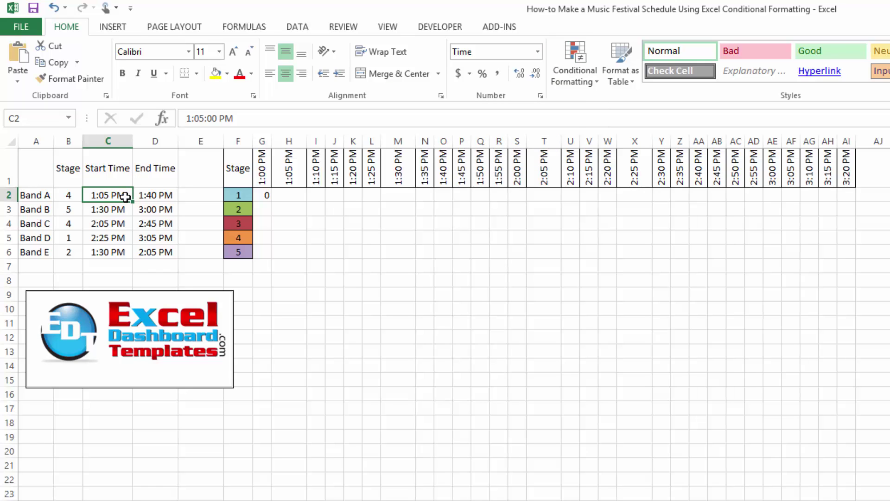
{"action": "left_click_drag", "start_coordinate": [117, 197], "coordinate": [117, 246]}
{"action": "left_click", "coordinate": [171, 225]}
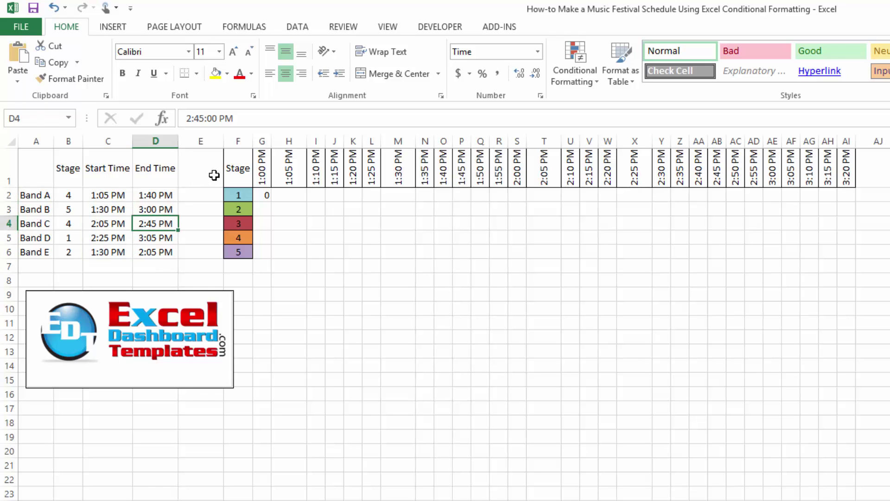
{"action": "left_click", "coordinate": [242, 171]}
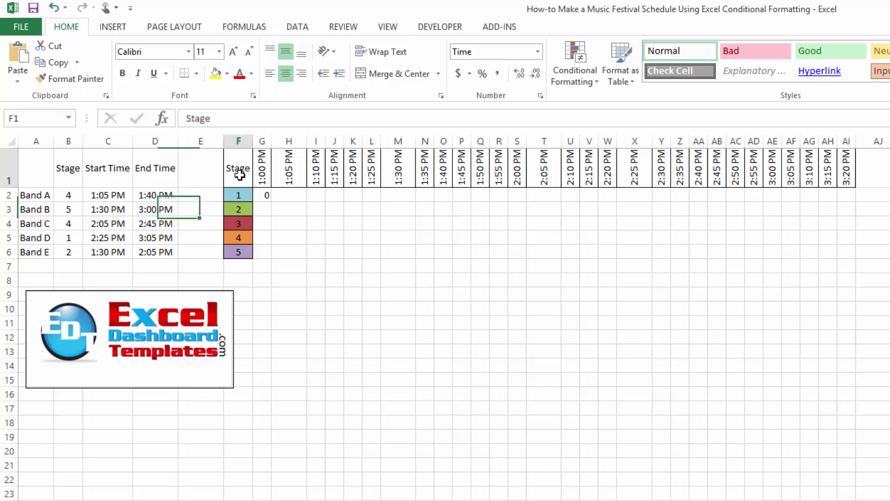
{"action": "left_click_drag", "start_coordinate": [242, 174], "coordinate": [239, 255]}
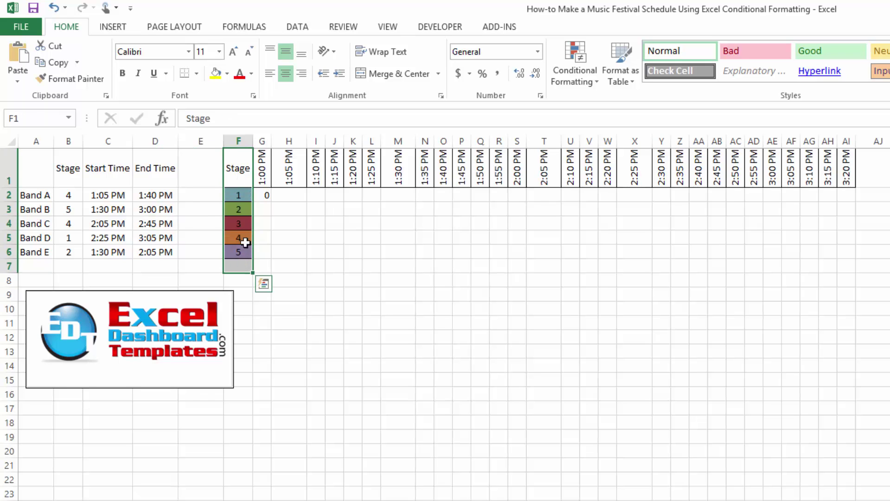
{"action": "left_click", "coordinate": [261, 168]}
{"action": "left_click_drag", "start_coordinate": [282, 163], "coordinate": [846, 165]}
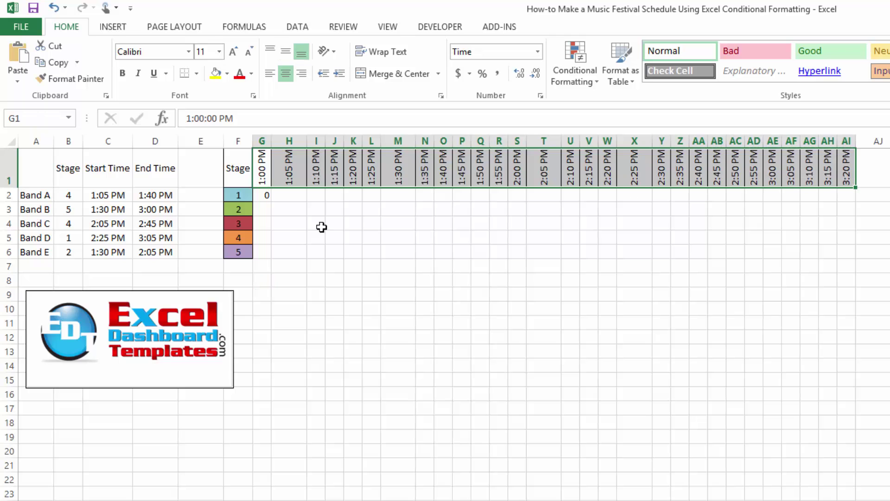
{"action": "left_click", "coordinate": [294, 221]}
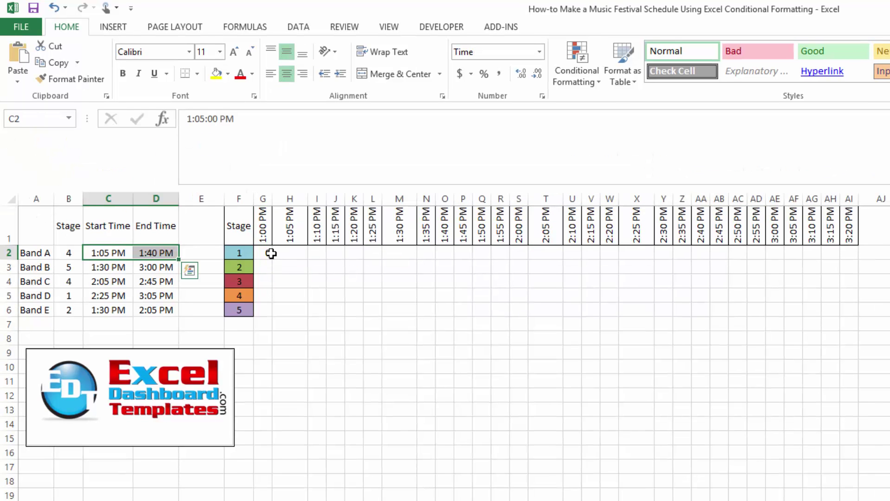
Examine the formula in G2 and the grid G2:AI6, and trace Band A's stage and times to the matching stage 4 cells
{"action": "left_click", "coordinate": [265, 254]}
{"action": "left_click_drag", "start_coordinate": [265, 253], "coordinate": [851, 308]}
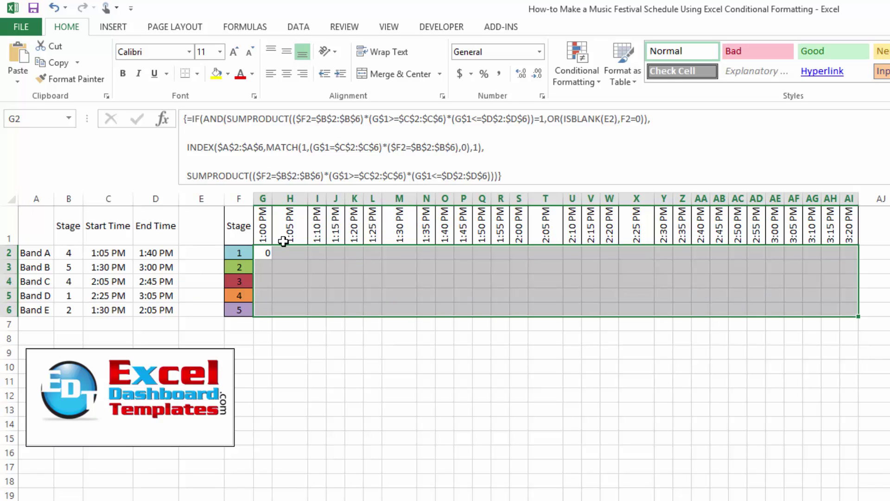
{"action": "left_click", "coordinate": [391, 278]}
{"action": "left_click_drag", "start_coordinate": [44, 254], "coordinate": [90, 254]}
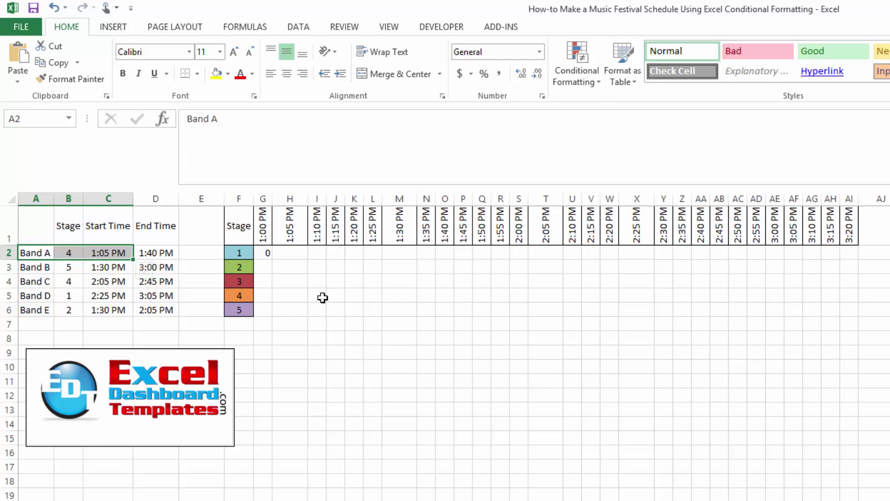
{"action": "left_click", "coordinate": [286, 297]}
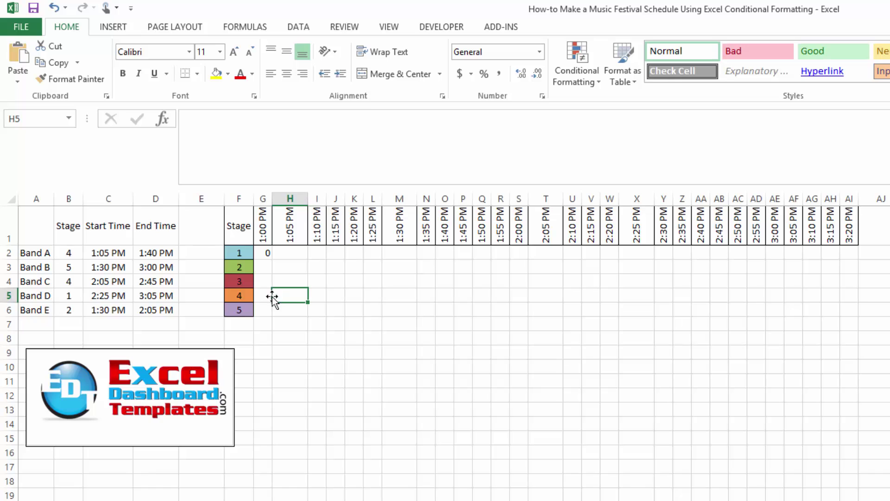
{"action": "left_click", "coordinate": [265, 296]}
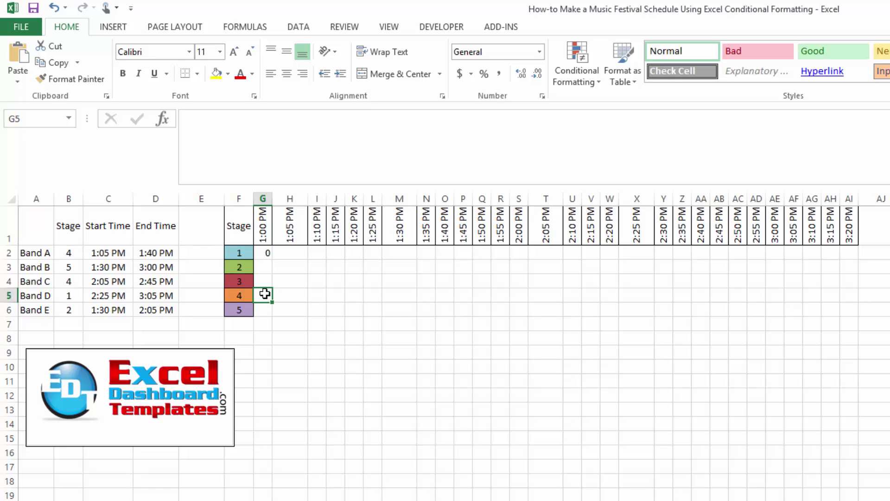
{"action": "left_click", "coordinate": [291, 298]}
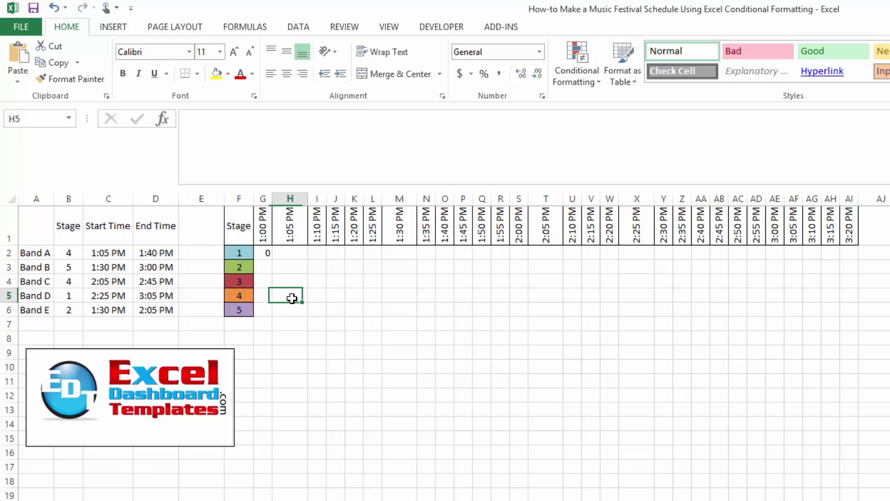
{"action": "left_click_drag", "start_coordinate": [99, 251], "coordinate": [156, 253]}
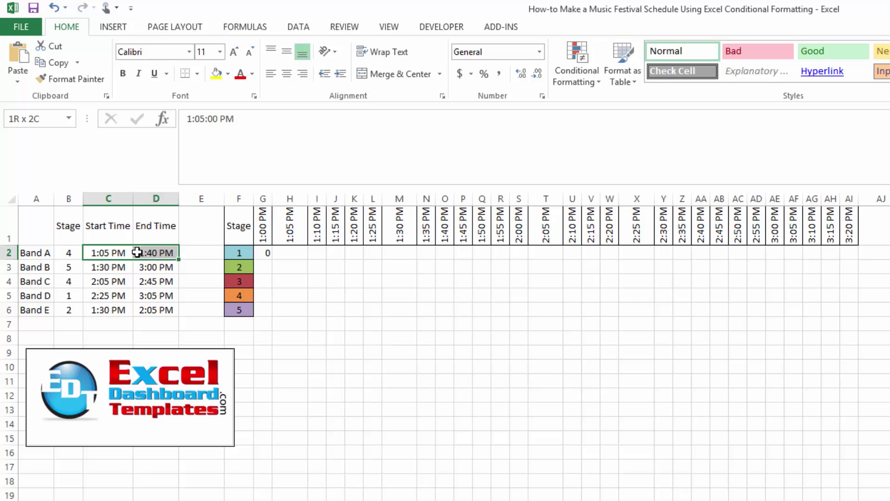
{"action": "left_click", "coordinate": [291, 295]}
{"action": "left_click_drag", "start_coordinate": [320, 295], "coordinate": [445, 298]}
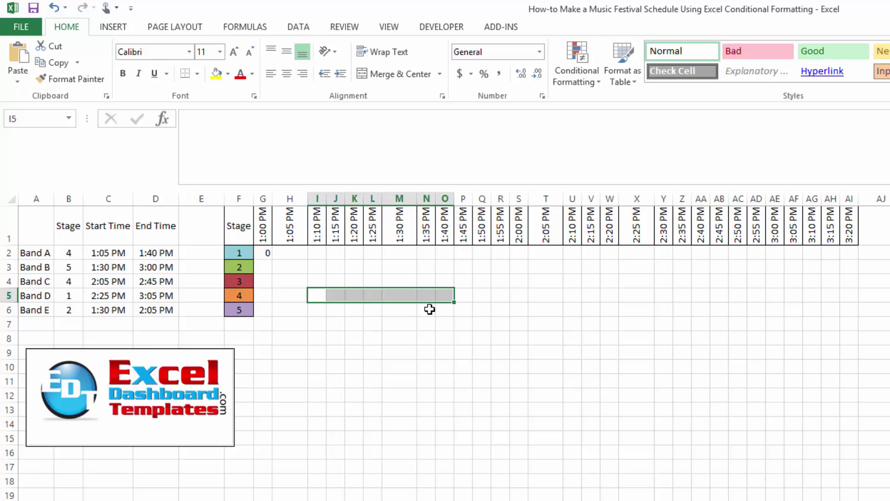
Fill I5:O5 in the stage 4 row with the value 1, from 1:10 PM through 1:40 PM
{"action": "type", "text": "1"}
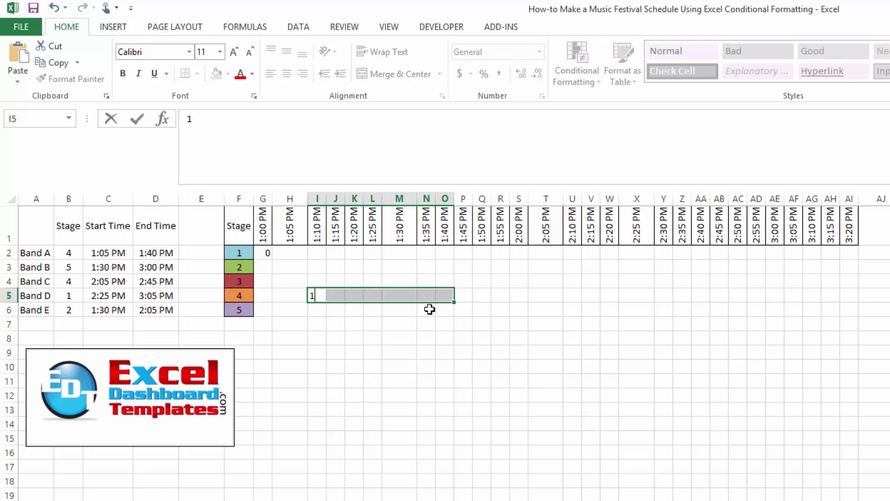
{"action": "key", "text": "Return"}
{"action": "type", "text": "1"}
{"action": "key", "text": "Return"}
{"action": "type", "text": "1"}
{"action": "key", "text": "Return"}
{"action": "type", "text": "1"}
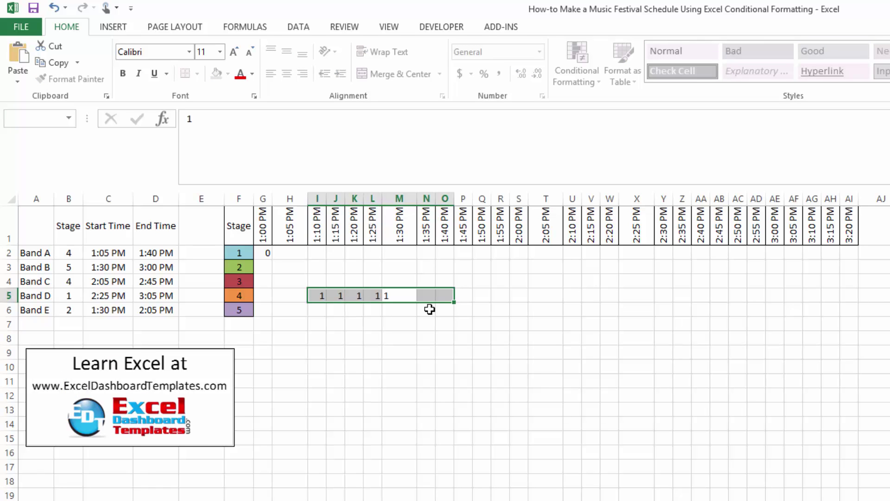
{"action": "key", "text": "Return"}
{"action": "type", "text": "1"}
{"action": "key", "text": "Return"}
{"action": "type", "text": "1"}
{"action": "key", "text": "Return"}
{"action": "type", "text": "1"}
Enter the label Band A in H5 at 1:05 PM and 0 in G5 at 1:00 PM on the stage 4 row
{"action": "key", "text": "Left"}
{"action": "key", "text": "Left"}
{"action": "key", "text": "Left"}
{"action": "key", "text": "Left"}
{"action": "key", "text": "Left"}
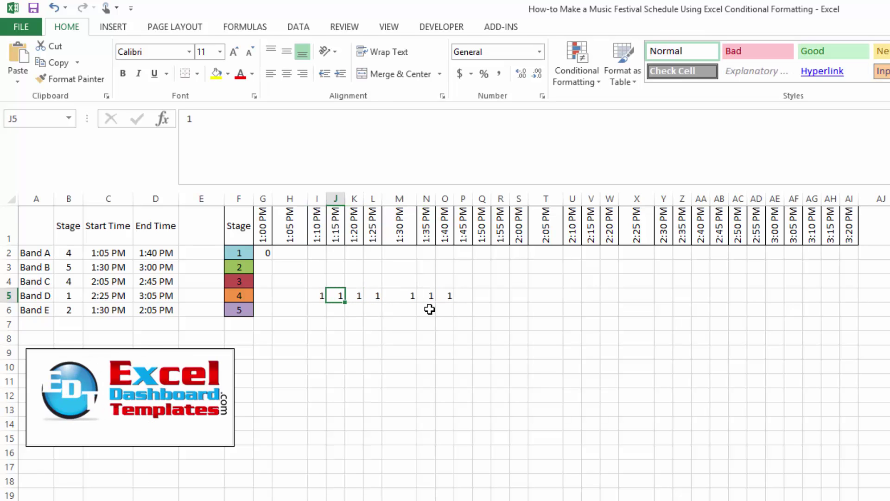
{"action": "type", "text": "Bankd"}
{"action": "key", "text": "BackSpace"}
{"action": "key", "text": "BackSpace"}
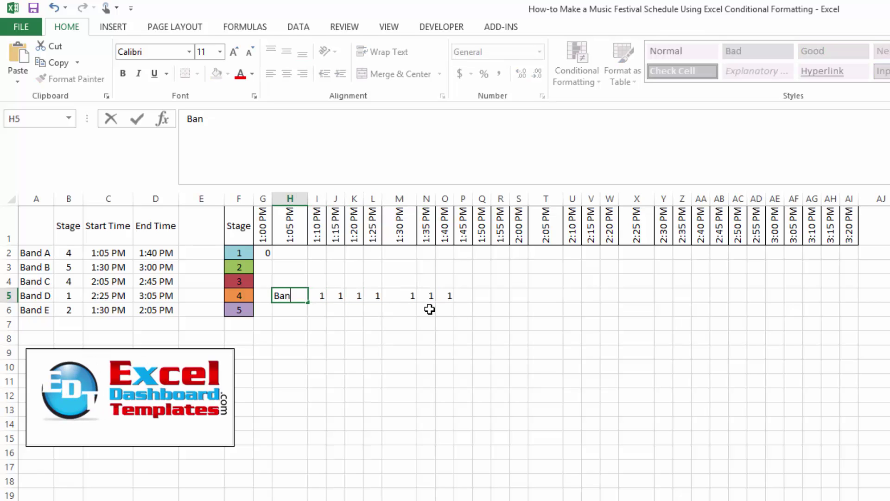
{"action": "key", "text": "Return"}
{"action": "key", "text": "Left"}
{"action": "key", "text": "Up"}
{"action": "type", "text": "0"}
{"action": "key", "text": "Return"}
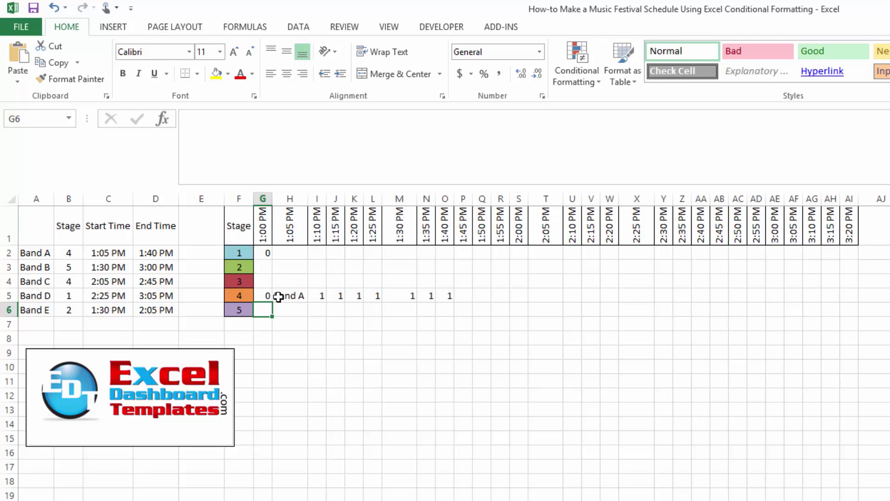
Review the sample entries in the stage 4 row and clear G5:P5
{"action": "left_click_drag", "start_coordinate": [265, 296], "coordinate": [449, 299]}
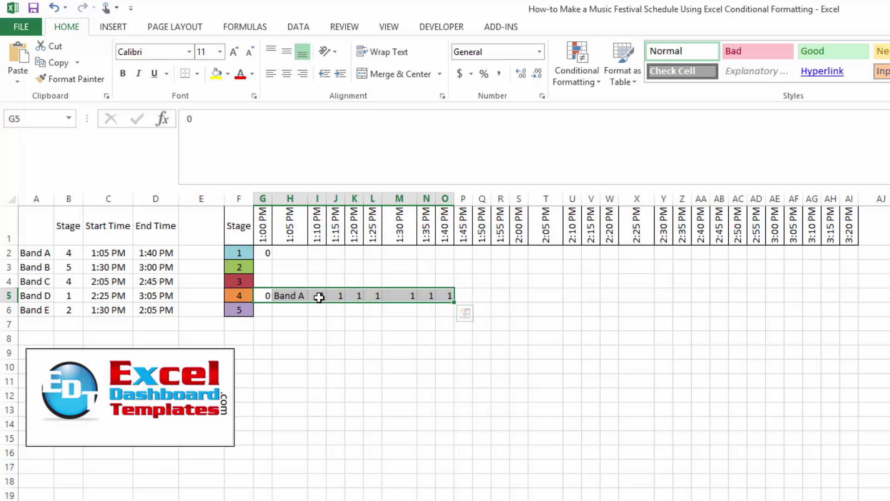
{"action": "left_click_drag", "start_coordinate": [319, 297], "coordinate": [447, 295]}
{"action": "left_click", "coordinate": [406, 326]}
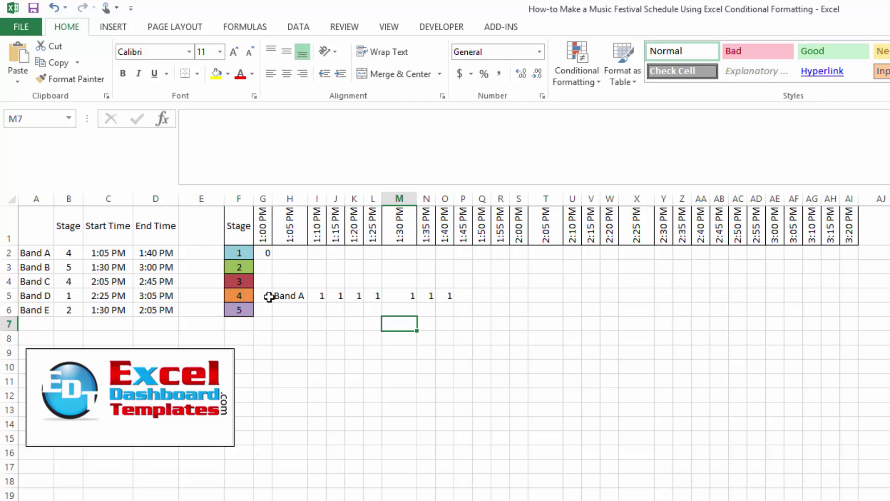
{"action": "left_click_drag", "start_coordinate": [269, 298], "coordinate": [455, 305]}
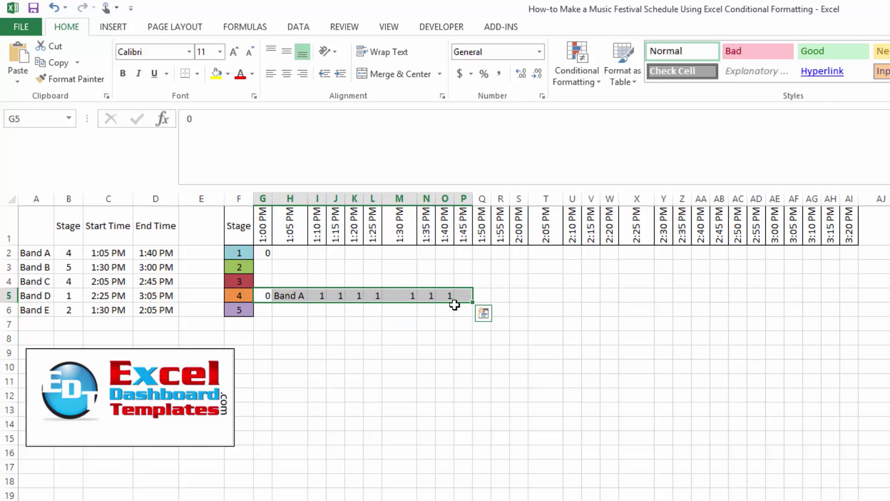
{"action": "key", "text": "Delete"}
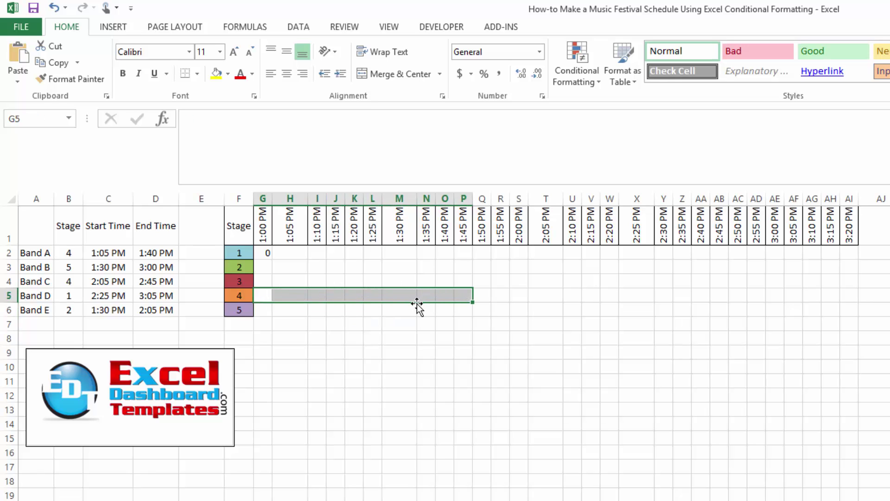
{"action": "left_click", "coordinate": [319, 306]}
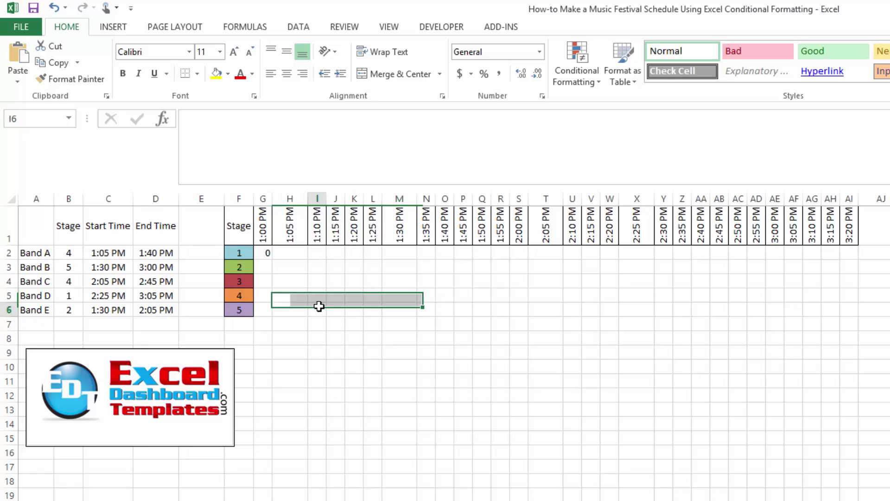
Open the schedule formula in G2 for editing and confirm it again as an array formula
{"action": "left_click", "coordinate": [267, 253]}
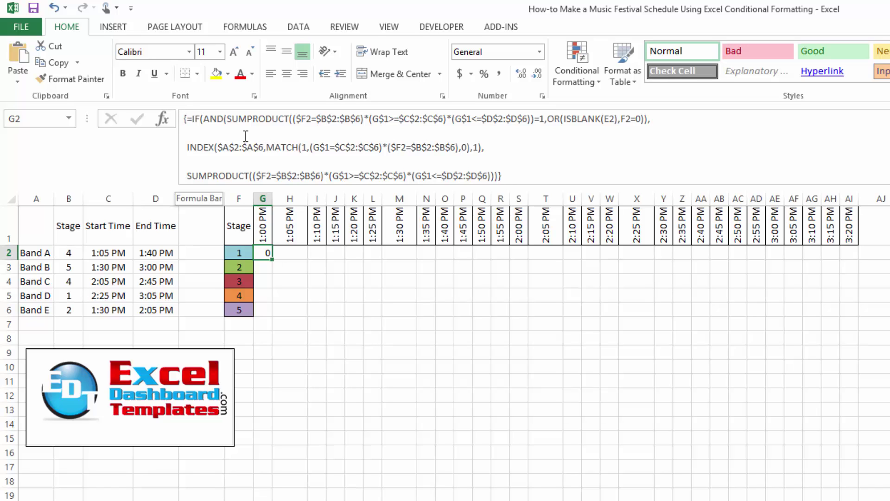
{"action": "left_click", "coordinate": [186, 118]}
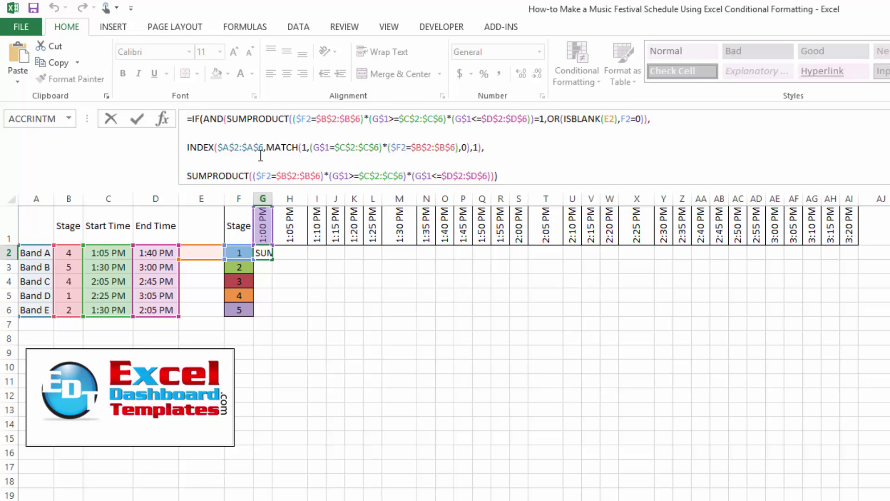
{"action": "left_click", "coordinate": [508, 176]}
{"action": "key", "text": "ctrl+shift+Return"}
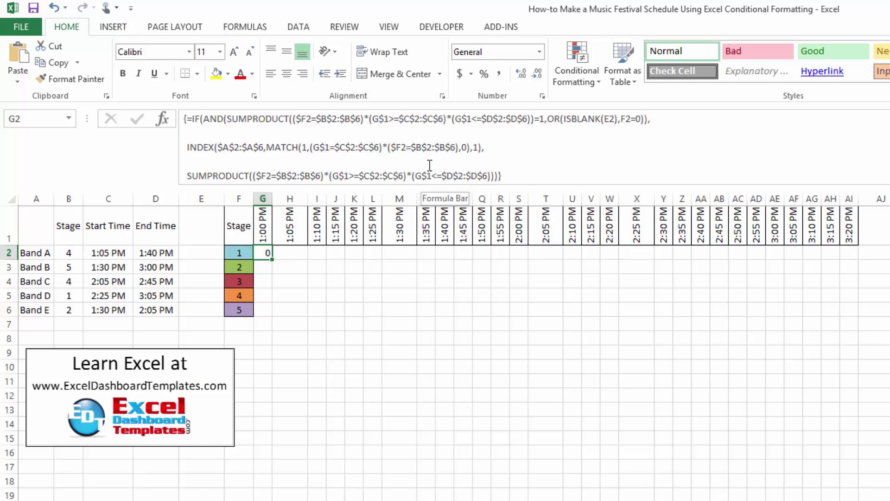
Examine the start time range $C$2:$C$6 in the MATCH part and the closing SUMPRODUCT of G2's formula
{"action": "left_click", "coordinate": [343, 147]}
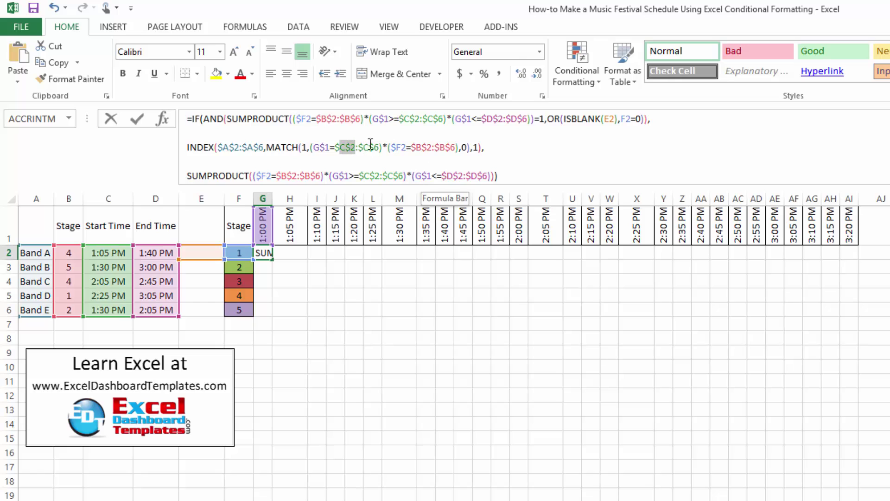
{"action": "left_click_drag", "start_coordinate": [364, 144], "coordinate": [382, 150]}
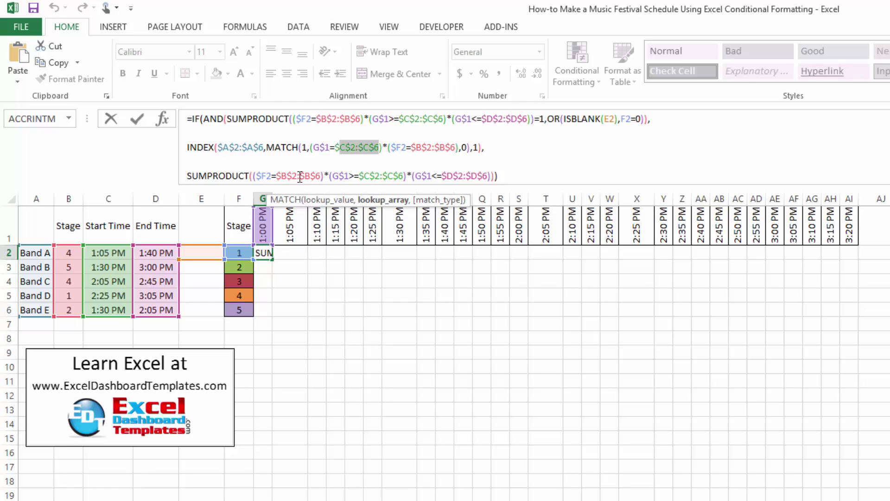
{"action": "left_click", "coordinate": [388, 174]}
{"action": "left_click", "coordinate": [498, 175]}
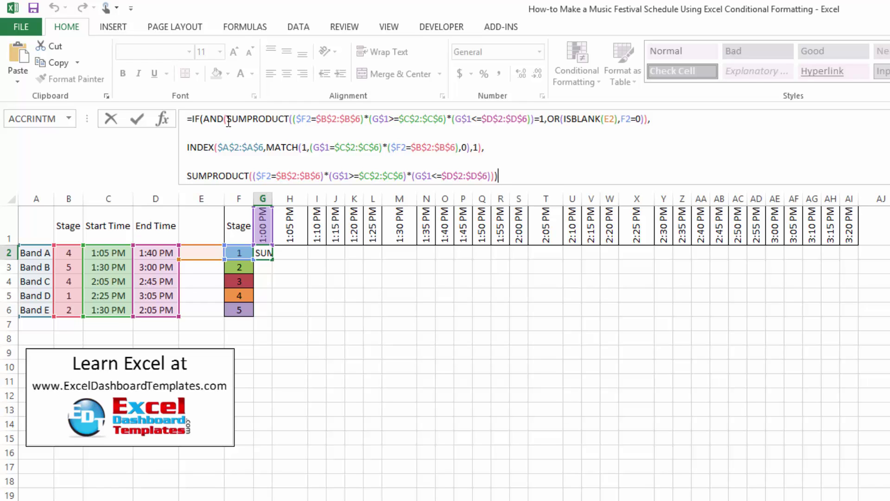
Examine the first SUMPRODUCT in G2's formula, tracing its stage, start time and end time conditions to the band table
{"action": "double_click", "coordinate": [255, 120]}
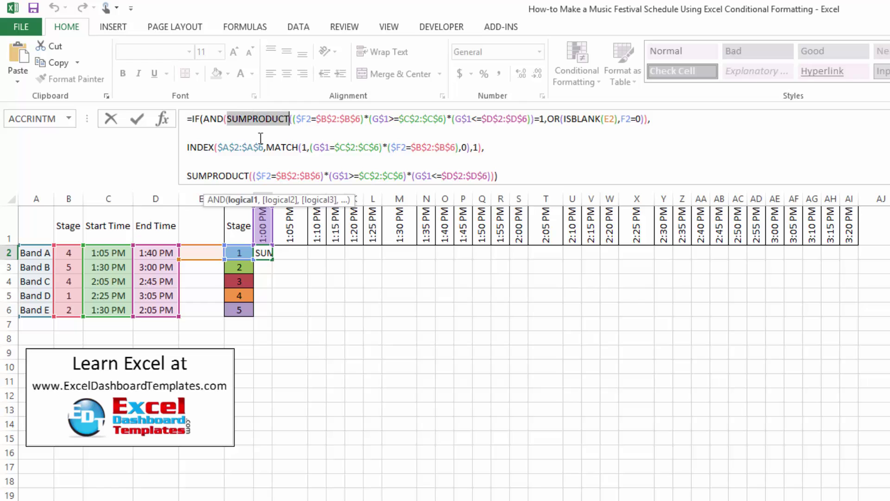
{"action": "left_click", "coordinate": [299, 120]}
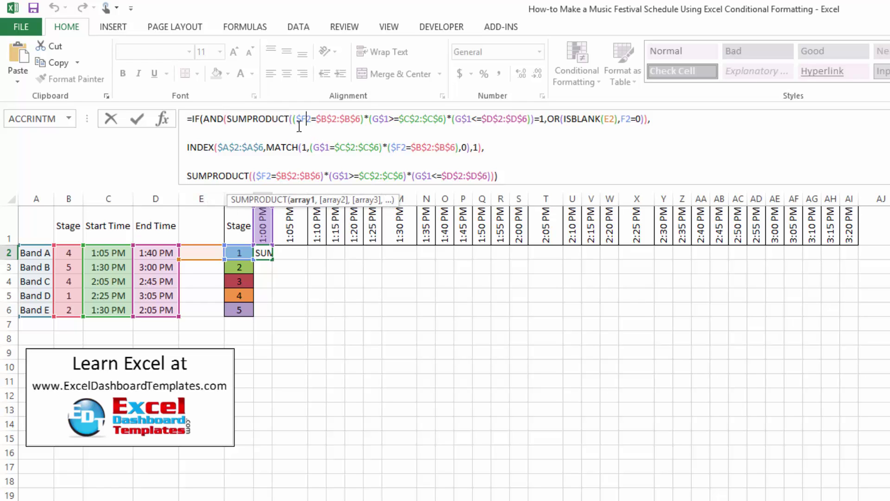
{"action": "left_click_drag", "start_coordinate": [298, 120], "coordinate": [359, 116]}
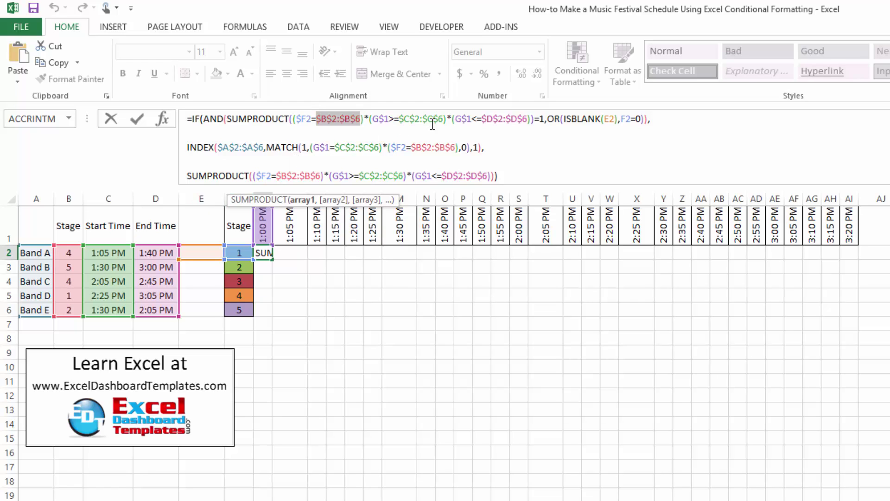
{"action": "double_click", "coordinate": [371, 121]}
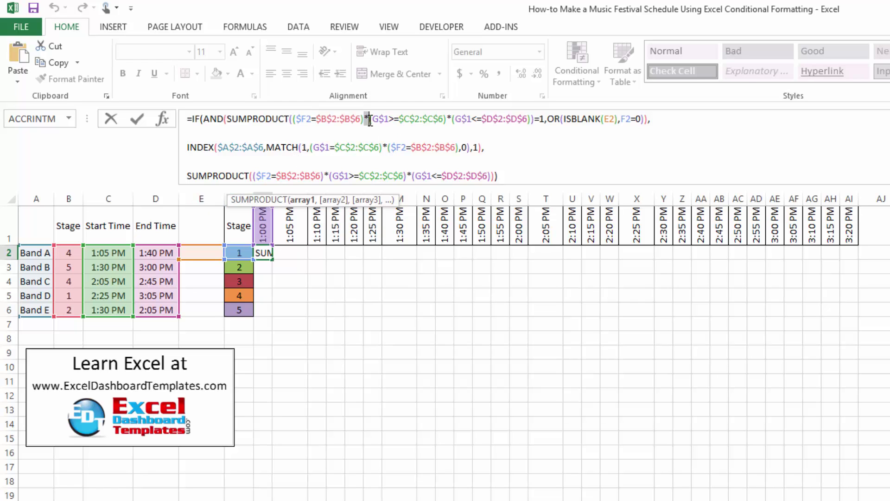
{"action": "double_click", "coordinate": [381, 120]}
{"action": "left_click_drag", "start_coordinate": [399, 119], "coordinate": [445, 119]}
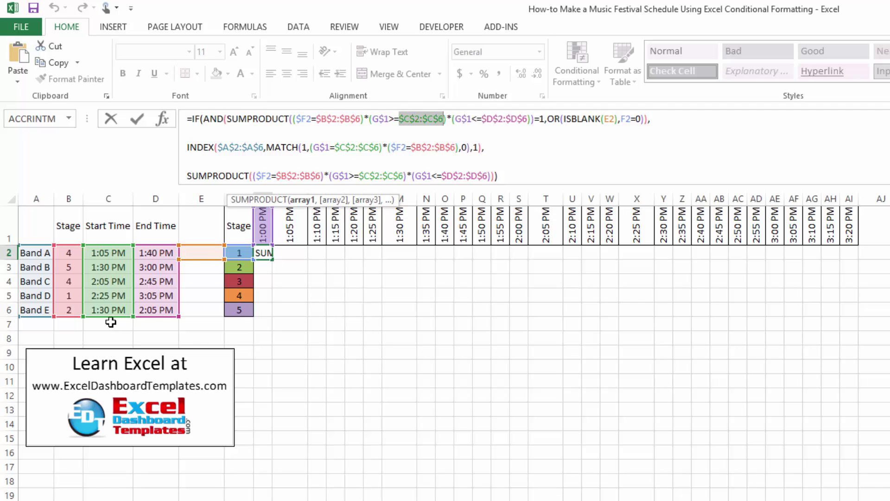
{"action": "left_click_drag", "start_coordinate": [446, 119], "coordinate": [453, 119]}
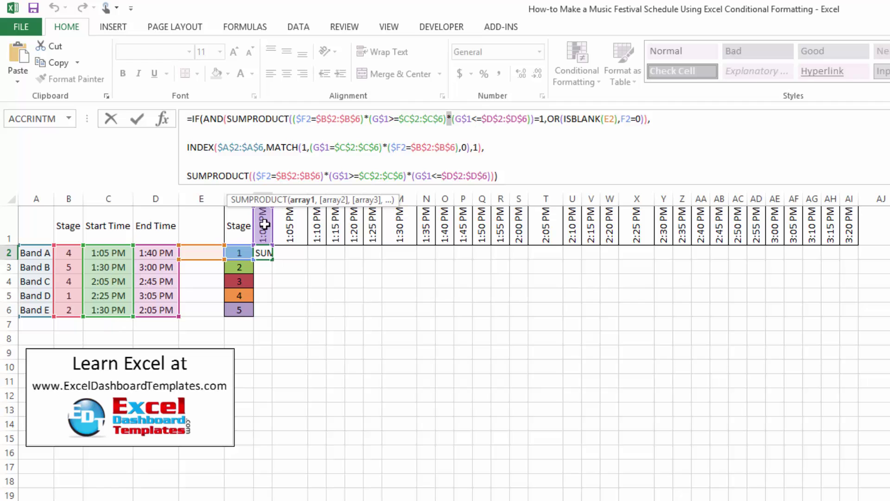
{"action": "left_click", "coordinate": [452, 118]}
{"action": "left_click_drag", "start_coordinate": [471, 118], "coordinate": [528, 120]}
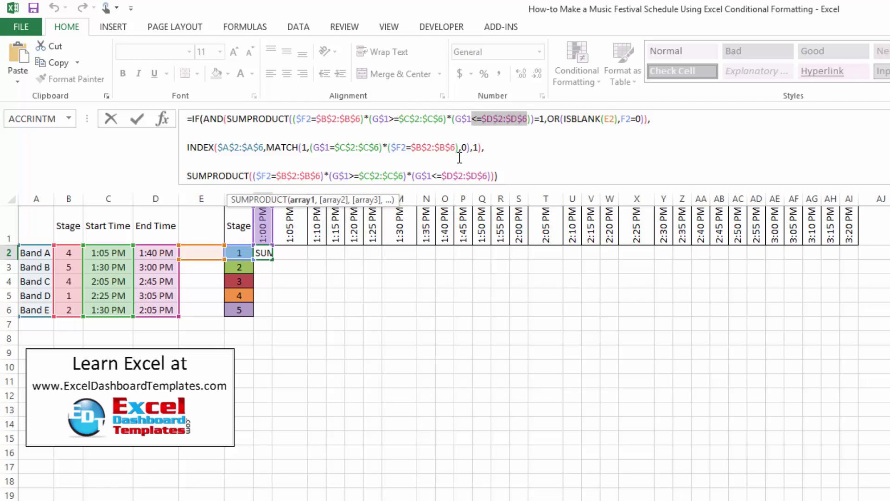
Review how the first SUMPRODUCT multiplies the $B$2:$B$6, $C$2:$C$6 and $D$2:$D$6 comparisons in G2's formula
{"action": "left_click", "coordinate": [321, 120]}
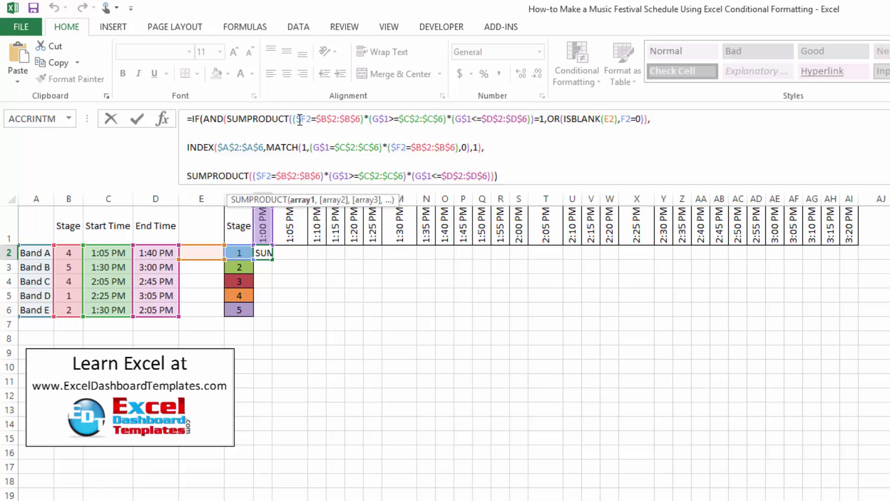
{"action": "left_click_drag", "start_coordinate": [296, 120], "coordinate": [361, 119]}
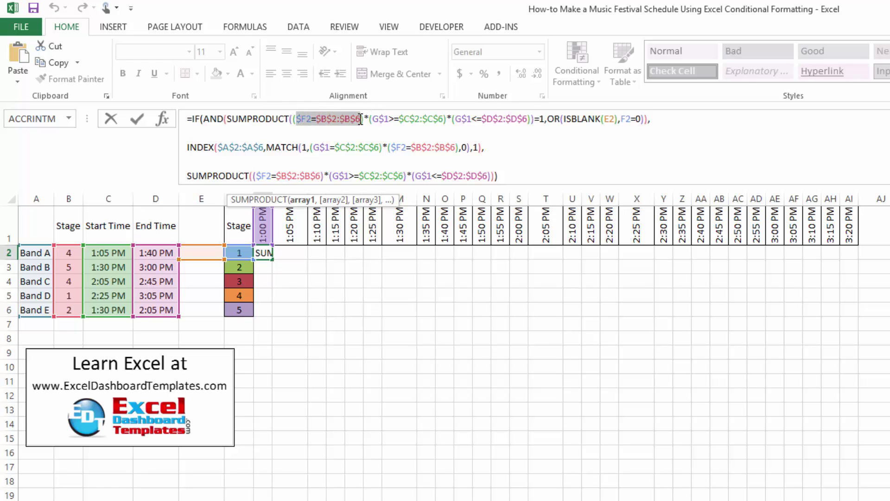
{"action": "left_click", "coordinate": [306, 119]}
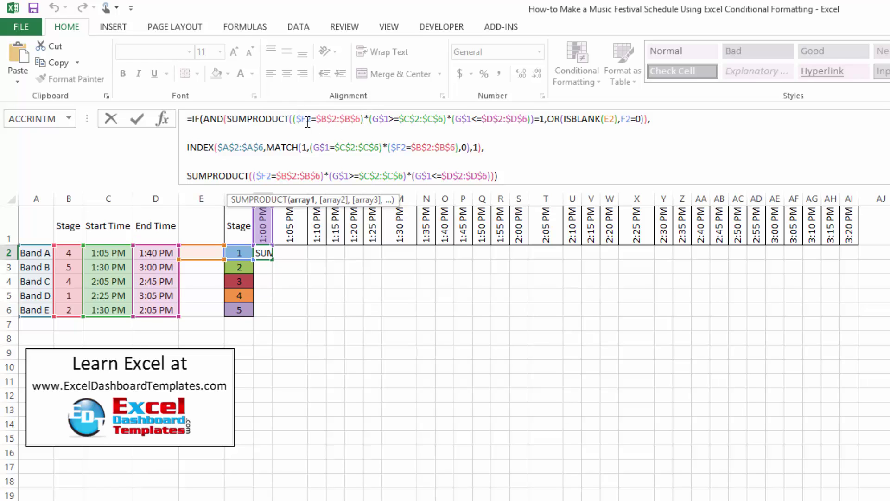
{"action": "left_click_drag", "start_coordinate": [296, 120], "coordinate": [361, 120]}
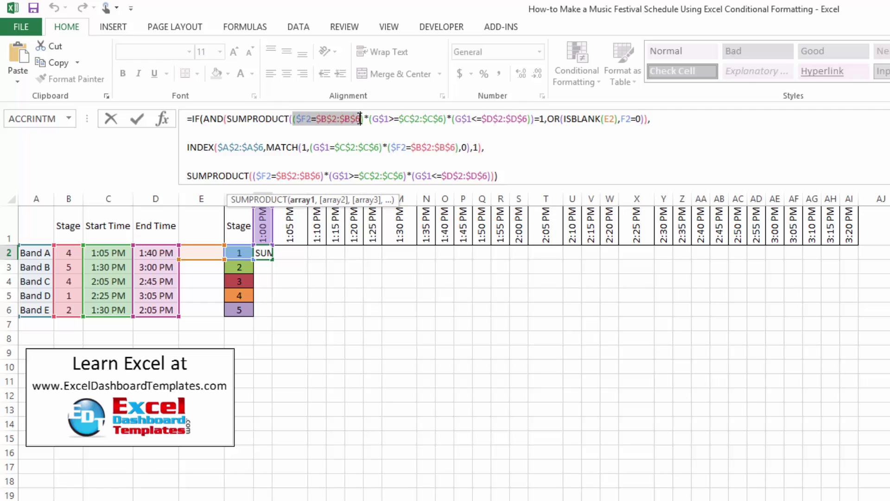
{"action": "left_click", "coordinate": [306, 120]}
{"action": "left_click_drag", "start_coordinate": [296, 119], "coordinate": [356, 121]}
{"action": "left_click", "coordinate": [319, 120]}
{"action": "left_click_drag", "start_coordinate": [372, 120], "coordinate": [443, 122]}
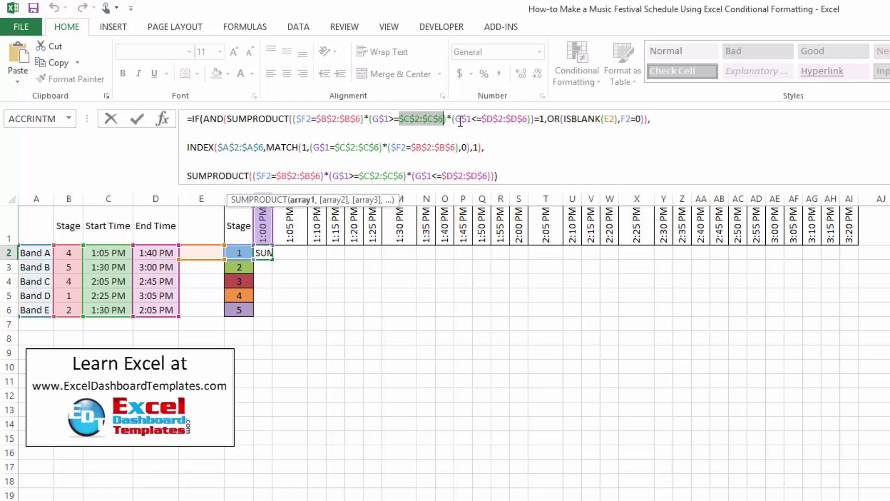
{"action": "left_click_drag", "start_coordinate": [460, 122], "coordinate": [528, 122]}
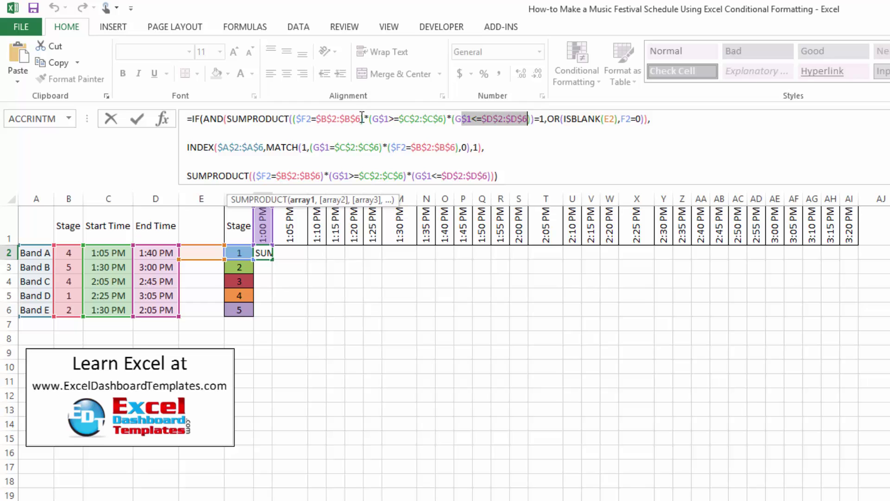
{"action": "left_click", "coordinate": [336, 119]}
{"action": "left_click_drag", "start_coordinate": [297, 119], "coordinate": [510, 120]}
{"action": "left_click_drag", "start_coordinate": [446, 119], "coordinate": [452, 119]}
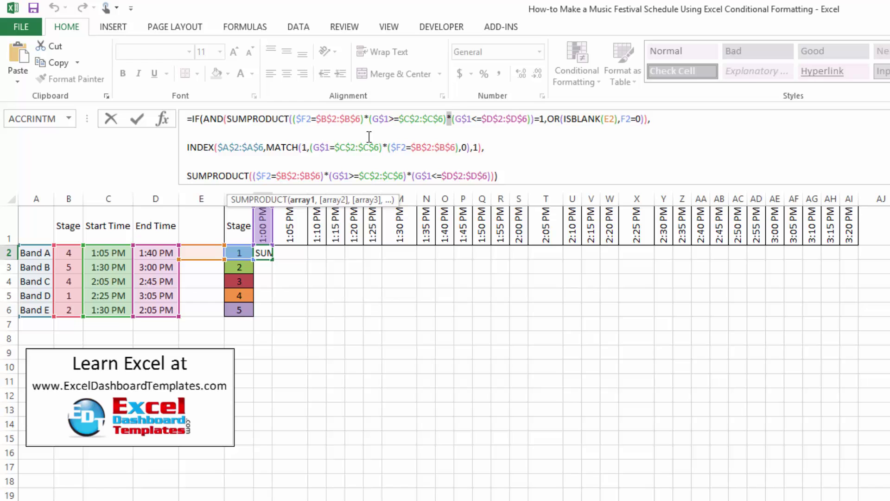
{"action": "left_click_drag", "start_coordinate": [290, 122], "coordinate": [532, 124]}
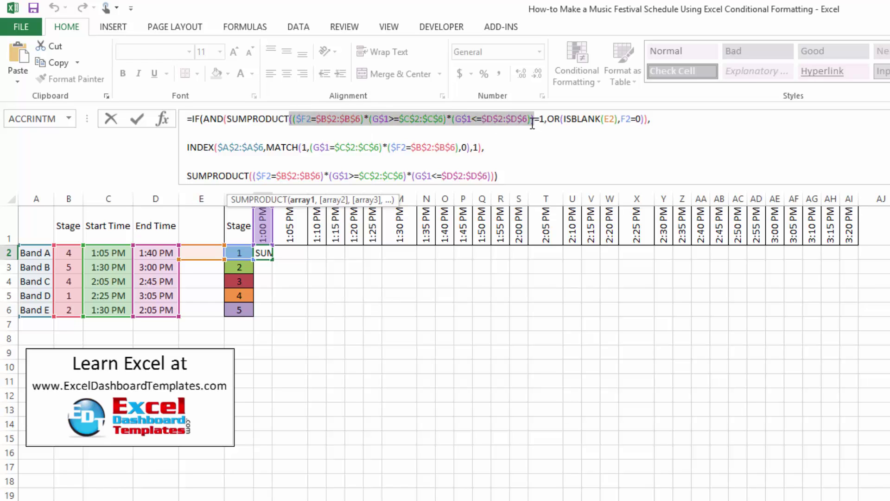
Examine the AND test in G2's formula, including its first SUMPRODUCT and the =1 comparison
{"action": "left_click", "coordinate": [533, 121]}
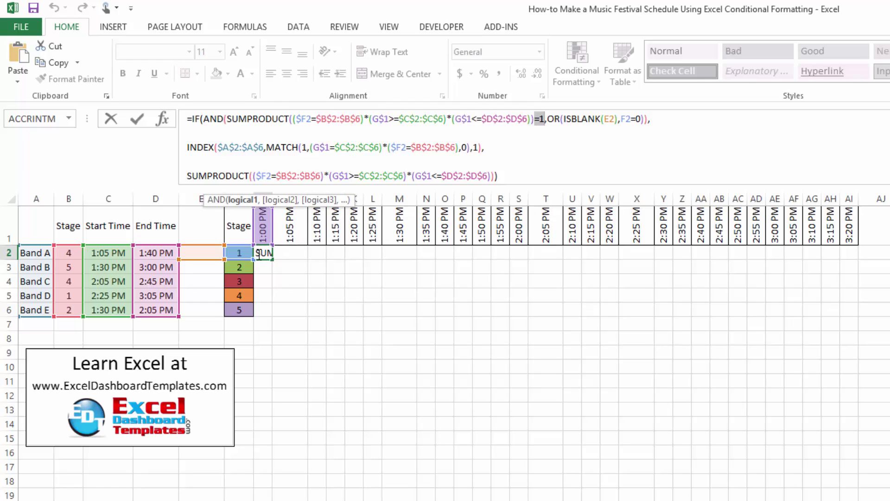
{"action": "left_click", "coordinate": [552, 120]}
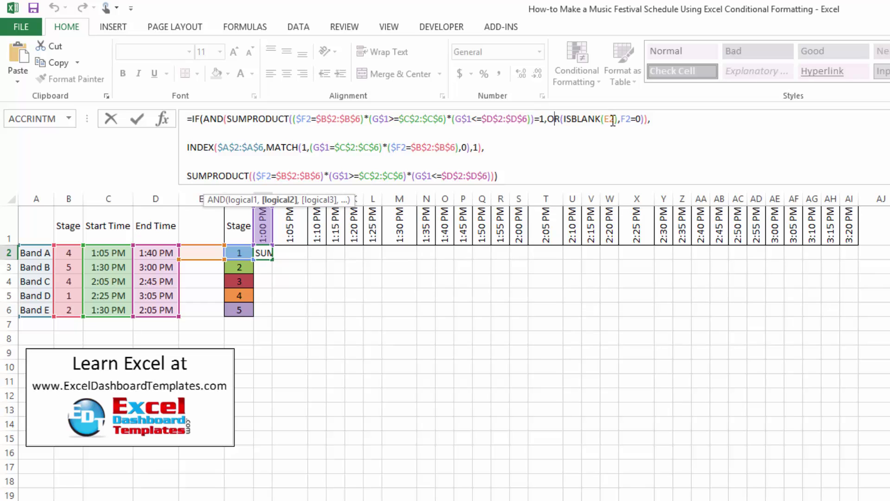
{"action": "double_click", "coordinate": [218, 120]}
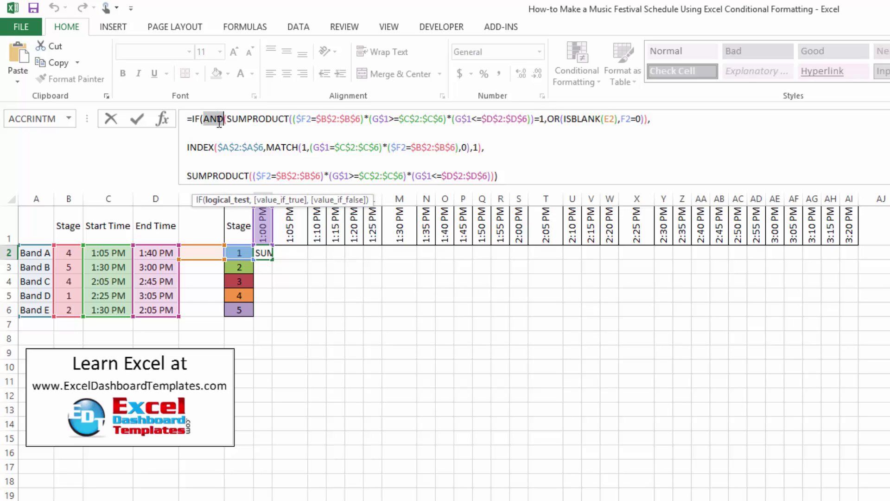
{"action": "left_click", "coordinate": [231, 119]}
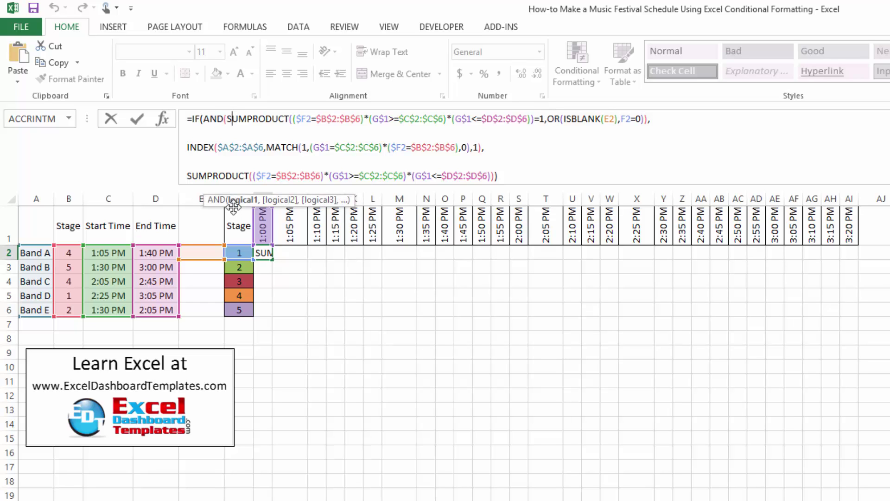
{"action": "left_click", "coordinate": [203, 119]}
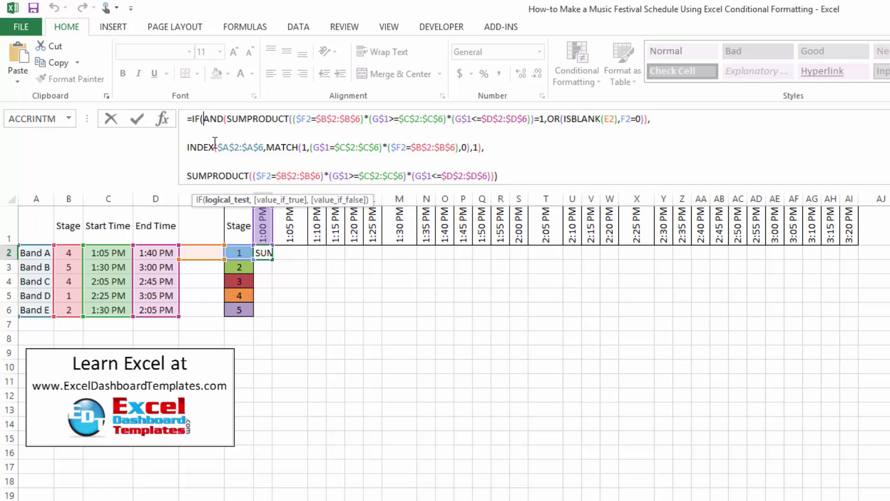
{"action": "left_click_drag", "start_coordinate": [204, 119], "coordinate": [533, 116]}
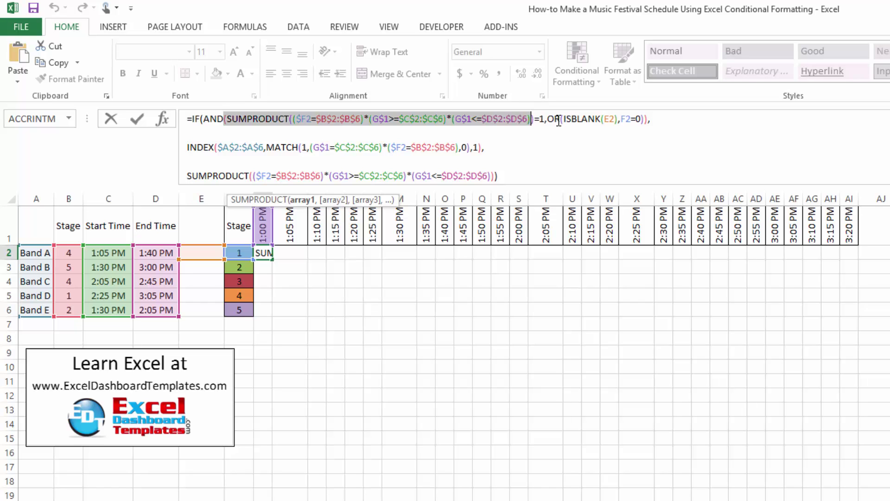
Examine the OR(ISBLANK(E2),F2=0) condition in G2's formula and how it combines with the SUMPRODUCT inside the AND test
{"action": "double_click", "coordinate": [553, 119]}
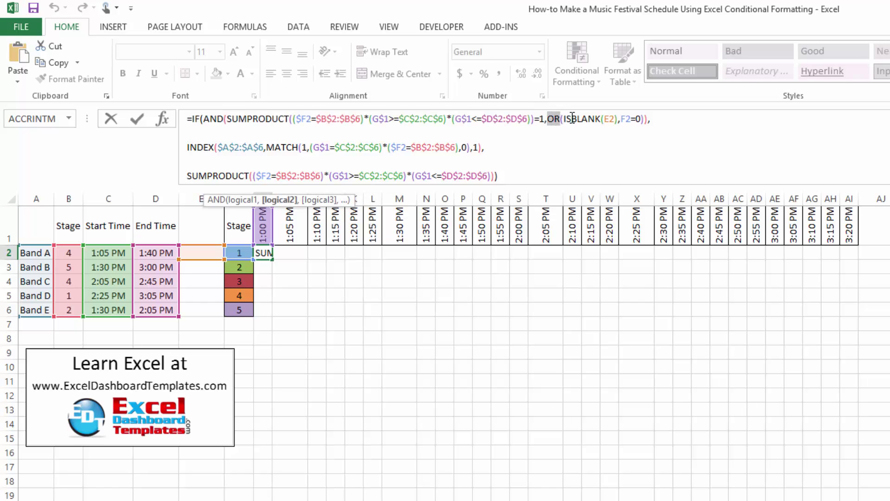
{"action": "left_click_drag", "start_coordinate": [564, 119], "coordinate": [614, 120]}
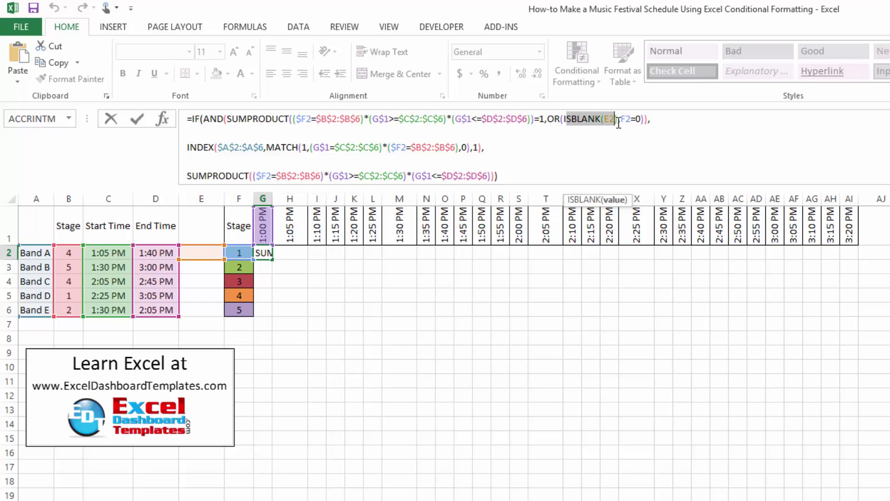
{"action": "left_click", "coordinate": [626, 118]}
{"action": "left_click_drag", "start_coordinate": [626, 118], "coordinate": [641, 118]}
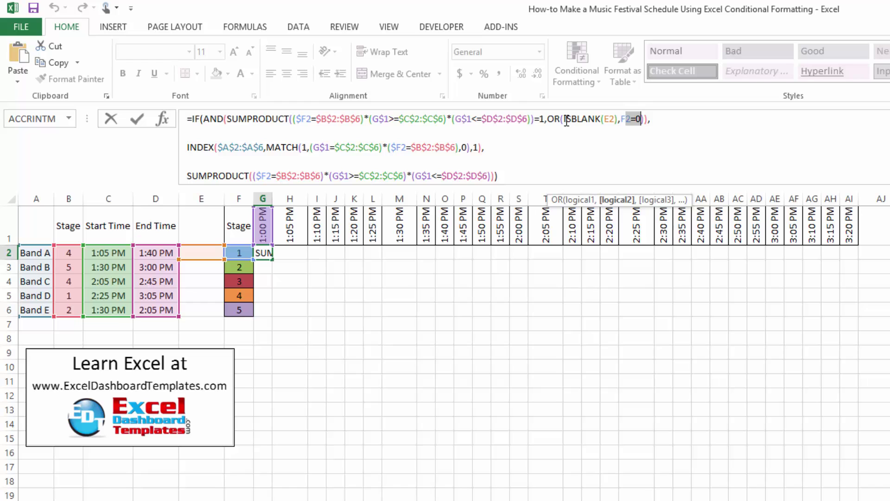
{"action": "left_click_drag", "start_coordinate": [564, 120], "coordinate": [618, 120]}
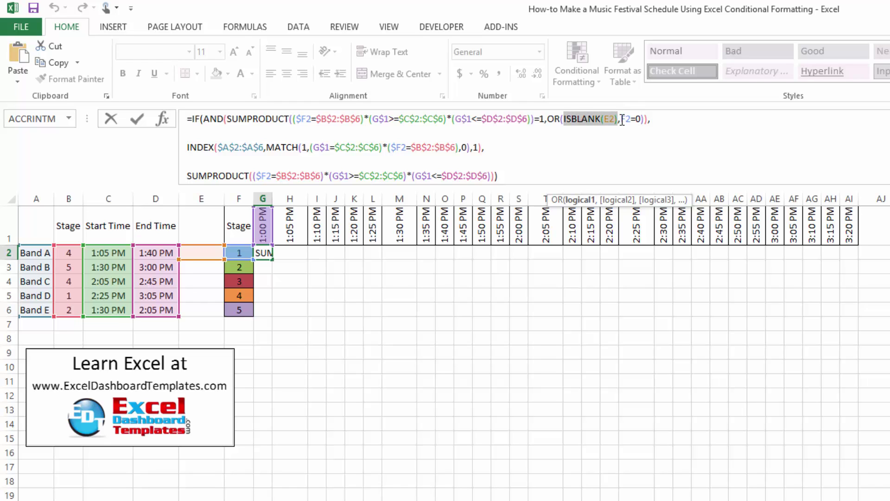
{"action": "left_click", "coordinate": [622, 120]}
{"action": "left_click_drag", "start_coordinate": [644, 121], "coordinate": [643, 121]}
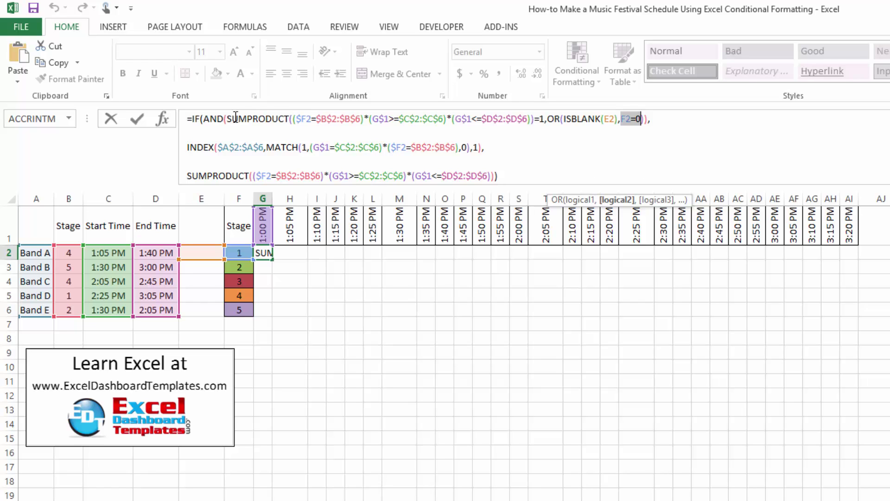
{"action": "left_click_drag", "start_coordinate": [232, 119], "coordinate": [544, 118]}
{"action": "left_click_drag", "start_coordinate": [644, 118], "coordinate": [232, 119]}
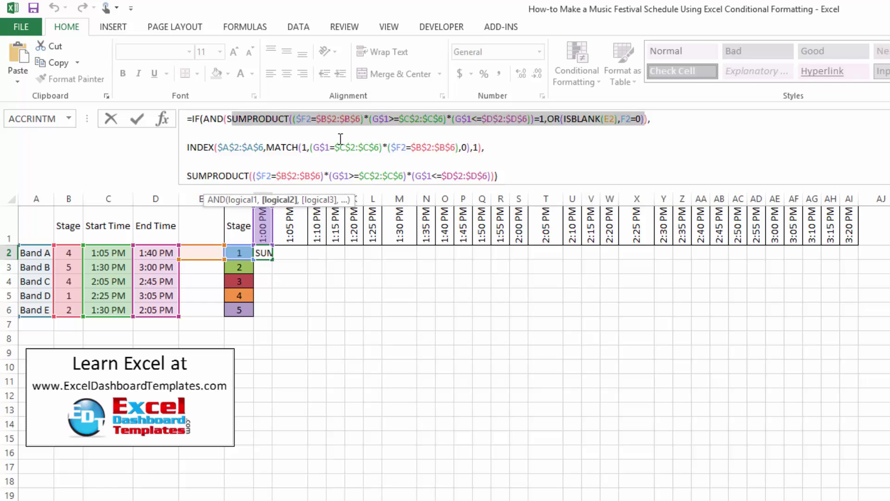
Examine the INDEX part of G2's formula, covering the band name range $A$2:$A$6 and MATCH's lookup value 1
{"action": "double_click", "coordinate": [189, 148]}
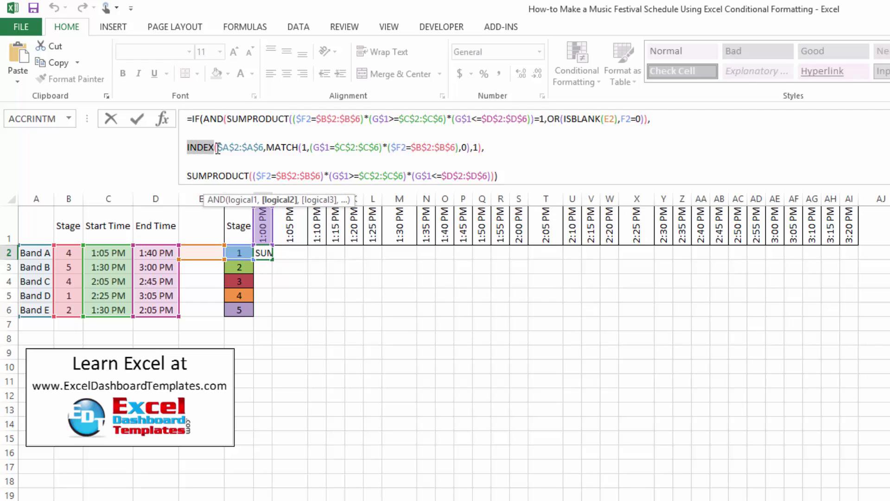
{"action": "left_click", "coordinate": [271, 148]}
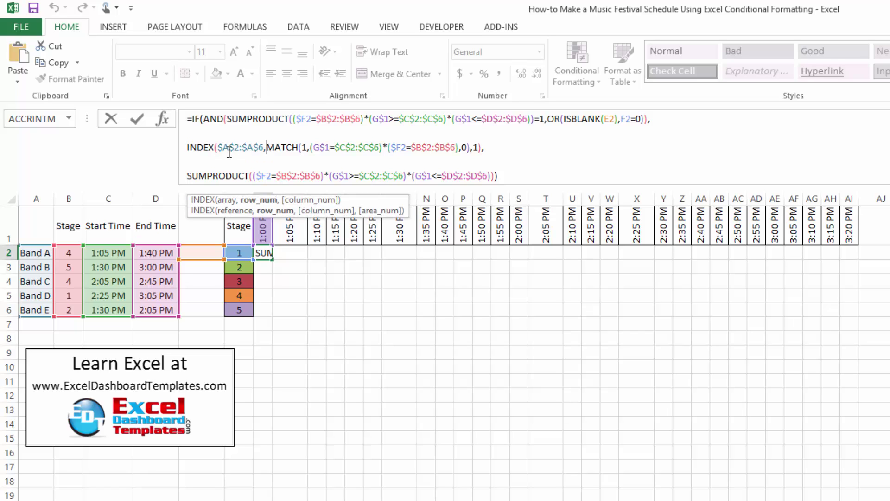
{"action": "left_click_drag", "start_coordinate": [218, 148], "coordinate": [258, 149]}
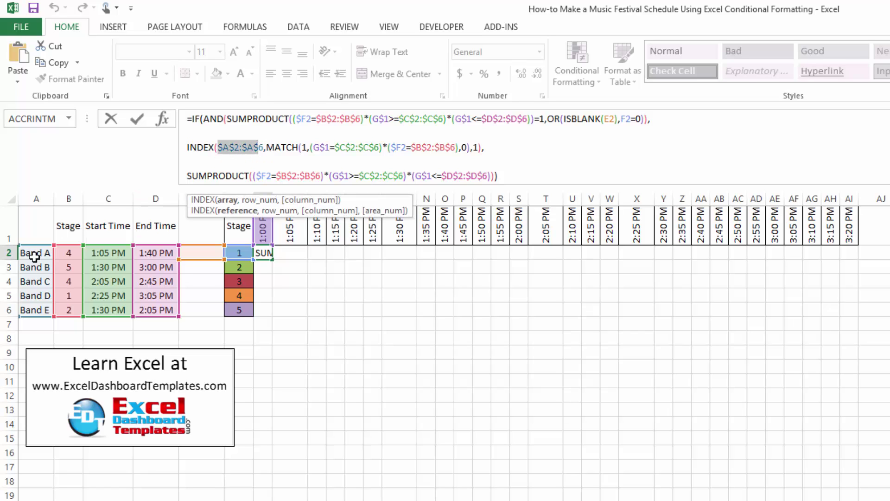
{"action": "left_click", "coordinate": [297, 148]}
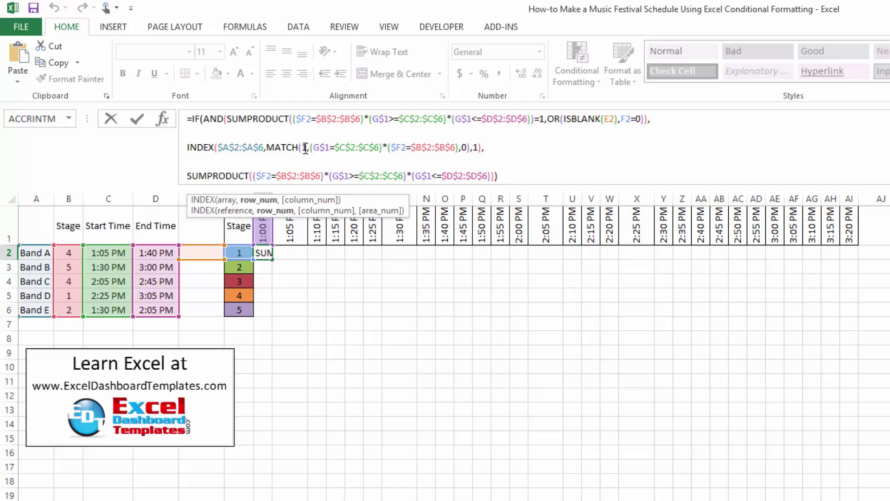
{"action": "left_click", "coordinate": [303, 148]}
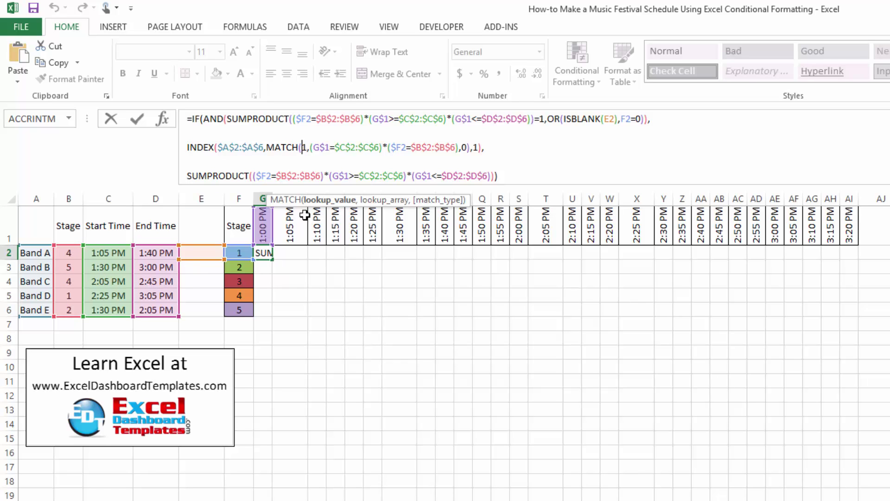
Trace the MATCH conditions on $C$2:$C$6 and $B$2:$B$6 back to the INDEX range $A$2:$A$6 in G2's formula
{"action": "double_click", "coordinate": [237, 149]}
{"action": "left_click", "coordinate": [324, 149]}
{"action": "left_click_drag", "start_coordinate": [310, 148], "coordinate": [380, 148]}
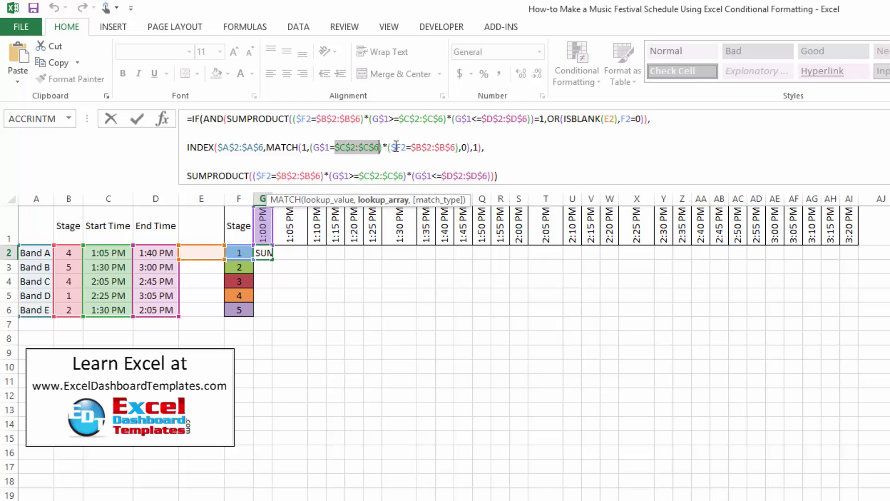
{"action": "left_click_drag", "start_coordinate": [392, 147], "coordinate": [450, 148]}
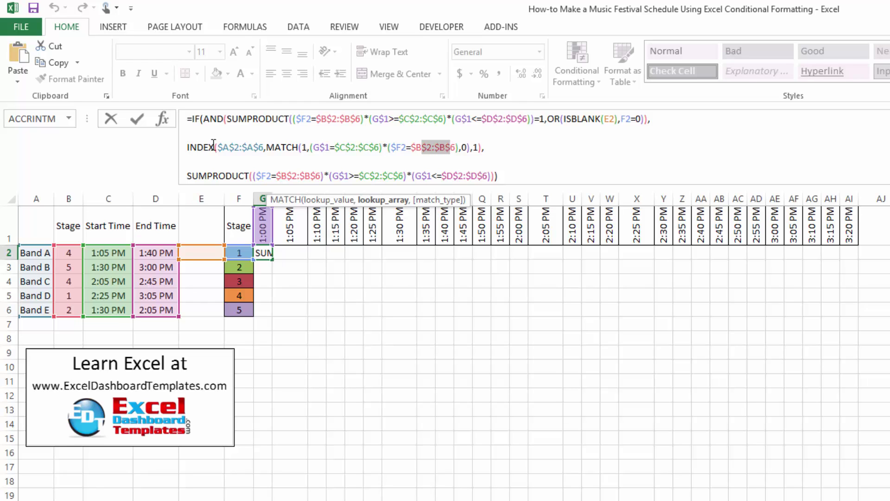
{"action": "left_click_drag", "start_coordinate": [218, 147], "coordinate": [263, 148]}
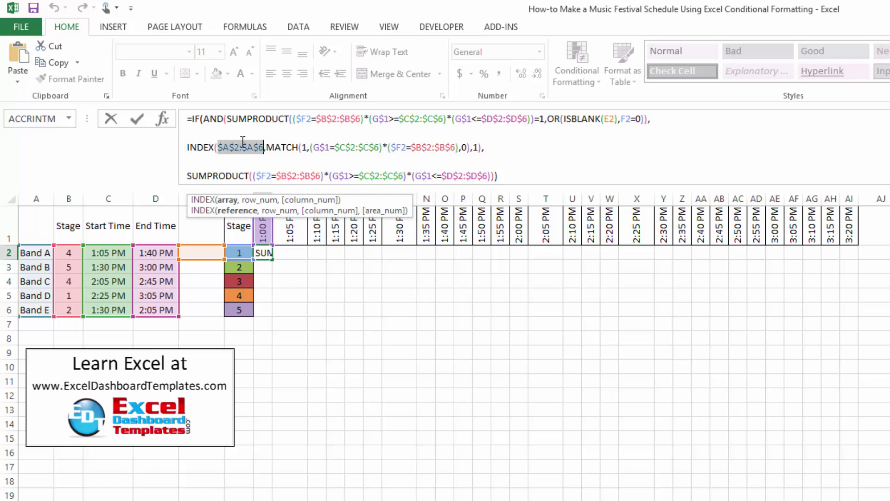
{"action": "left_click", "coordinate": [202, 147]}
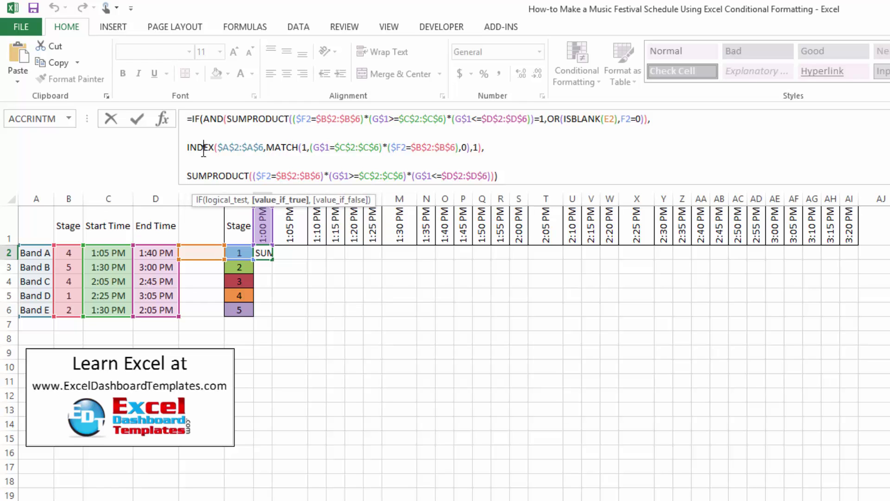
Review the closing SUMPRODUCT that serves as the IF's false value in G2 and confirm the formula as an array formula
{"action": "left_click_drag", "start_coordinate": [187, 177], "coordinate": [496, 176]}
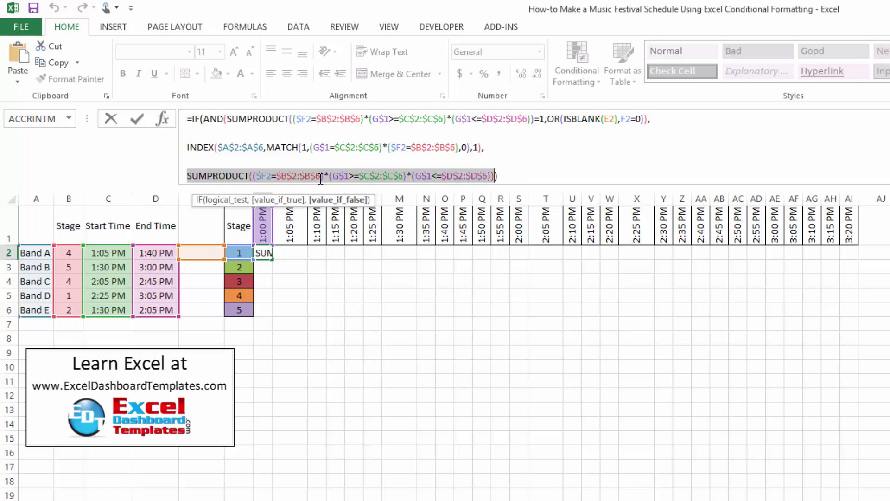
{"action": "left_click", "coordinate": [293, 181]}
{"action": "left_click_drag", "start_coordinate": [257, 176], "coordinate": [487, 177]}
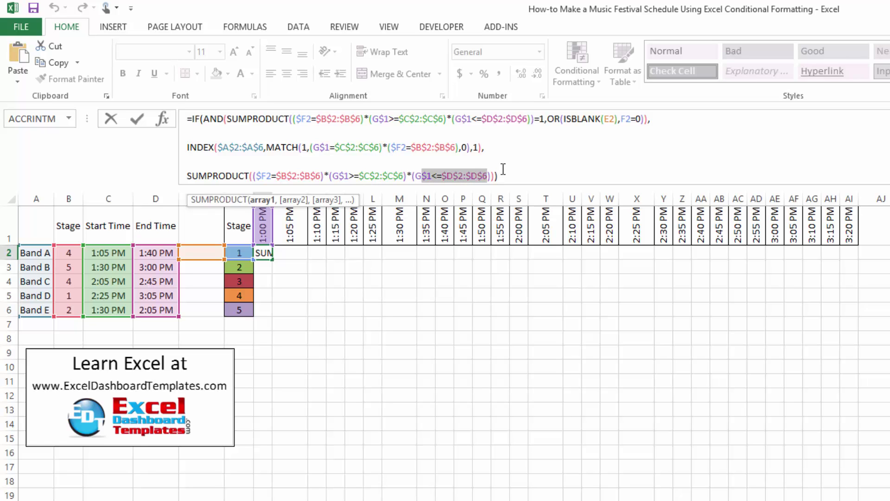
{"action": "key", "text": "ctrl+shift+Return"}
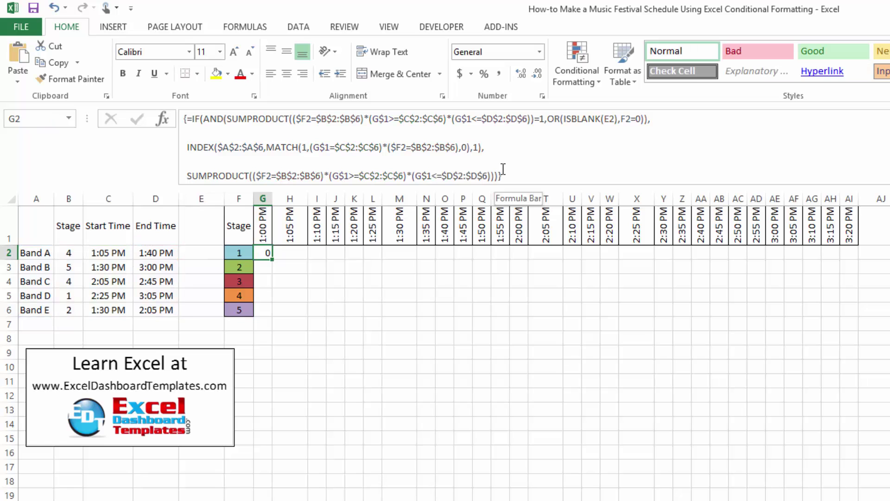
{"action": "left_click", "coordinate": [503, 169]}
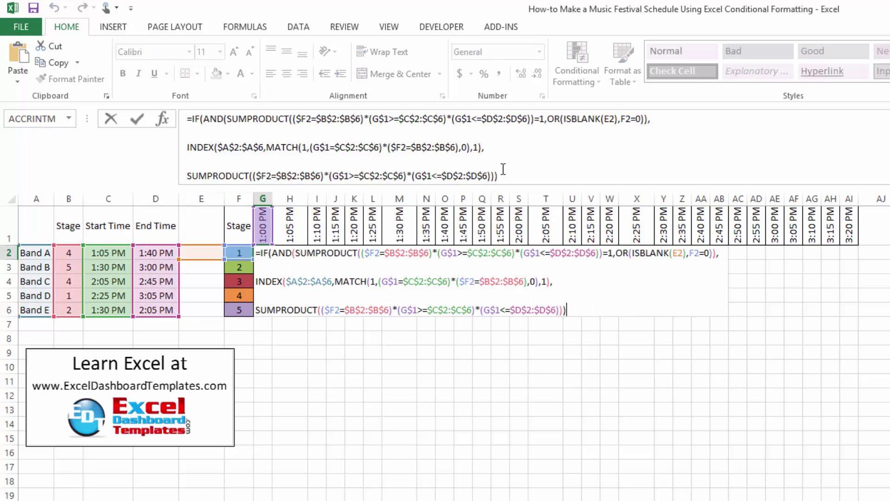
{"action": "key", "text": "ctrl+shift+Return"}
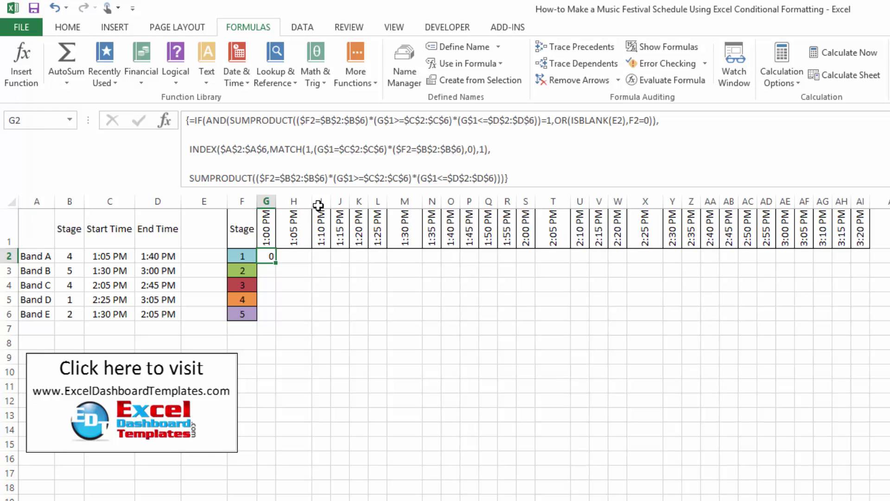
Step through G2's formula with Evaluate Formula to inspect the stage and time comparisons, and close the evaluation
{"action": "left_click", "coordinate": [202, 28]}
{"action": "left_click", "coordinate": [248, 28]}
{"action": "left_click", "coordinate": [654, 80]}
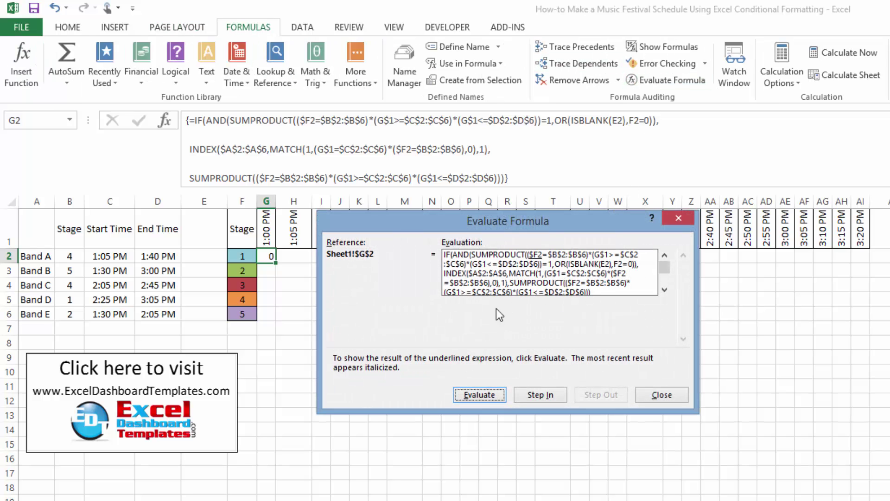
{"action": "left_click", "coordinate": [480, 398]}
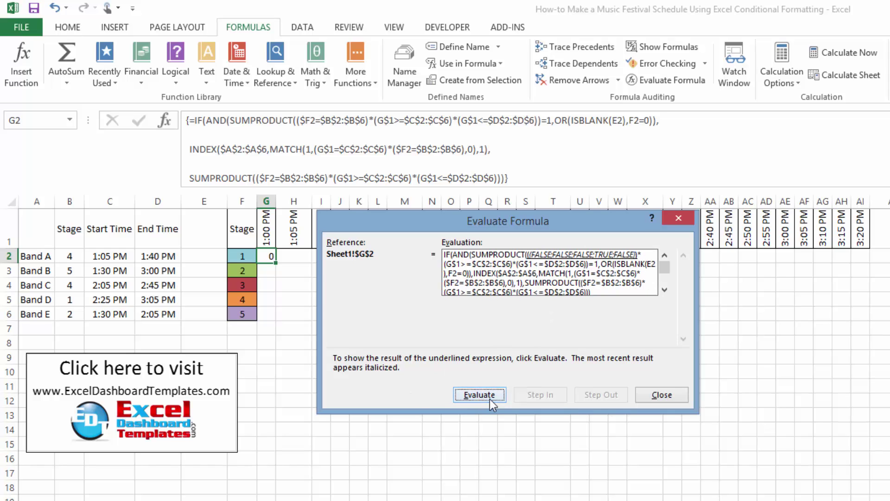
{"action": "left_click", "coordinate": [490, 398]}
{"action": "left_click", "coordinate": [491, 396]}
{"action": "left_click", "coordinate": [491, 396]}
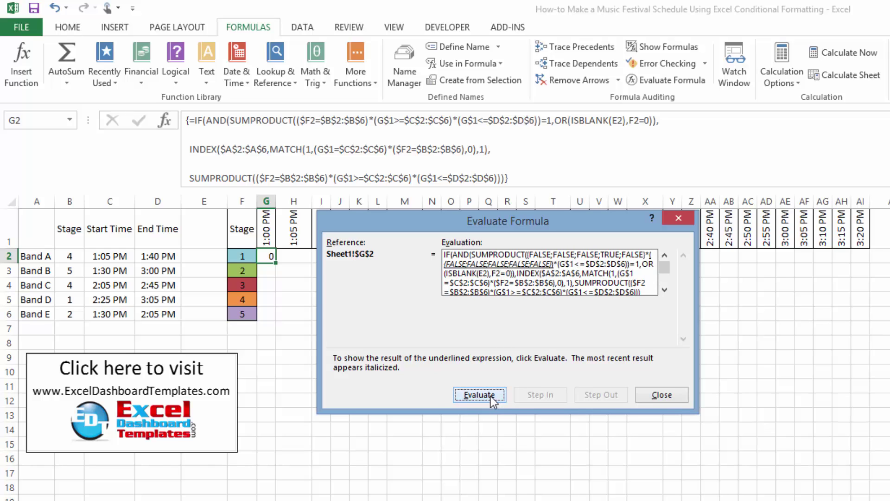
{"action": "left_click", "coordinate": [491, 396]}
{"action": "left_click", "coordinate": [491, 396]}
{"action": "left_click", "coordinate": [491, 396]}
{"action": "left_click", "coordinate": [658, 398]}
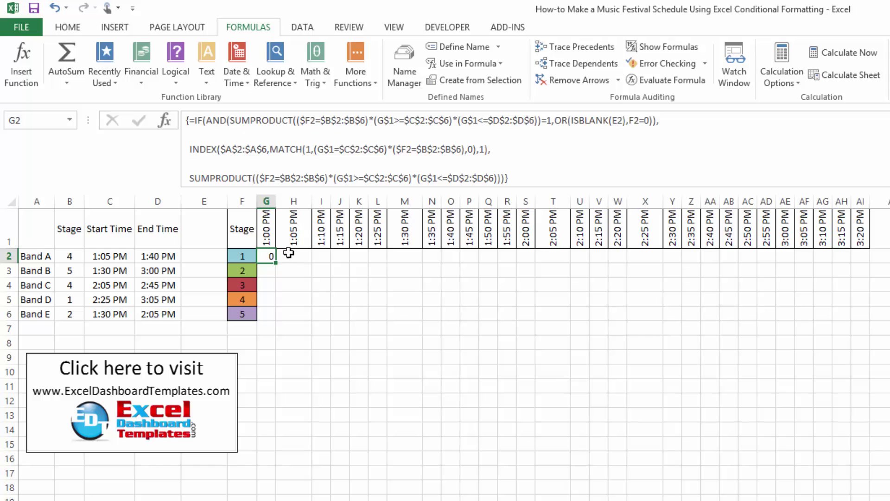
Fill G2's array formula across to AI2 and down through row 6 to cover all five stages
{"action": "left_click_drag", "start_coordinate": [276, 262], "coordinate": [867, 262]}
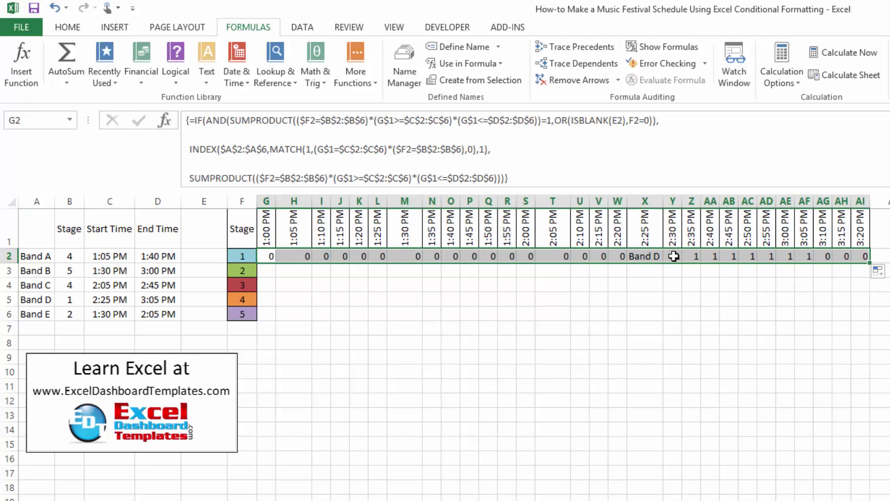
{"action": "left_click", "coordinate": [649, 256]}
{"action": "left_click", "coordinate": [679, 258]}
{"action": "left_click_drag", "start_coordinate": [679, 258], "coordinate": [842, 257]}
{"action": "left_click_drag", "start_coordinate": [267, 252], "coordinate": [874, 320]}
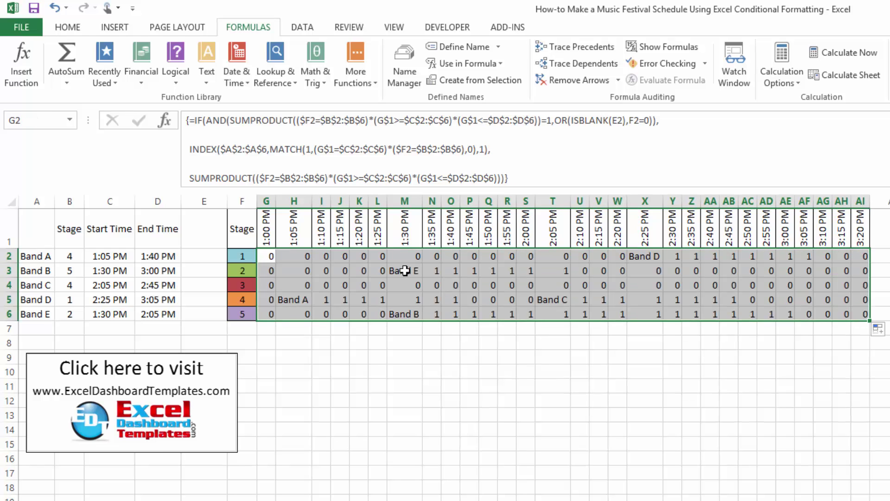
Check the filled grid for stages 2 and 3, comparing Band E's entry in M3 with its start time in C6
{"action": "left_click", "coordinate": [405, 270]}
{"action": "left_click", "coordinate": [435, 285]}
{"action": "left_click", "coordinate": [361, 284]}
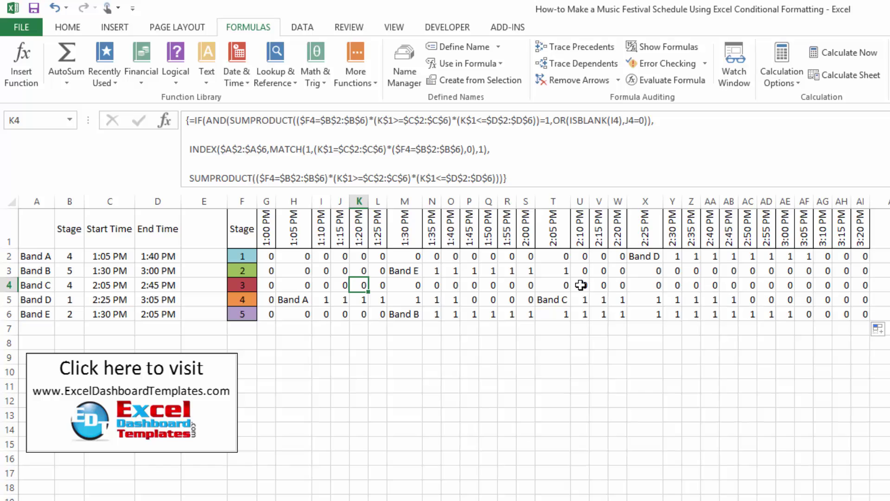
{"action": "left_click", "coordinate": [404, 271]}
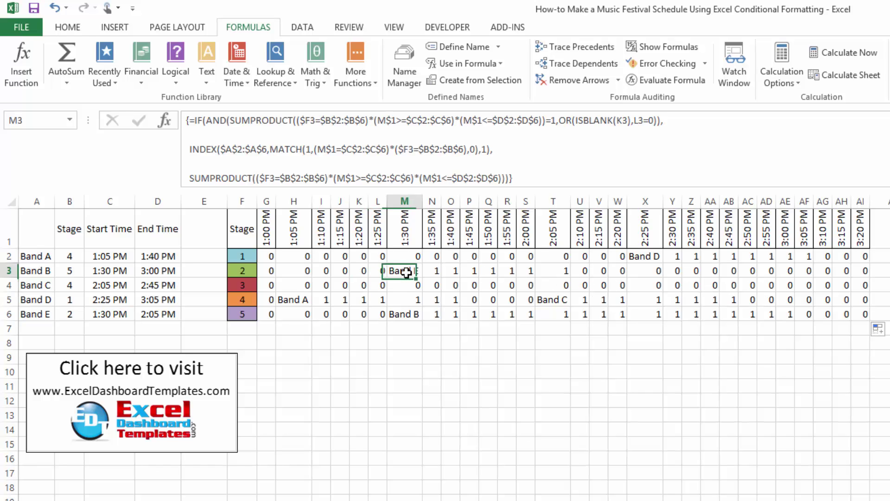
{"action": "left_click", "coordinate": [107, 315]}
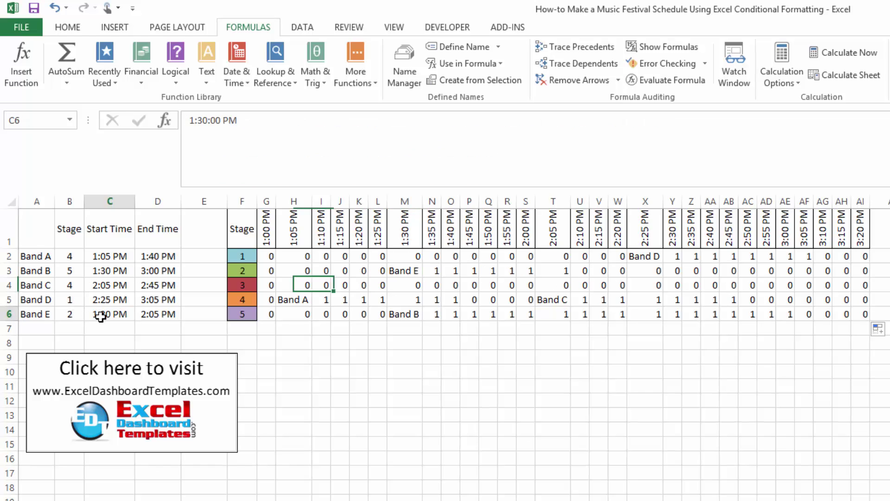
Check Band E's stage in B6 against the stage 2 row, and review the INDEX part of M3's formula and the neighbouring formula in L3
{"action": "left_click", "coordinate": [69, 314]}
{"action": "left_click_drag", "start_coordinate": [242, 271], "coordinate": [541, 270]}
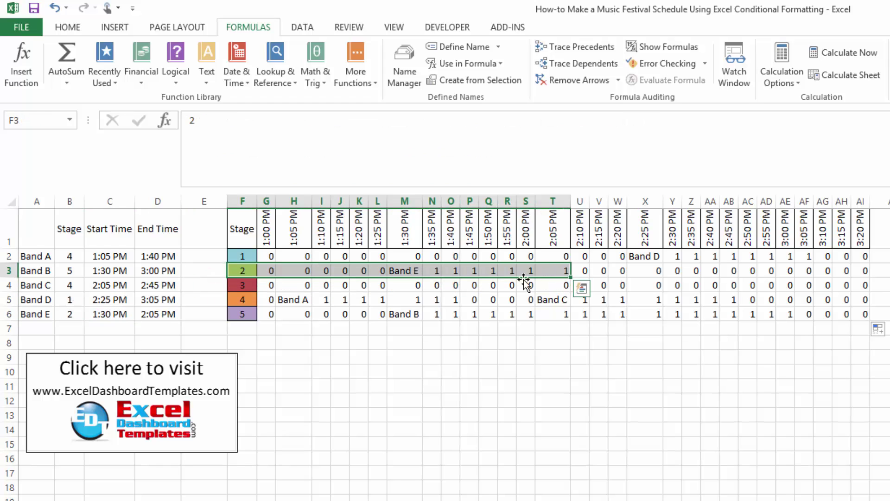
{"action": "left_click", "coordinate": [405, 269]}
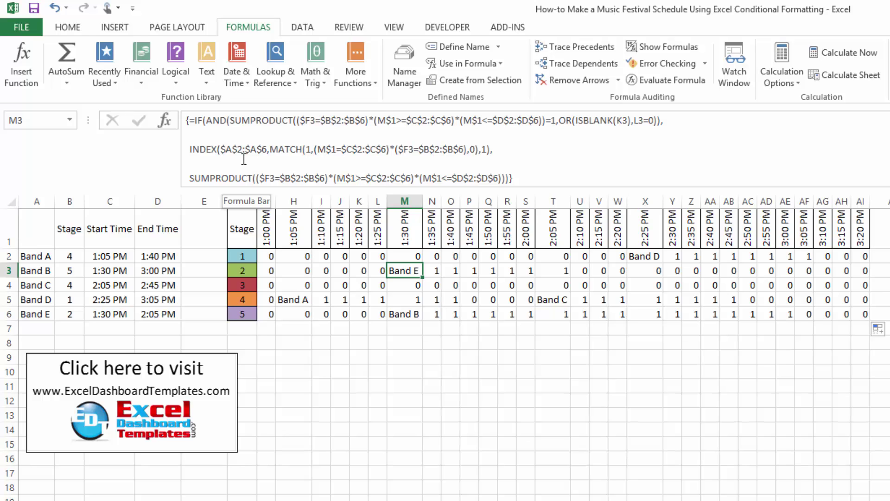
{"action": "left_click_drag", "start_coordinate": [190, 148], "coordinate": [268, 149]}
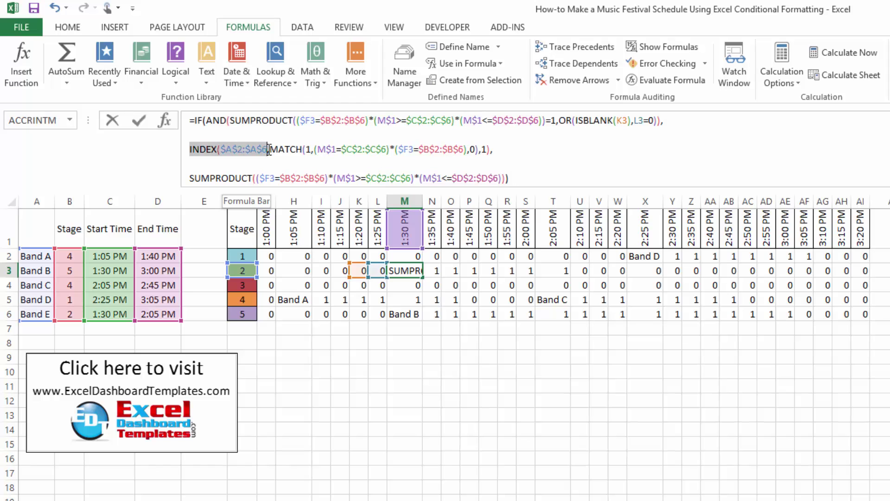
{"action": "key", "text": "ctrl+shift+Return"}
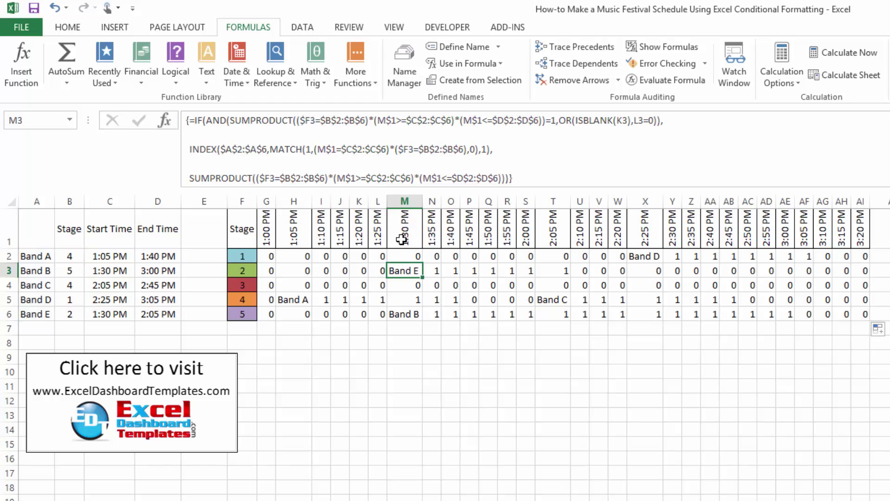
{"action": "left_click", "coordinate": [382, 273]}
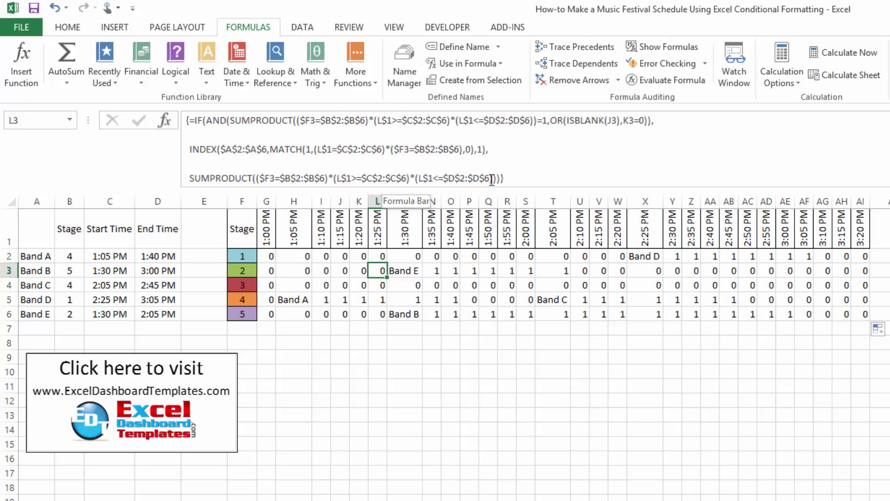
Review the stage, start-time and end-time comparisons in N3's closing SUMPRODUCT and confirm the formula as an array formula
{"action": "left_click", "coordinate": [433, 270]}
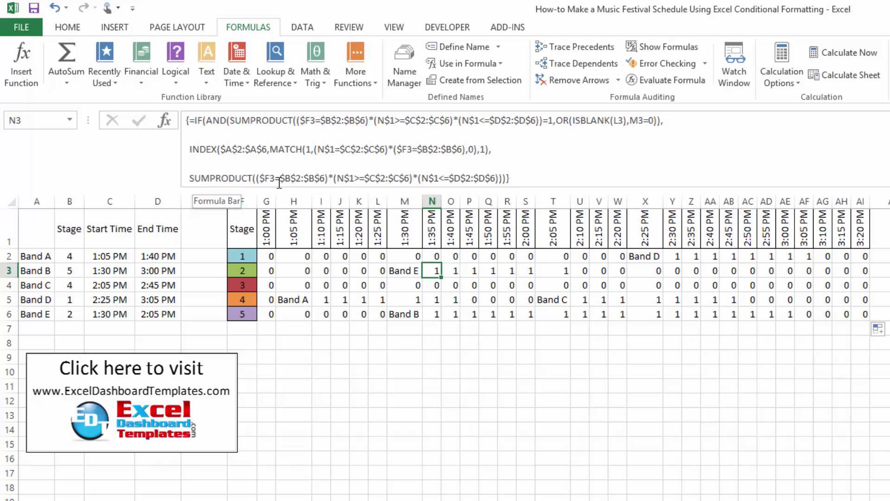
{"action": "left_click_drag", "start_coordinate": [257, 179], "coordinate": [418, 180]}
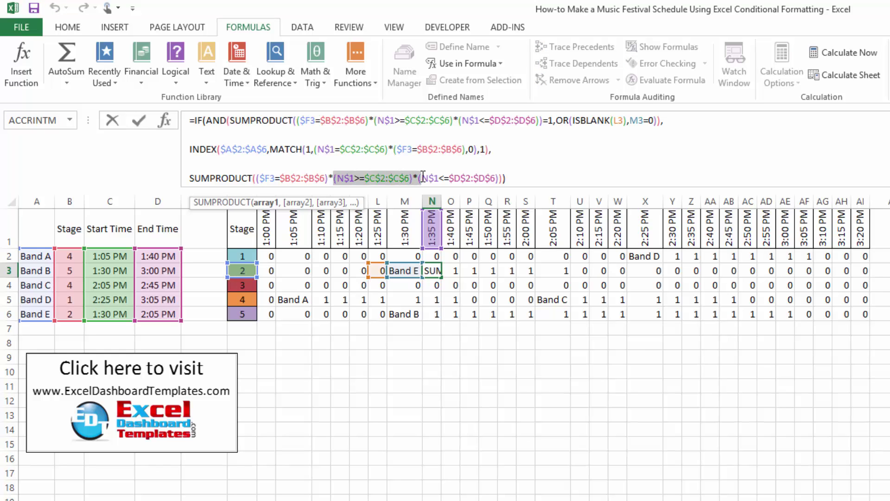
{"action": "left_click", "coordinate": [407, 180]}
{"action": "left_click_drag", "start_coordinate": [256, 179], "coordinate": [410, 179]}
{"action": "left_click_drag", "start_coordinate": [264, 179], "coordinate": [408, 179]}
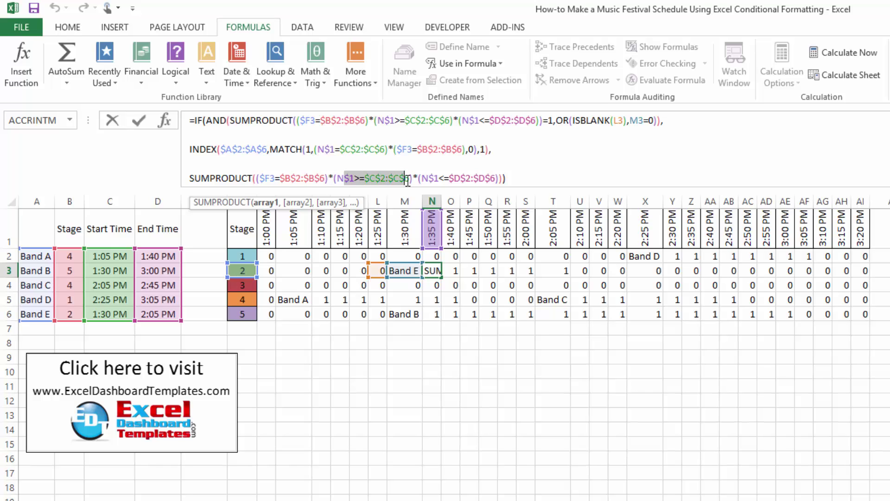
{"action": "left_click_drag", "start_coordinate": [435, 179], "coordinate": [497, 179]}
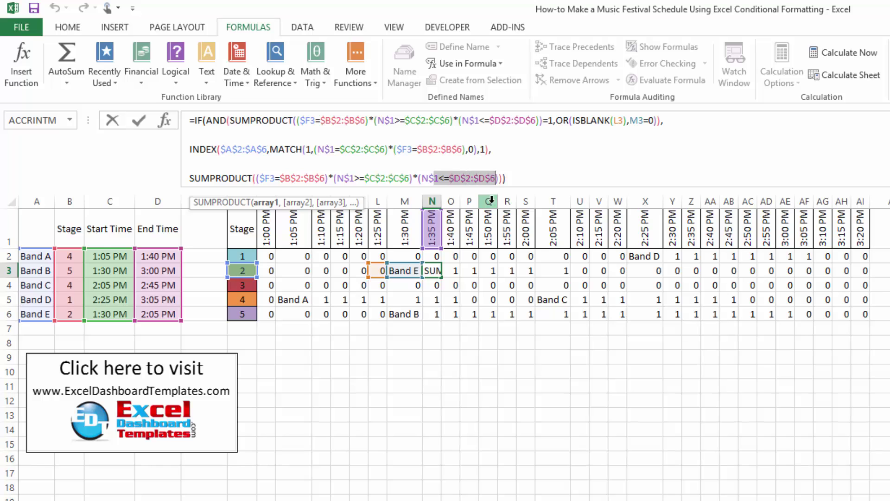
{"action": "key", "text": "ctrl+shift+Return"}
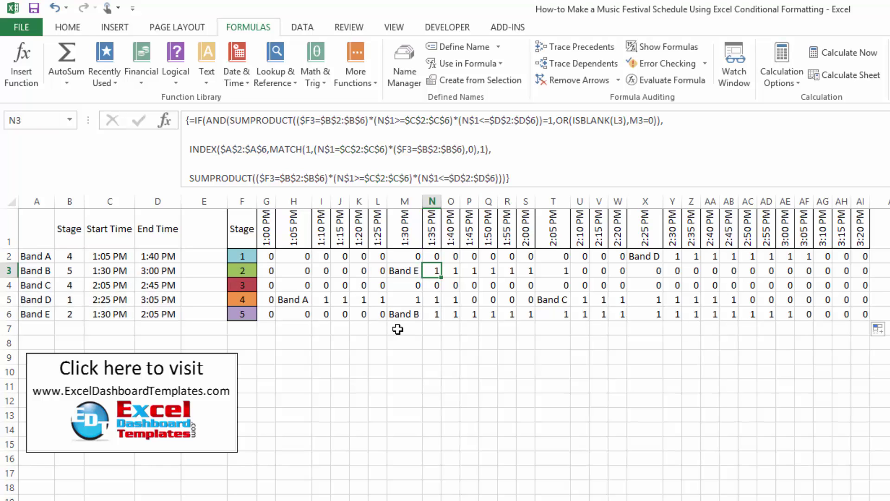
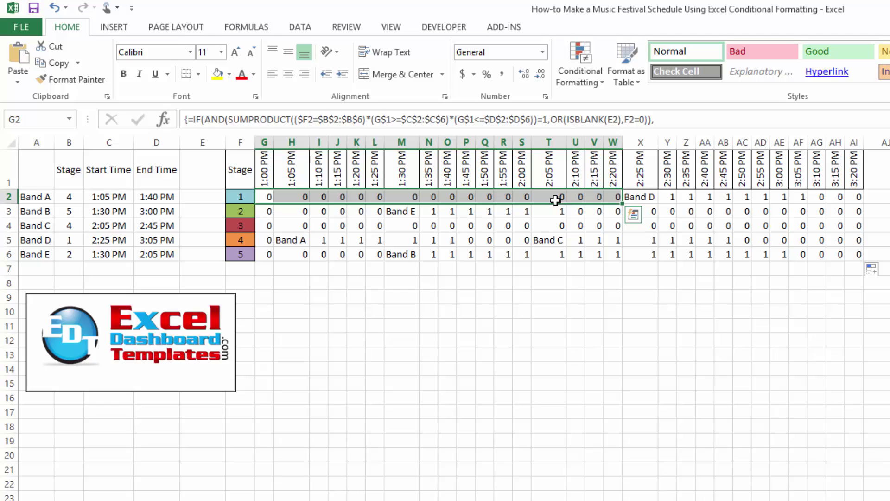
Examine Band D's block X2:AF2 in the stage 1 row, comparing its name cell X2 with the stage number in F2
{"action": "left_click", "coordinate": [651, 197]}
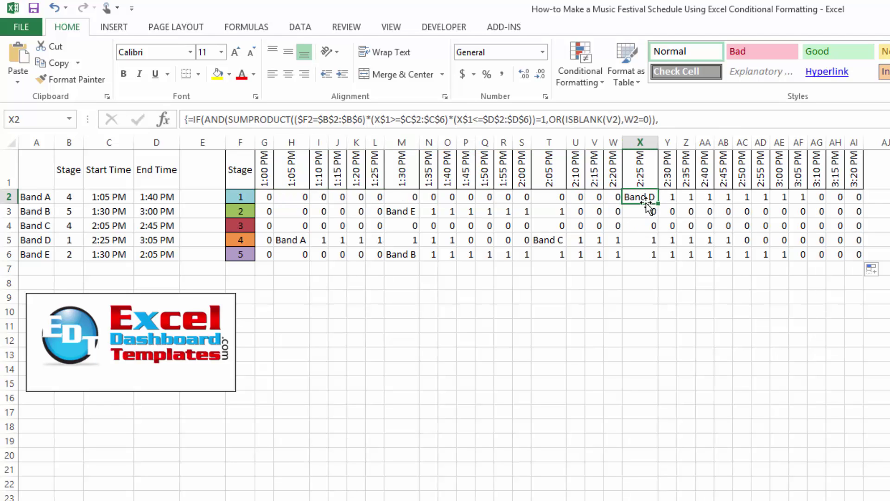
{"action": "left_click_drag", "start_coordinate": [653, 195], "coordinate": [800, 197]}
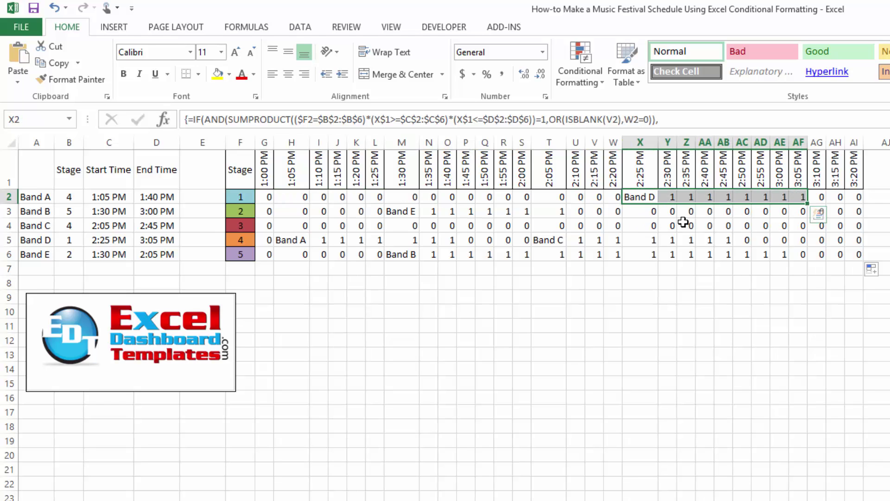
{"action": "left_click", "coordinate": [643, 199]}
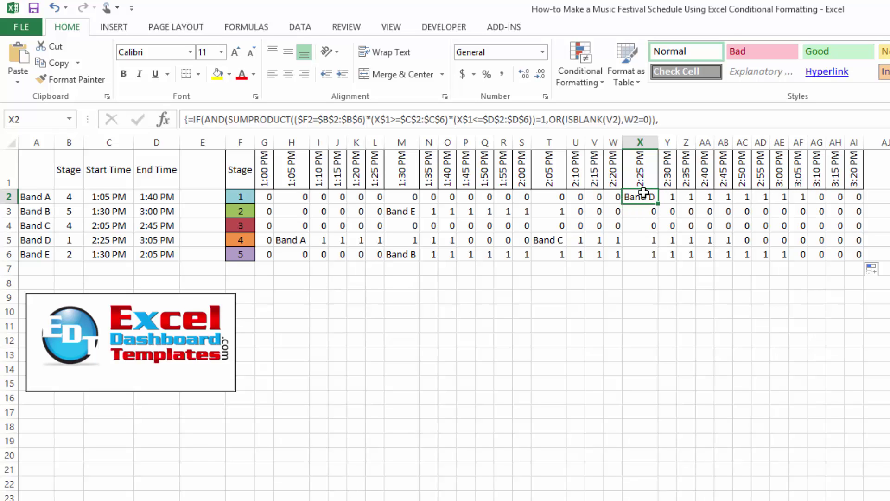
{"action": "left_click", "coordinate": [240, 195]}
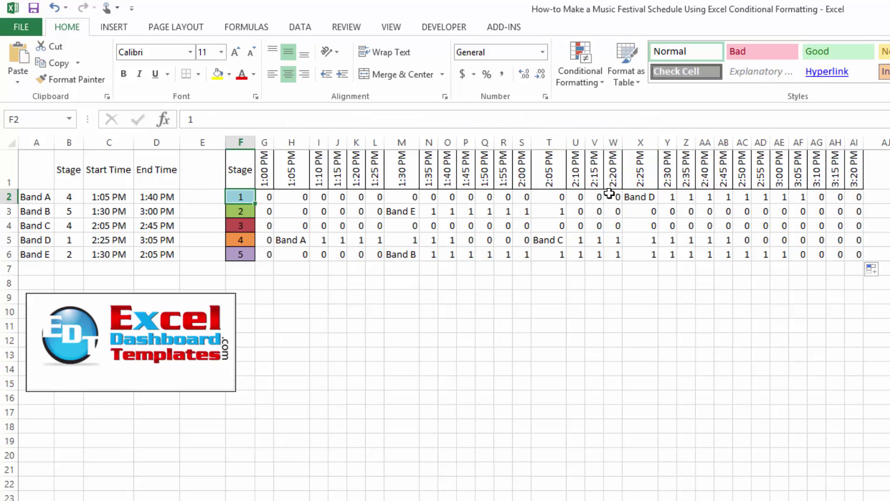
{"action": "left_click", "coordinate": [632, 197]}
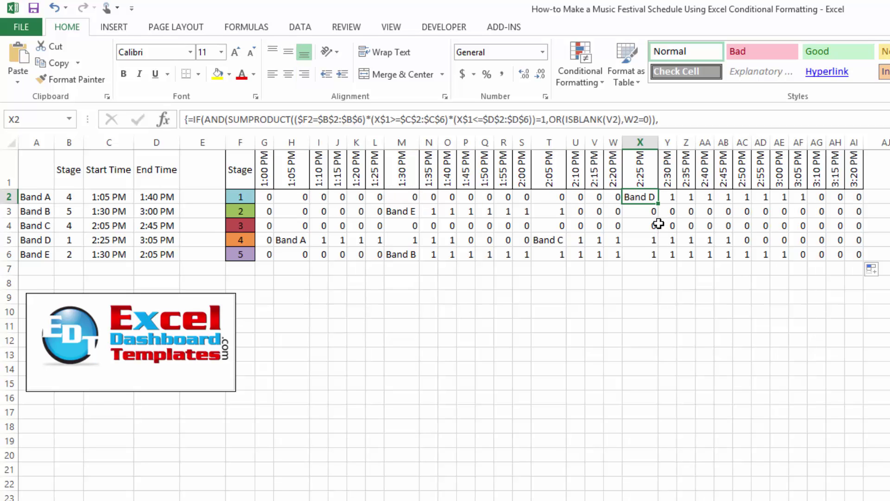
Examine the cells that follow Band D's name in Y2:AF2, including the block's last cell AF2 and the adjacent AG2
{"action": "left_click", "coordinate": [672, 196]}
{"action": "left_click_drag", "start_coordinate": [673, 196], "coordinate": [794, 200]}
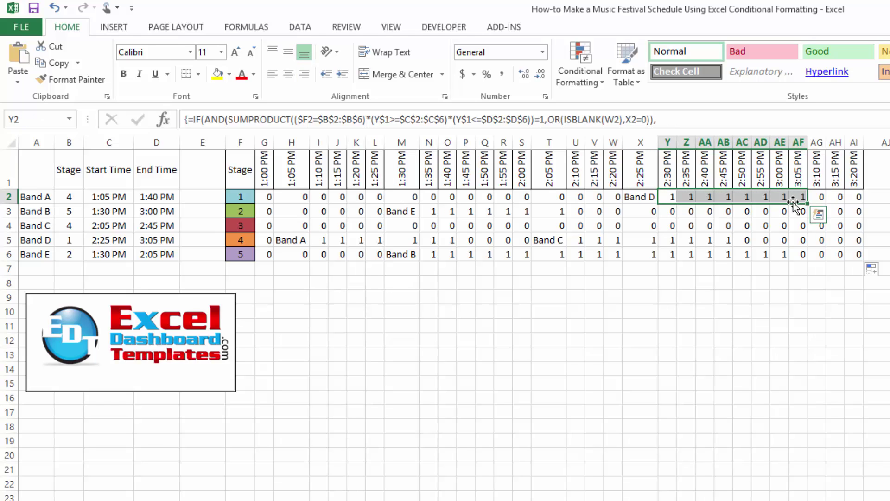
{"action": "left_click", "coordinate": [817, 197]}
{"action": "left_click", "coordinate": [801, 197]}
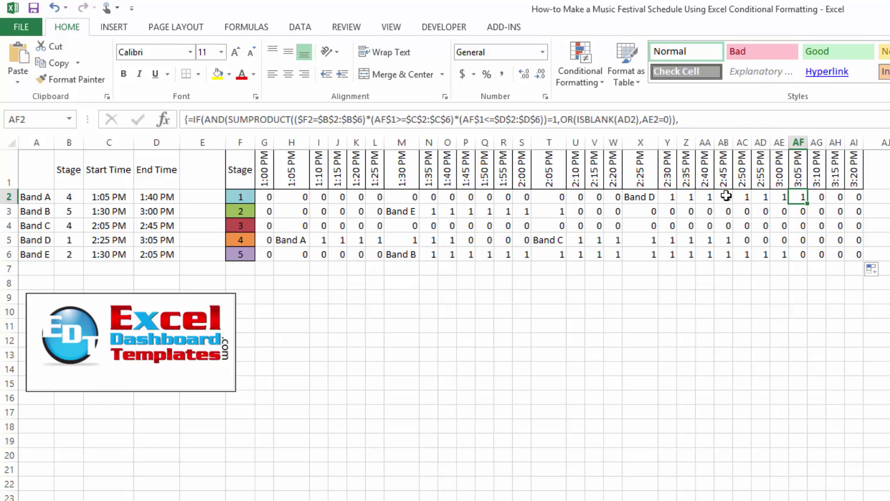
{"action": "left_click", "coordinate": [670, 197]}
{"action": "left_click_drag", "start_coordinate": [683, 197], "coordinate": [783, 197]}
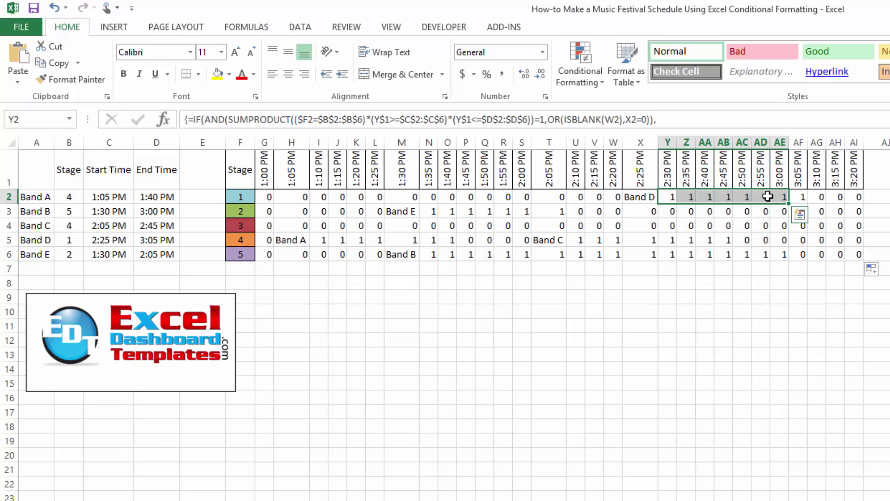
{"action": "left_click", "coordinate": [799, 196]}
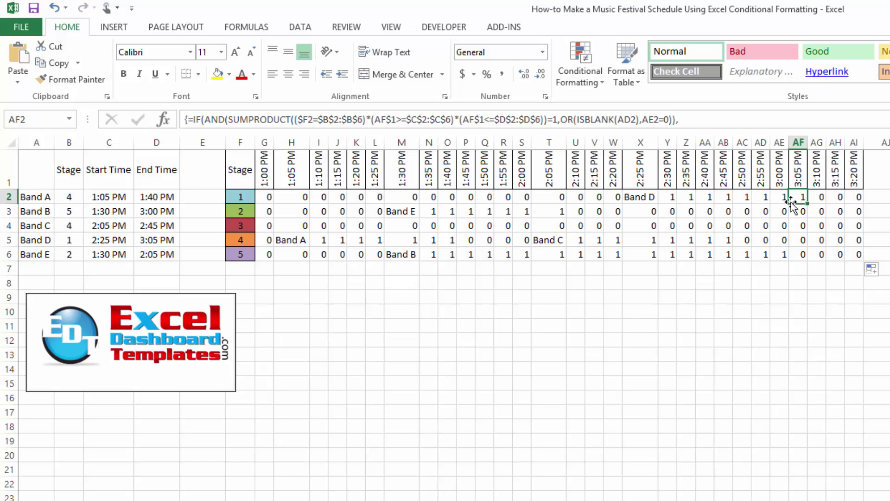
{"action": "left_click", "coordinate": [669, 199]}
{"action": "left_click_drag", "start_coordinate": [670, 199], "coordinate": [789, 214]}
{"action": "left_click", "coordinate": [738, 300]}
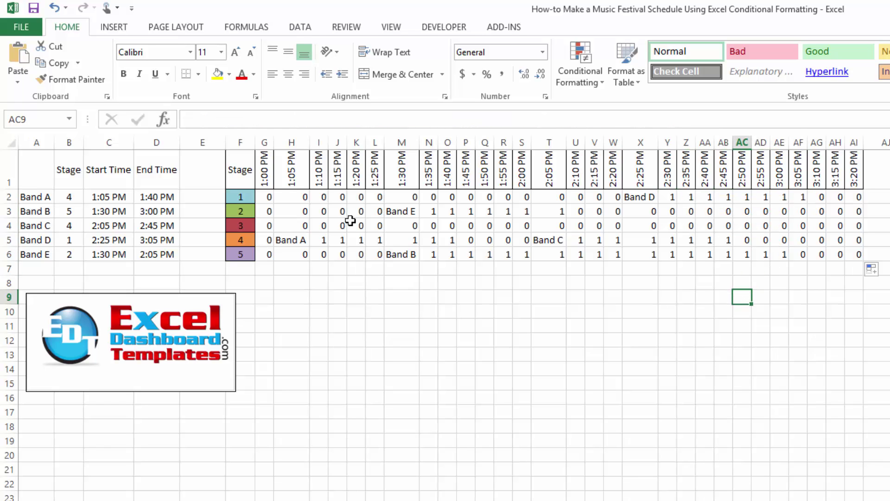
Start a formula-based conditional formatting rule for the schedule grid G2:AI6 with the formula =g2=0
{"action": "left_click", "coordinate": [265, 199]}
{"action": "left_click_drag", "start_coordinate": [272, 199], "coordinate": [852, 255]}
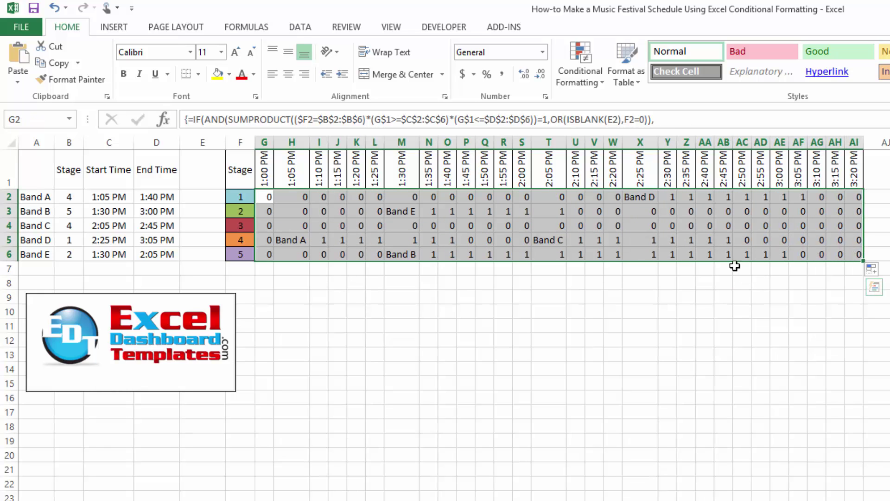
{"action": "left_click", "coordinate": [580, 82]}
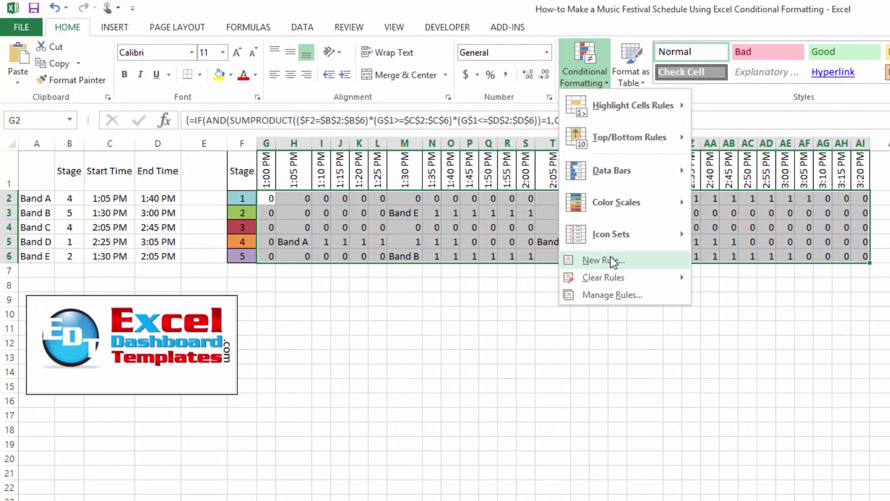
{"action": "left_click", "coordinate": [611, 260]}
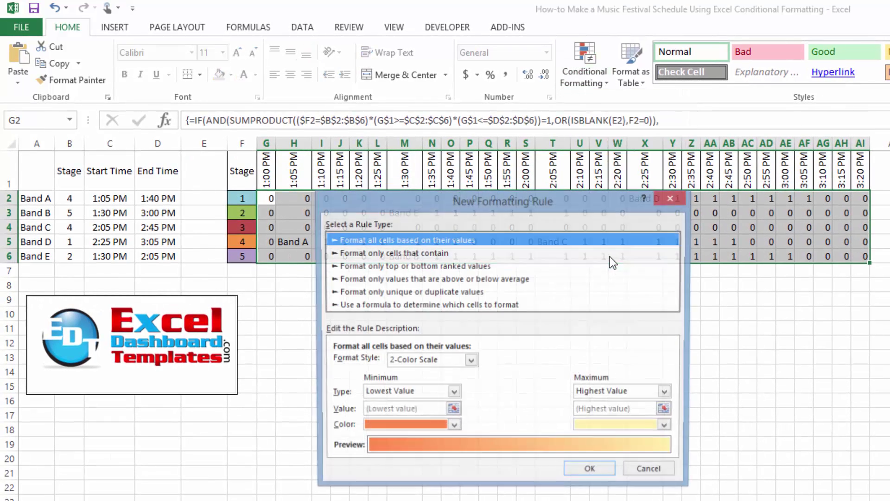
{"action": "left_click", "coordinate": [510, 306]}
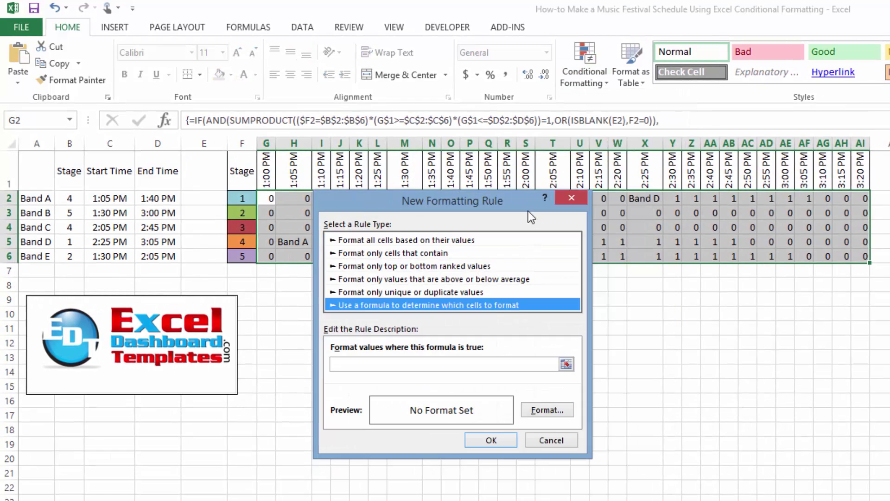
{"action": "left_click_drag", "start_coordinate": [523, 191], "coordinate": [573, 113]}
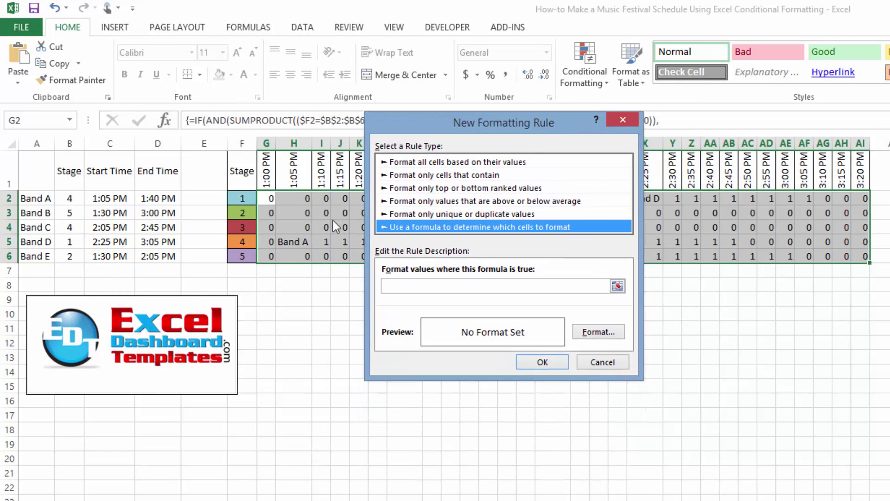
{"action": "left_click", "coordinate": [437, 161]}
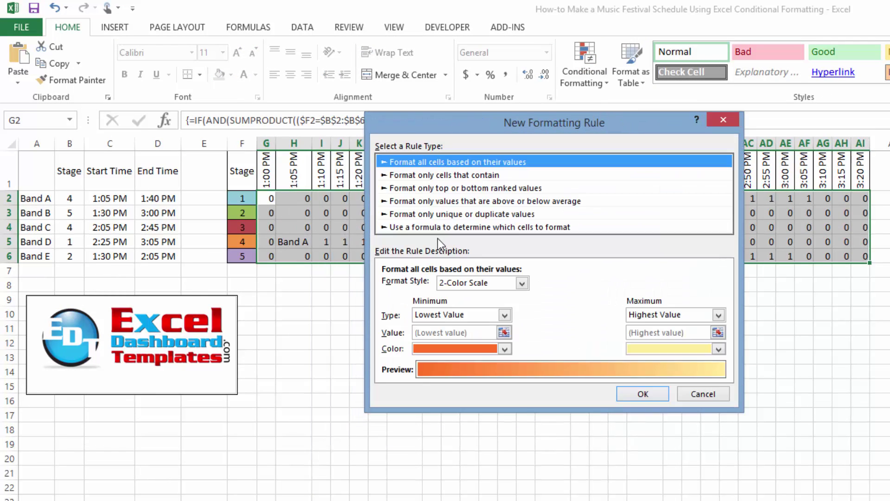
{"action": "left_click", "coordinate": [496, 228]}
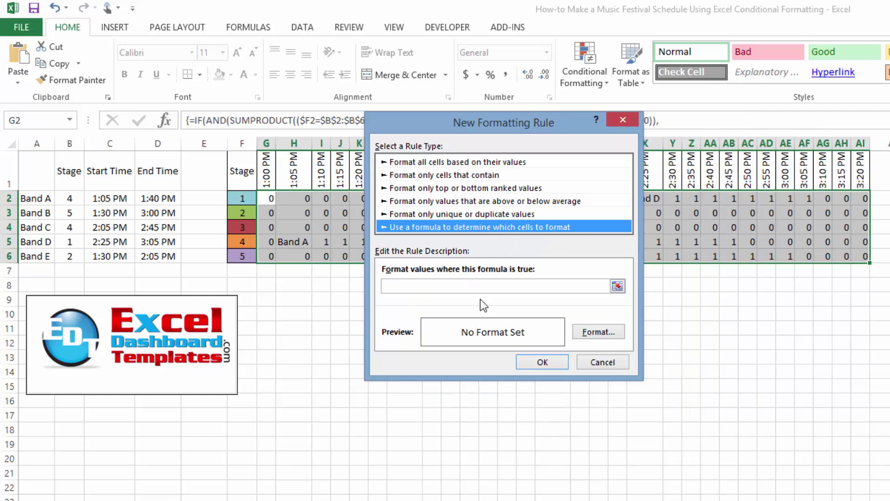
{"action": "left_click", "coordinate": [469, 288]}
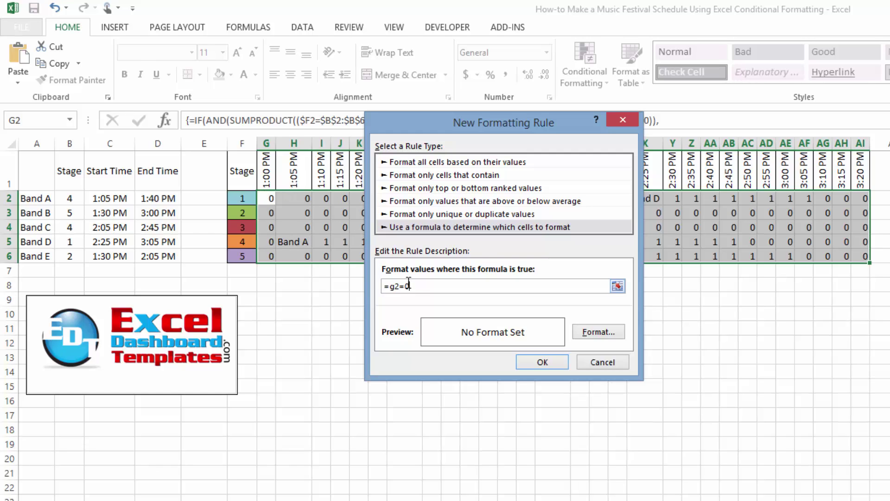
{"action": "left_click_drag", "start_coordinate": [409, 284], "coordinate": [393, 286]}
Set the =g2=0 rule's font color to white
{"action": "left_click", "coordinate": [599, 332]}
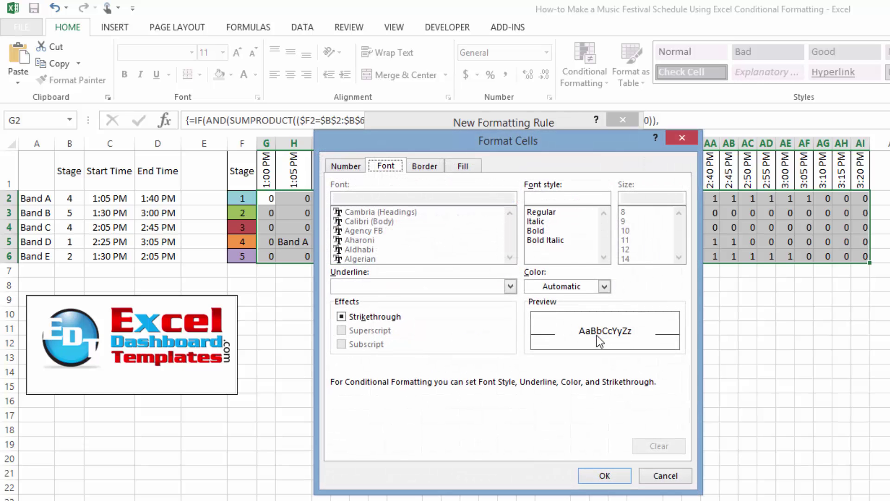
{"action": "left_click", "coordinate": [565, 284]}
{"action": "left_click", "coordinate": [536, 333]}
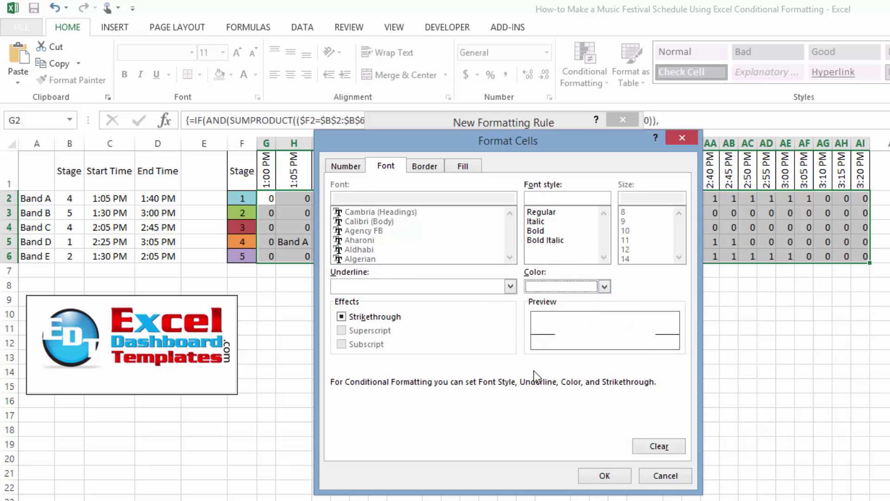
{"action": "left_click", "coordinate": [601, 476]}
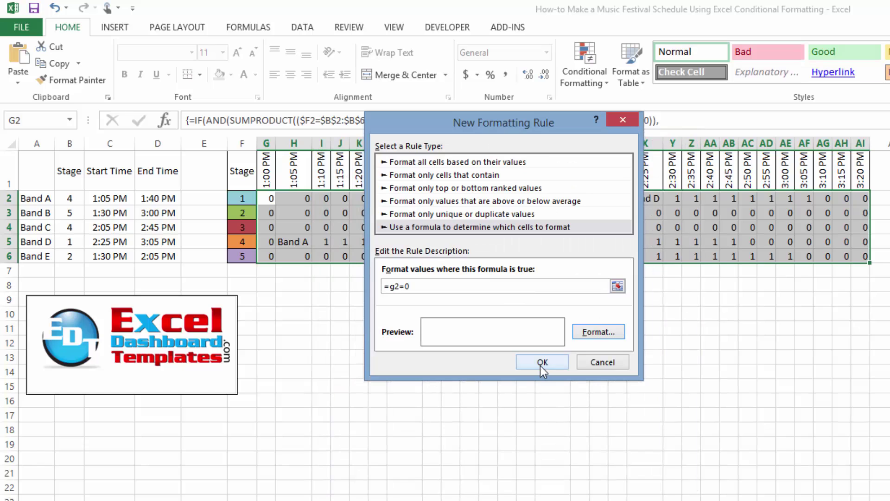
Give the =g2=0 rule white borders on all four sides and apply it to the schedule grid G2:AI6
{"action": "left_click", "coordinate": [595, 331]}
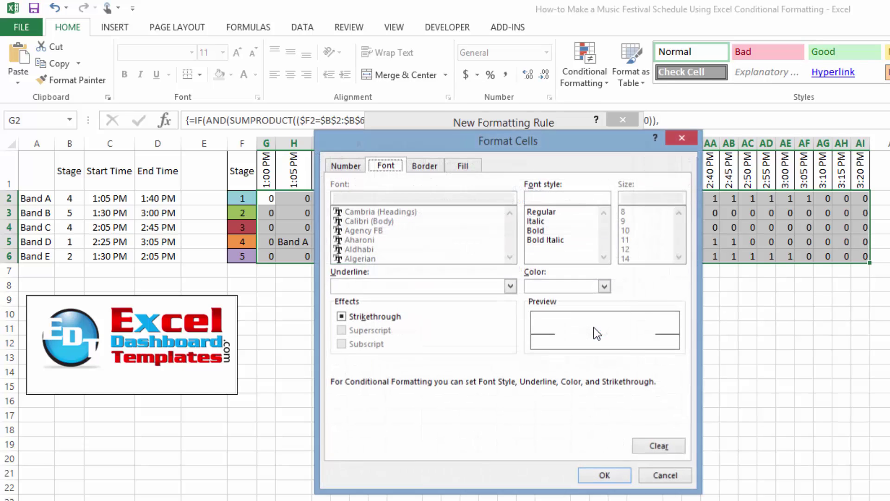
{"action": "left_click", "coordinate": [431, 168]}
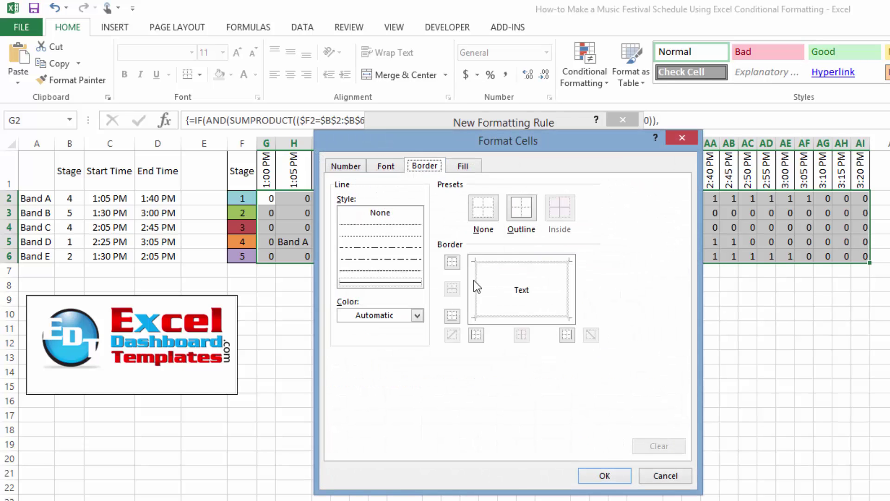
{"action": "left_click", "coordinate": [417, 316]}
{"action": "left_click", "coordinate": [346, 361]}
{"action": "left_click", "coordinate": [491, 262]}
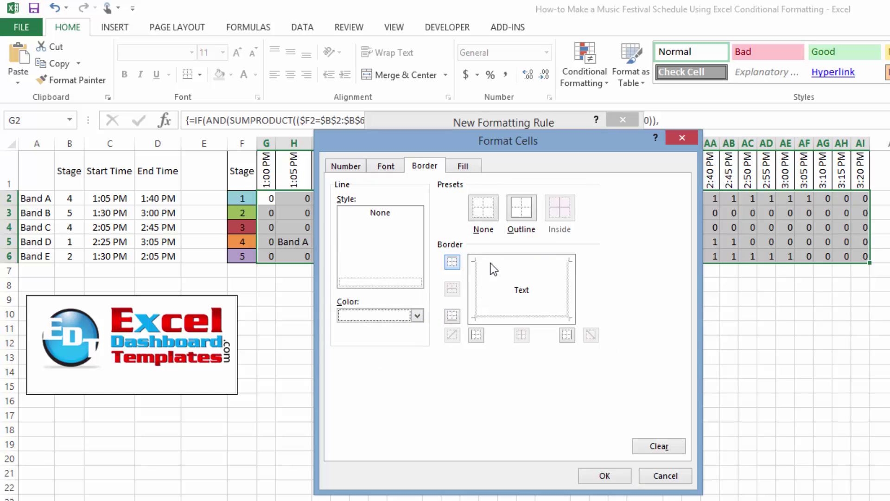
{"action": "left_click", "coordinate": [477, 297]}
{"action": "left_click", "coordinate": [511, 318]}
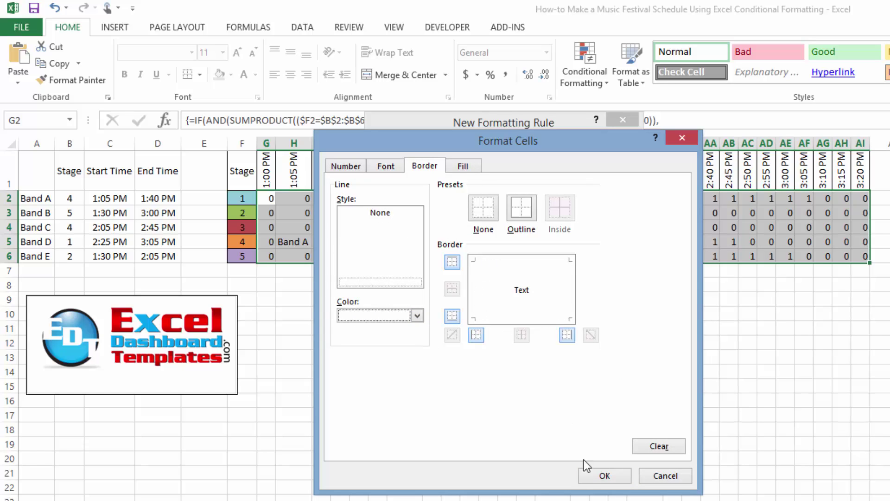
{"action": "left_click", "coordinate": [594, 474]}
{"action": "left_click", "coordinate": [549, 362]}
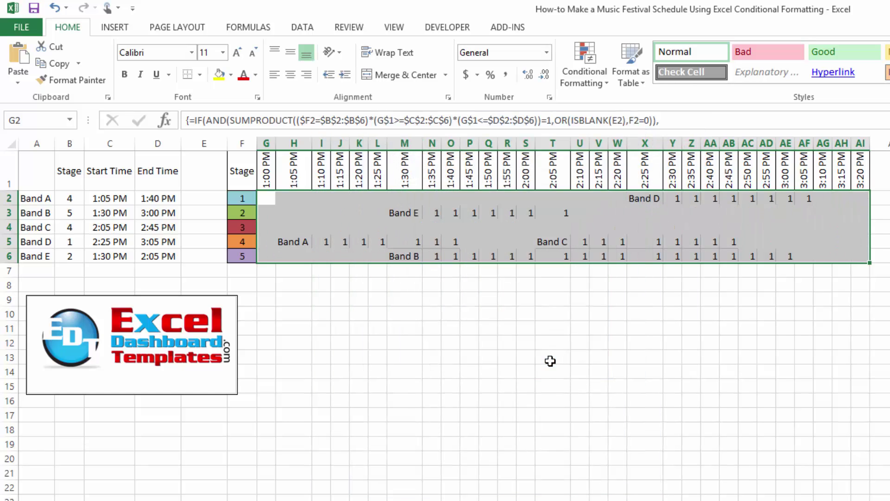
Examine Band E's block M3:T3, Band B's block in row 6 and the stage 1 row beside cell F2
{"action": "left_click", "coordinate": [550, 361]}
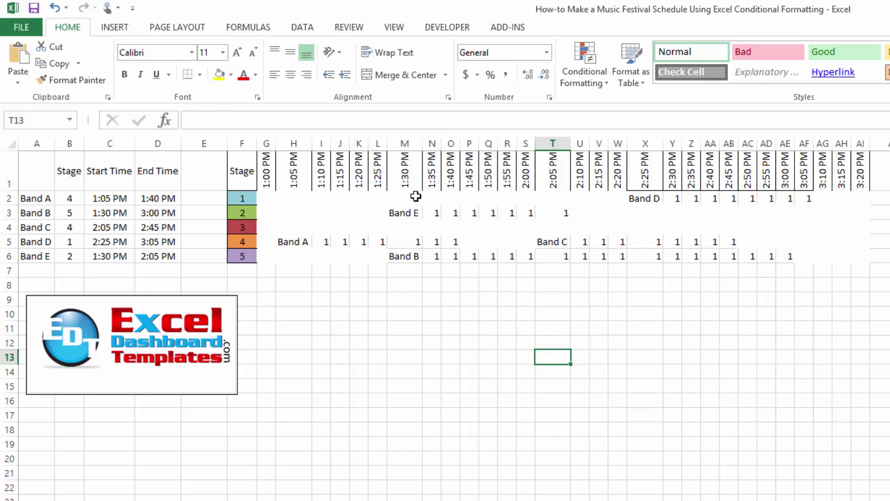
{"action": "left_click_drag", "start_coordinate": [401, 213], "coordinate": [551, 217]}
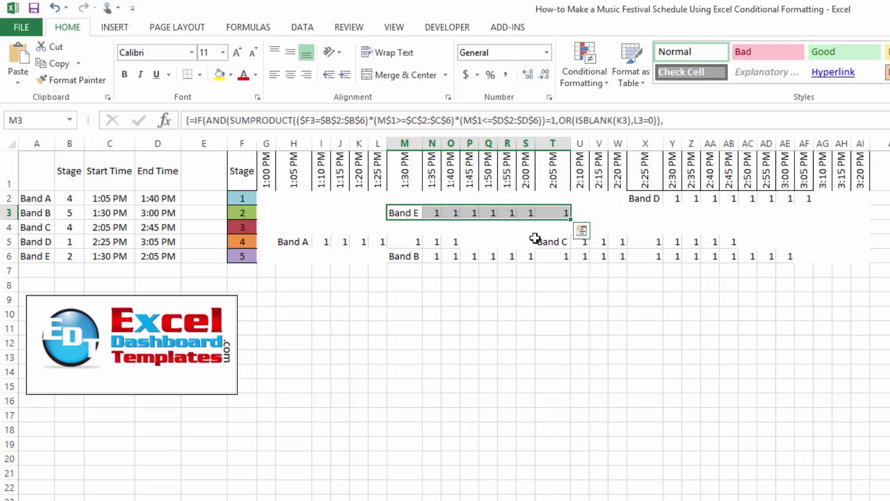
{"action": "left_click_drag", "start_coordinate": [293, 242], "coordinate": [527, 258]}
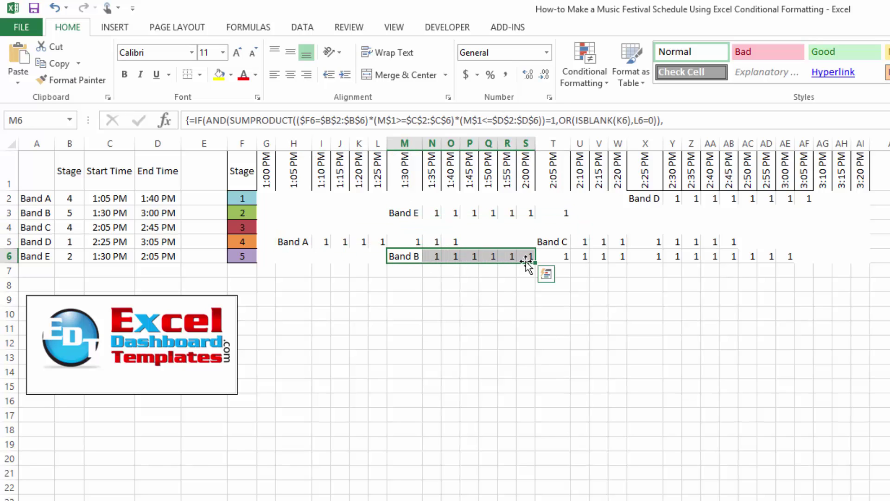
{"action": "left_click", "coordinate": [524, 270]}
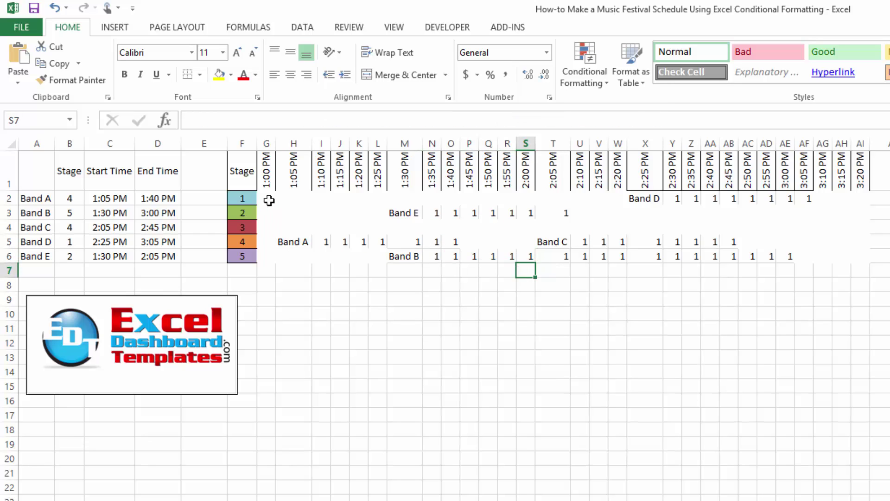
{"action": "left_click_drag", "start_coordinate": [269, 200], "coordinate": [377, 200]}
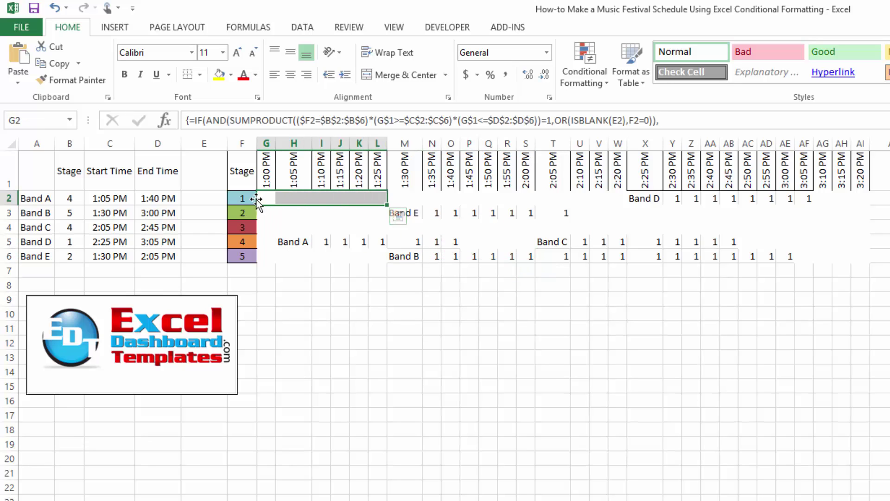
{"action": "left_click", "coordinate": [253, 199]}
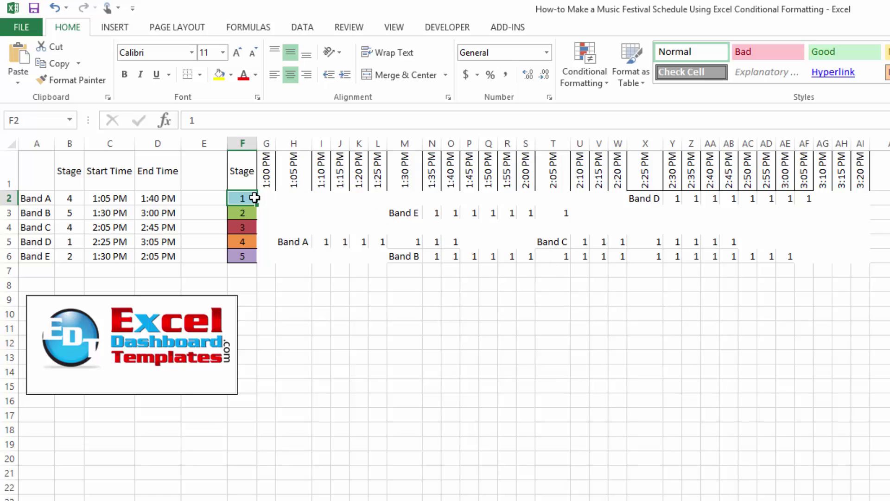
Start a formula-based conditional formatting rule for the stage 1 row G2:AI2 with the formula =istext(g2)
{"action": "left_click_drag", "start_coordinate": [269, 197], "coordinate": [855, 197]}
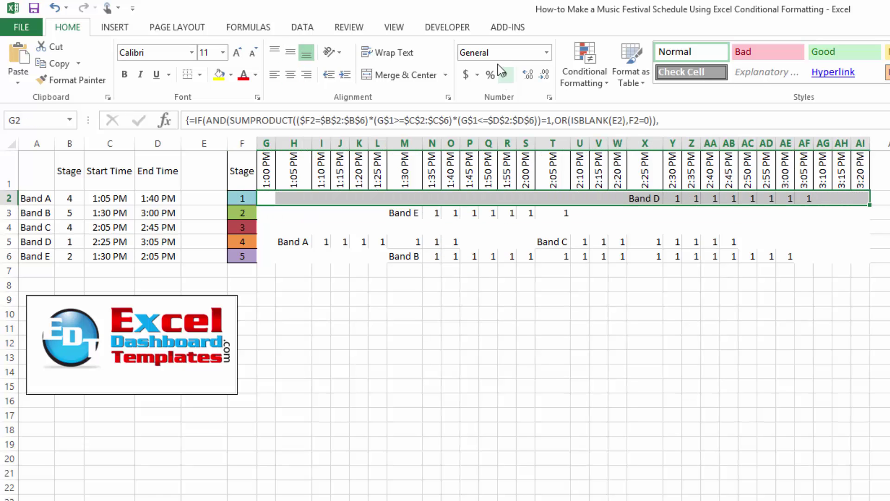
{"action": "left_click", "coordinate": [588, 57]}
{"action": "left_click", "coordinate": [592, 260]}
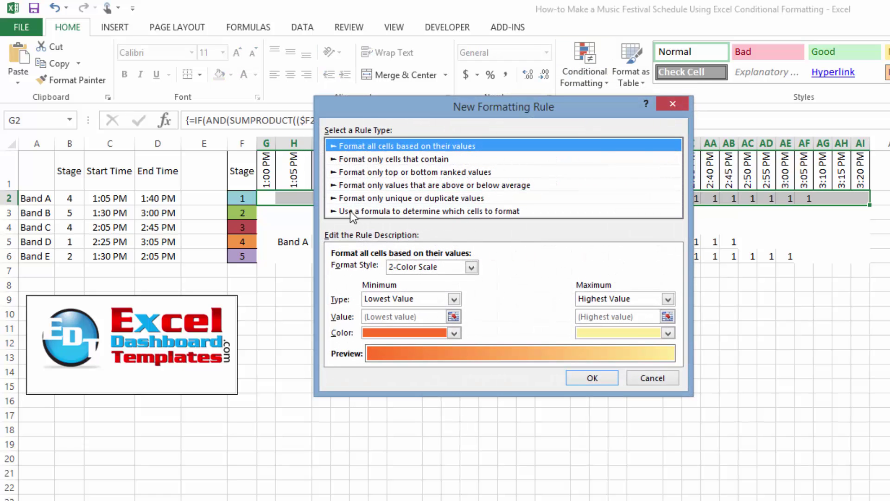
{"action": "left_click", "coordinate": [399, 212]}
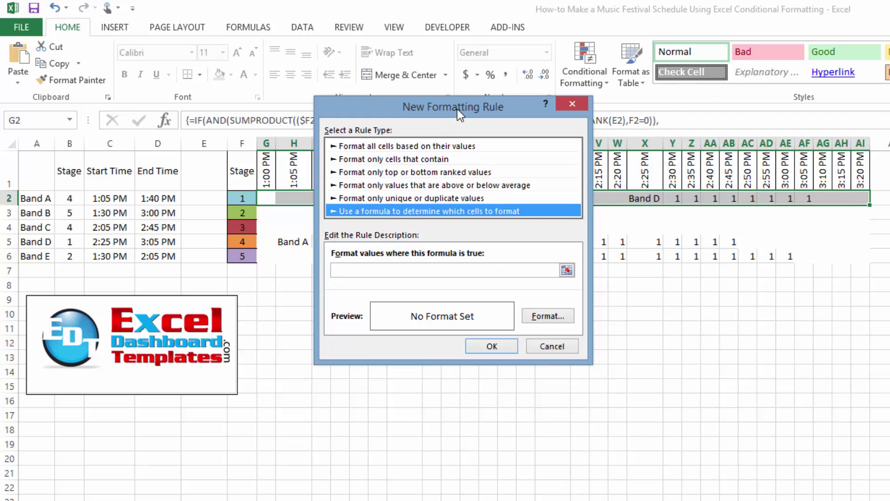
{"action": "left_click_drag", "start_coordinate": [459, 114], "coordinate": [453, 231]}
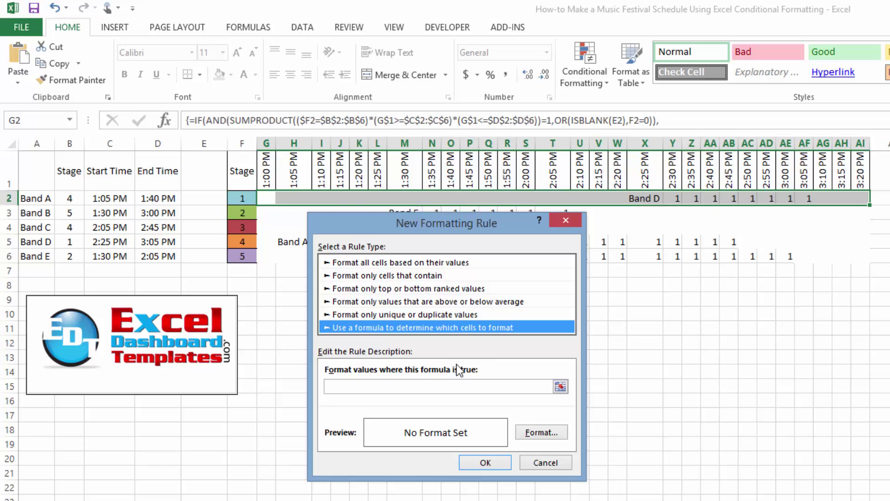
{"action": "left_click", "coordinate": [426, 383]}
{"action": "type", "text": "="}
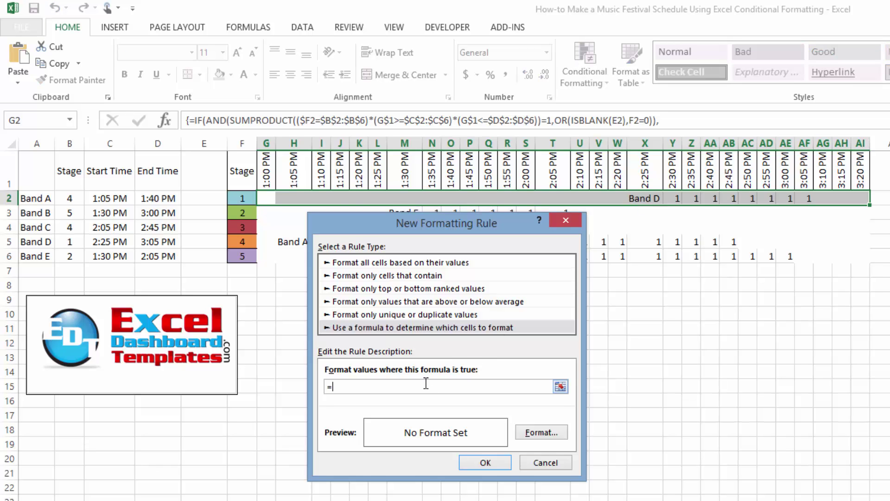
{"action": "type", "text": "g2)"}
Add top, left and bottom borders in the automatic color to the =istext(g2) rule's format
{"action": "left_click", "coordinate": [529, 434]}
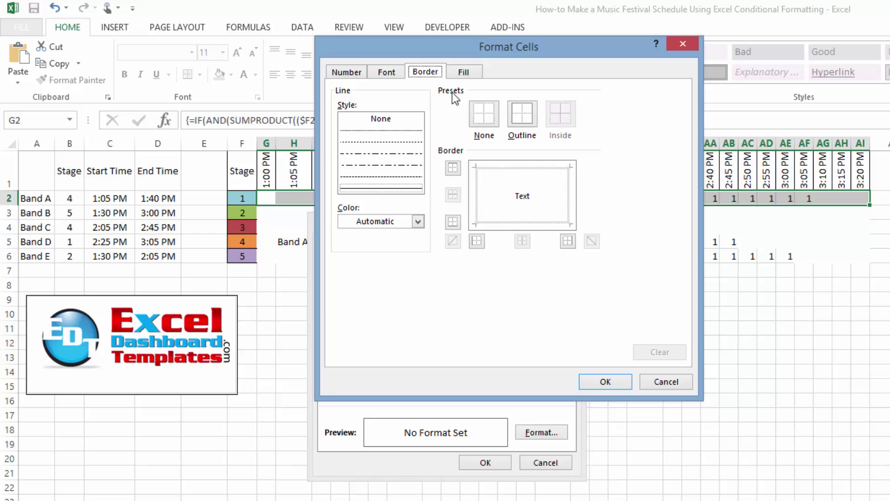
{"action": "left_click", "coordinate": [505, 168]}
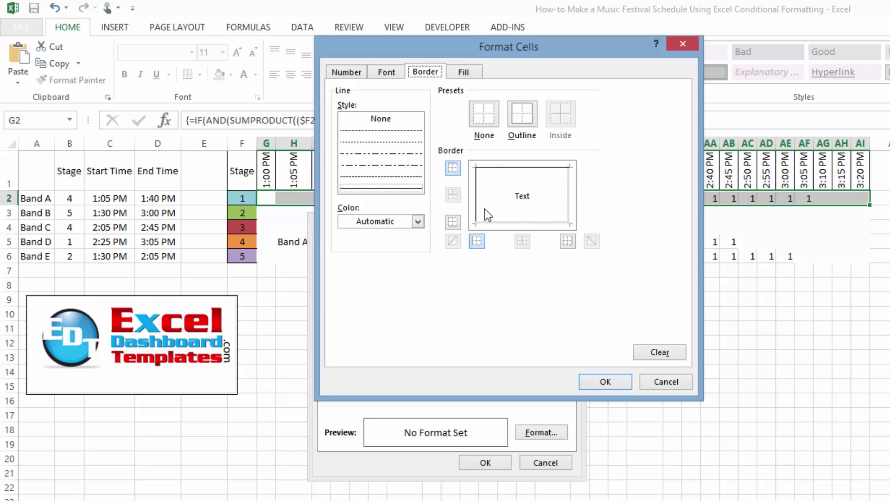
{"action": "left_click", "coordinate": [498, 224]}
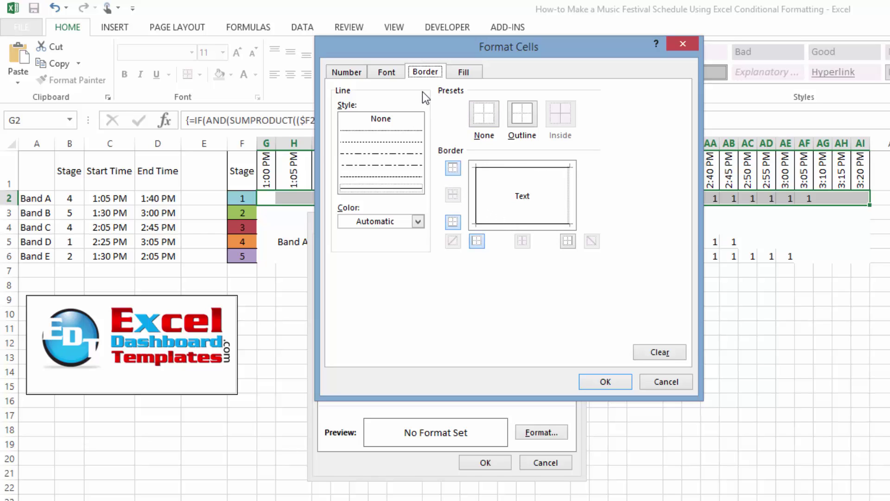
Set the =istext(g2) rule's font color to white and its fill to teal blue, and apply the rule
{"action": "left_click", "coordinate": [392, 77]}
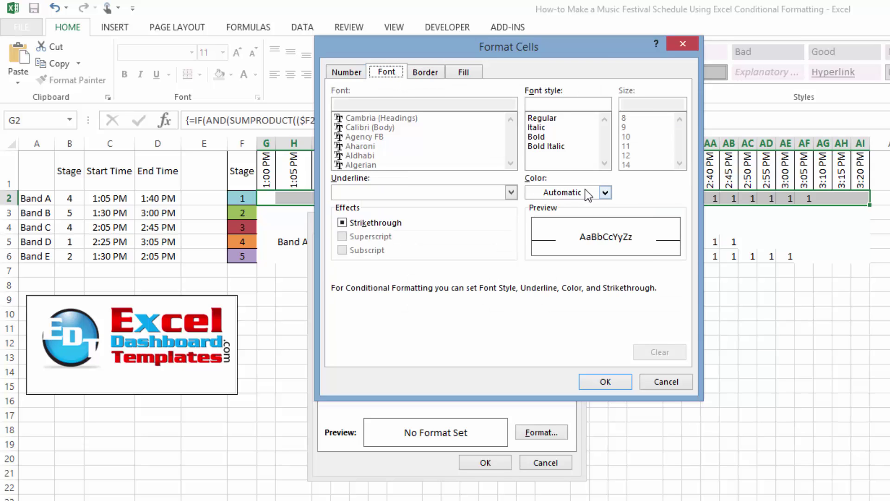
{"action": "left_click", "coordinate": [588, 195]}
{"action": "left_click", "coordinate": [536, 239]}
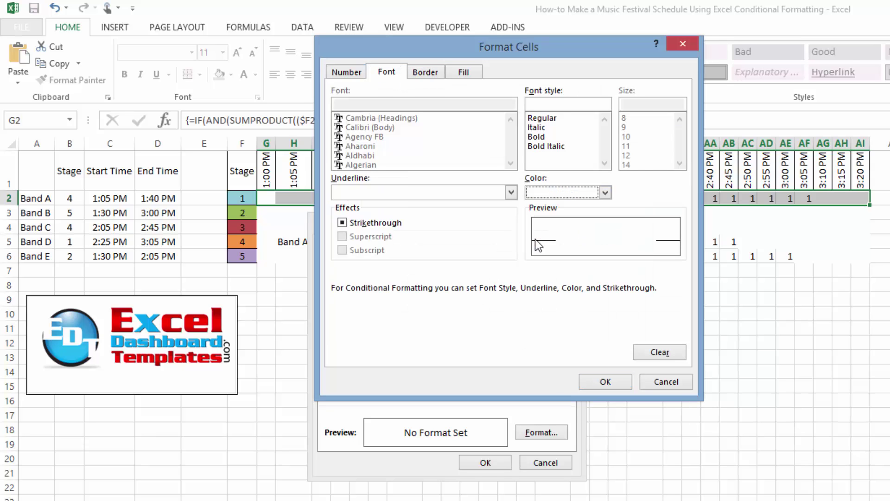
{"action": "left_click", "coordinate": [461, 72]}
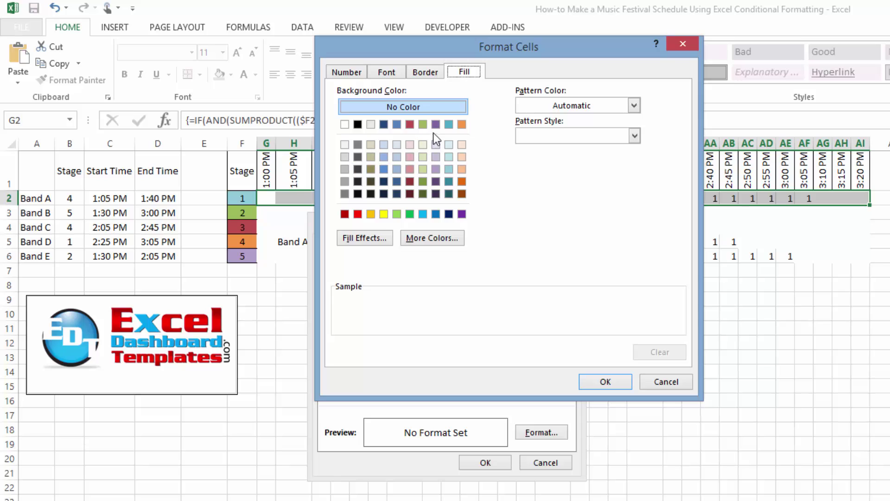
{"action": "left_click", "coordinate": [449, 125]}
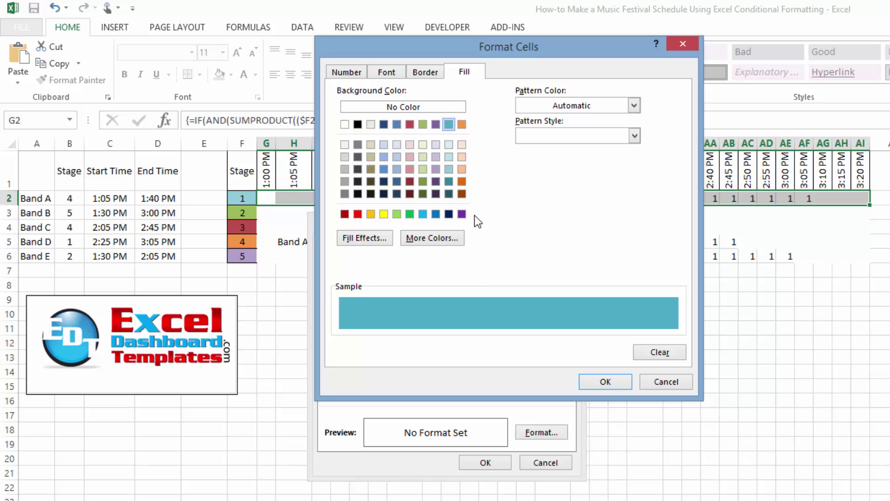
{"action": "left_click", "coordinate": [599, 382]}
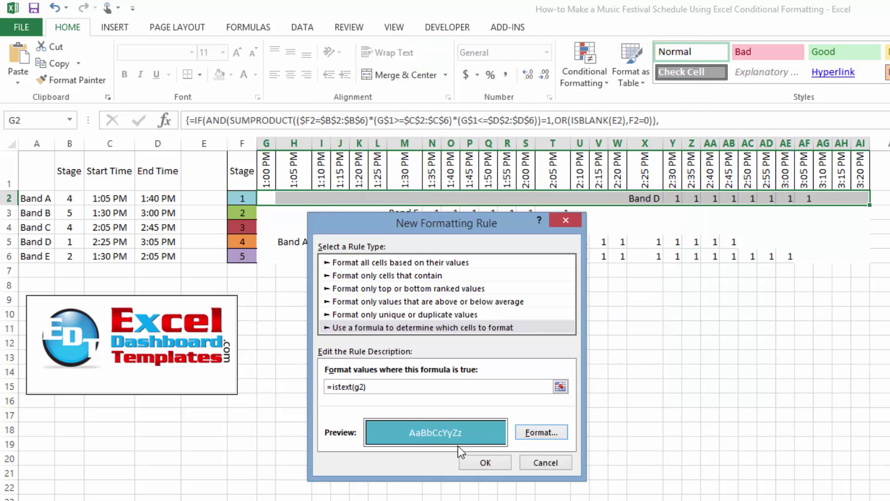
{"action": "left_click", "coordinate": [477, 462]}
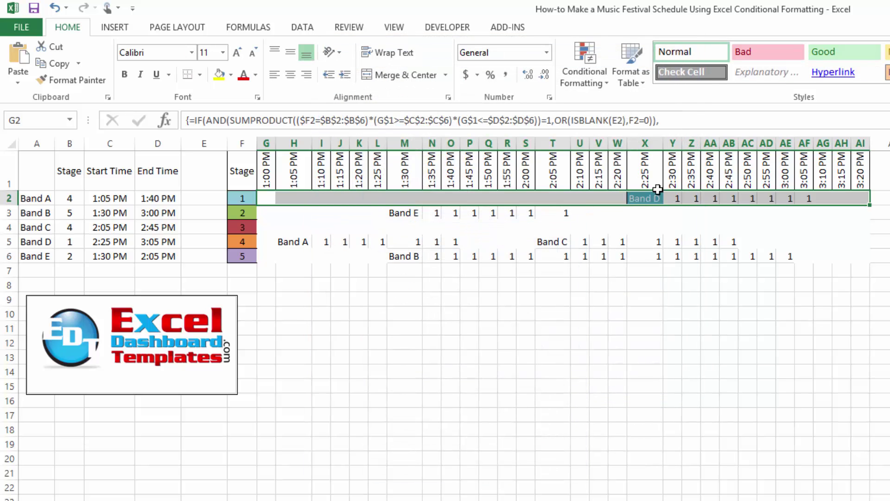
Examine Band D's name cell X2 and the cells that follow it in Y2:AF2
{"action": "left_click", "coordinate": [645, 214]}
{"action": "left_click", "coordinate": [676, 240]}
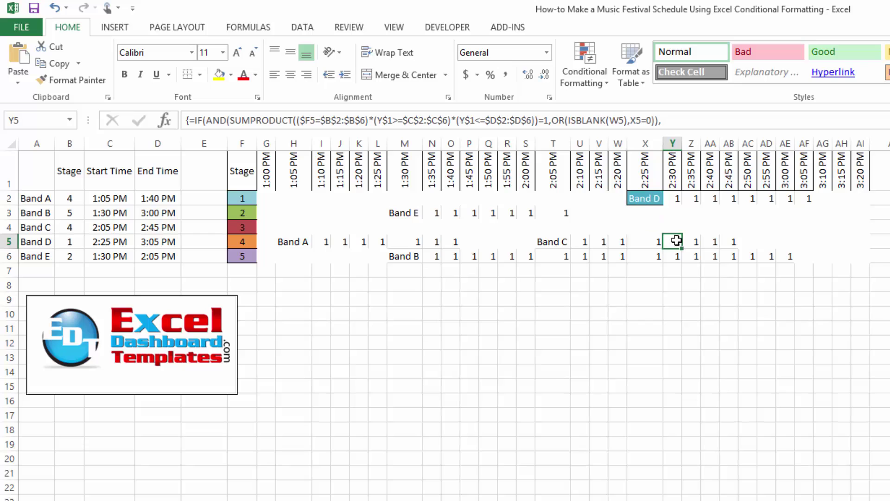
{"action": "left_click", "coordinate": [648, 198]}
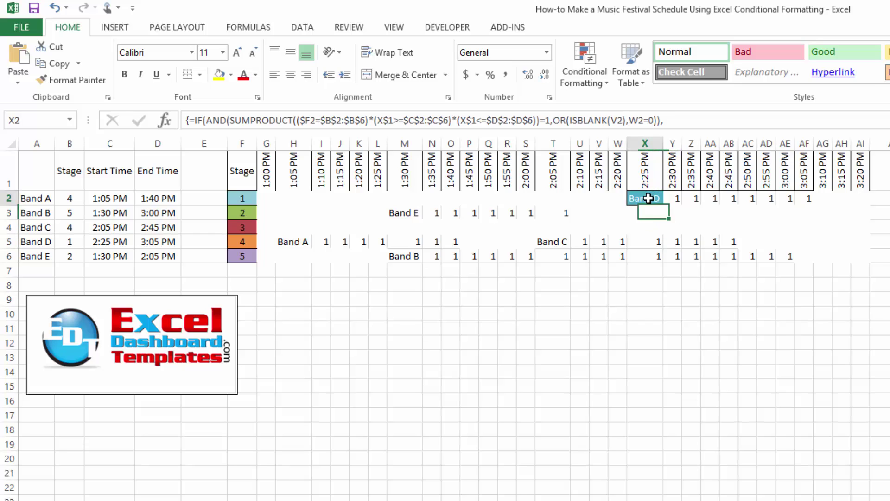
{"action": "left_click", "coordinate": [666, 230]}
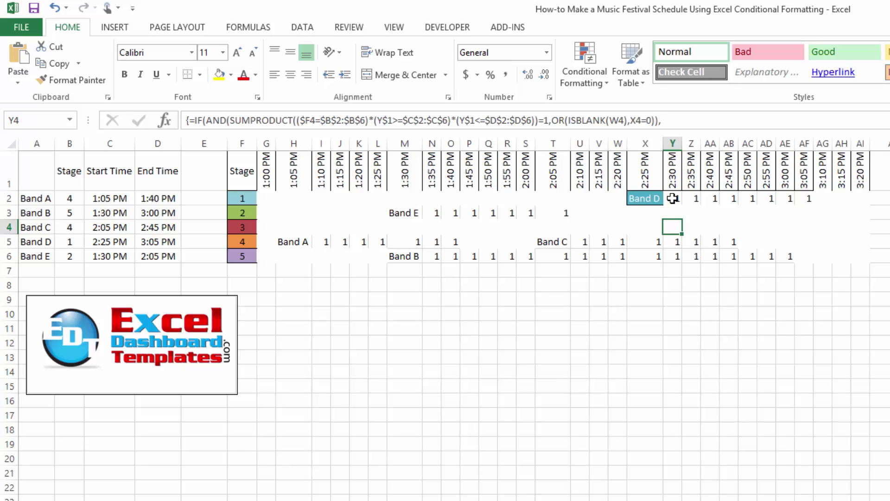
{"action": "left_click_drag", "start_coordinate": [673, 199], "coordinate": [809, 198]}
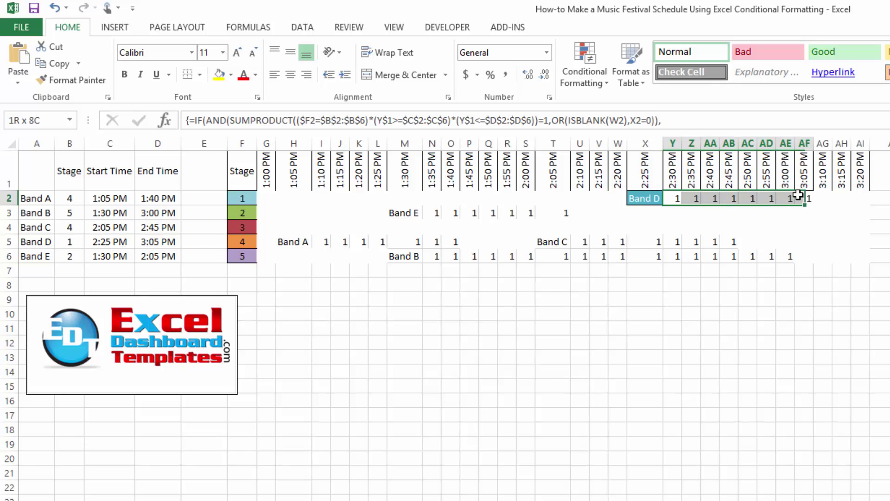
{"action": "left_click", "coordinate": [507, 226]}
Start another formula-based conditional formatting rule for G2:AI2 with the formula =and(g2=1,offset(g2,0,1,1,1)=1)
{"action": "left_click_drag", "start_coordinate": [269, 200], "coordinate": [860, 198]}
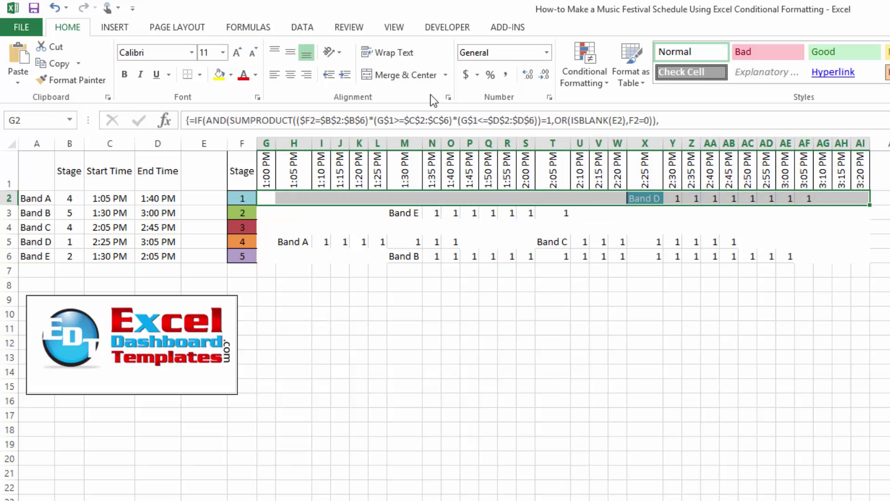
{"action": "left_click", "coordinate": [569, 75]}
{"action": "left_click", "coordinate": [585, 260]}
{"action": "left_click", "coordinate": [387, 371]}
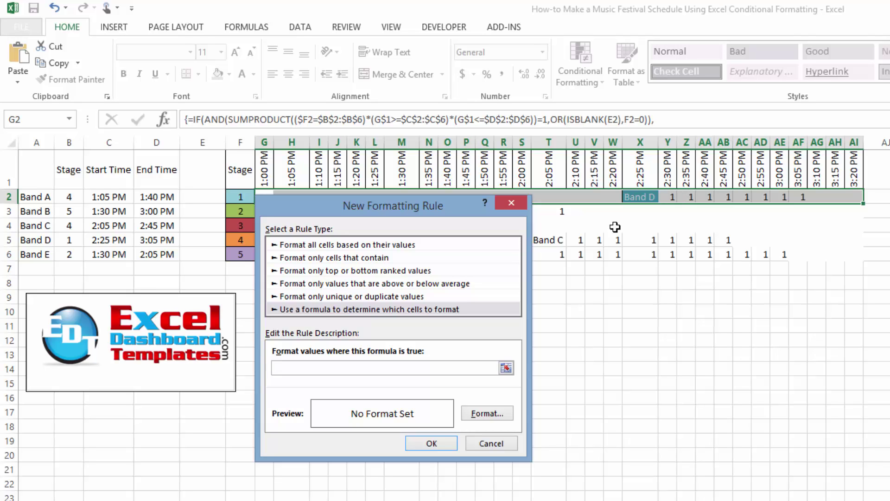
{"action": "type", "text": "=and(g2=1,offset"}
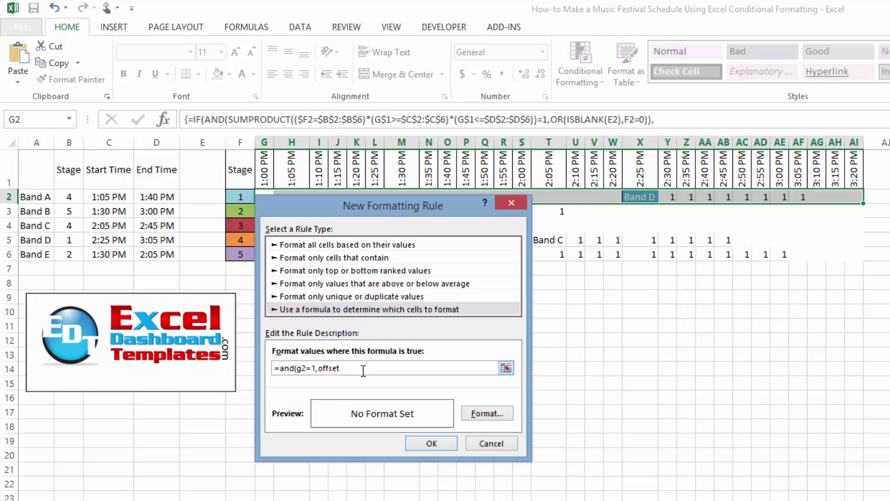
{"action": "type", "text": "(g2,0,1,1,1)=1"}
Add top and bottom borders to the format of the =and(g2=1,offset(g2,0,1,1,1)=1) rule
{"action": "left_click", "coordinate": [473, 412]}
{"action": "left_click", "coordinate": [371, 173]}
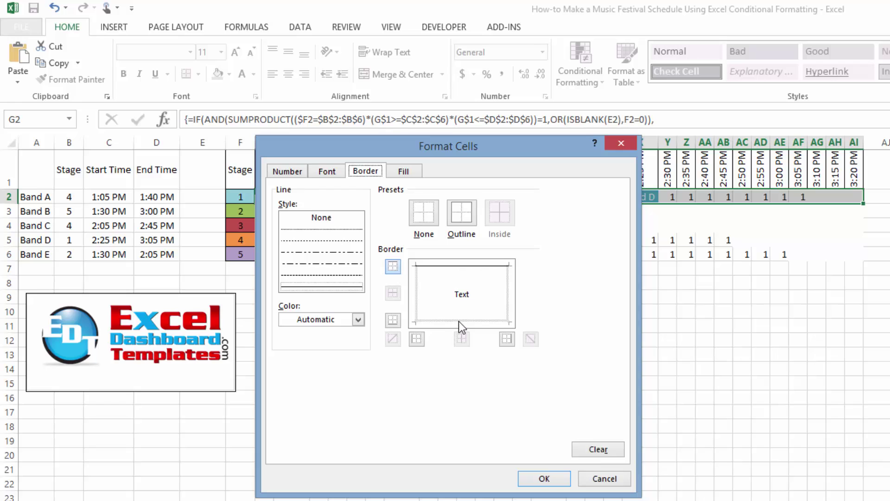
{"action": "left_click", "coordinate": [458, 321]}
Give the =and(g2=1,offset(g2,0,1,1,1)=1) rule a teal blue fill with a matching teal blue font color, and apply the rule
{"action": "left_click", "coordinate": [402, 172]}
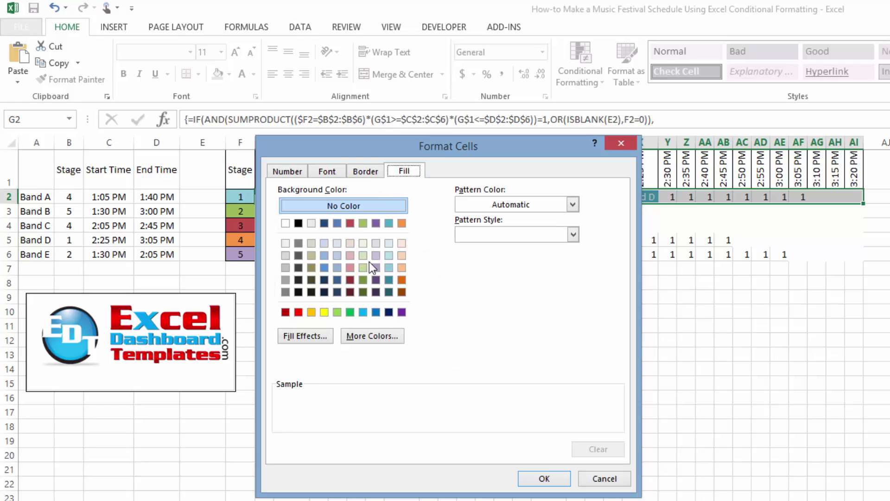
{"action": "left_click", "coordinate": [389, 223]}
{"action": "left_click", "coordinate": [341, 171]}
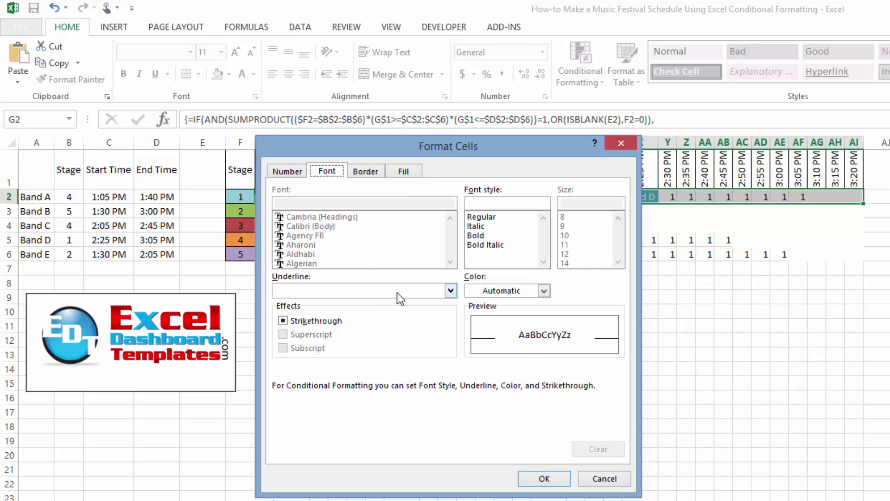
{"action": "left_click", "coordinate": [500, 291]}
{"action": "key", "text": "Escape"}
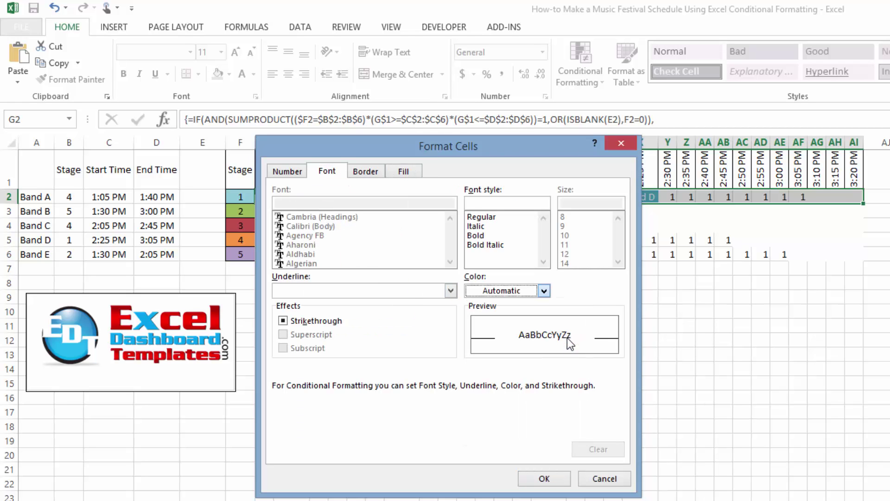
{"action": "left_click", "coordinate": [532, 478]}
{"action": "left_click", "coordinate": [447, 441]}
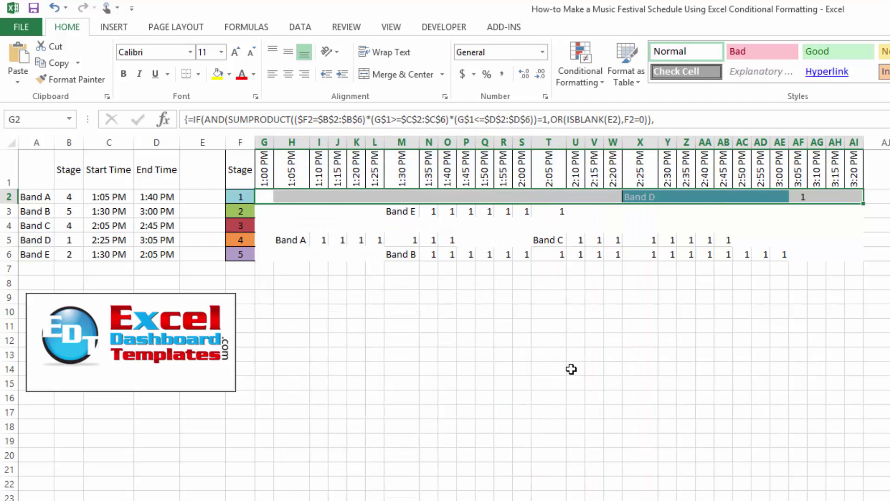
Examine the middle cells of Band D's bar in Y2:AE2 and its last cell AF2
{"action": "left_click", "coordinate": [601, 343]}
{"action": "left_click_drag", "start_coordinate": [674, 199], "coordinate": [783, 196]}
{"action": "left_click", "coordinate": [686, 225]}
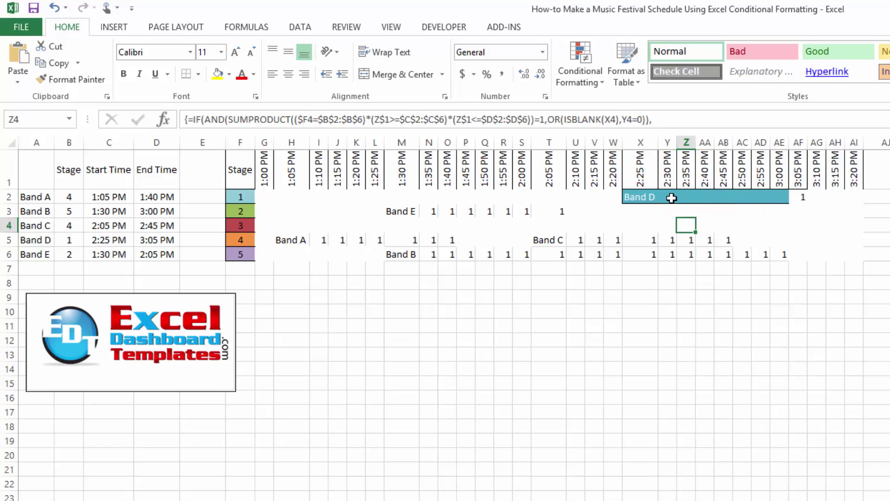
{"action": "left_click_drag", "start_coordinate": [672, 198], "coordinate": [784, 196]}
{"action": "left_click", "coordinate": [783, 213]}
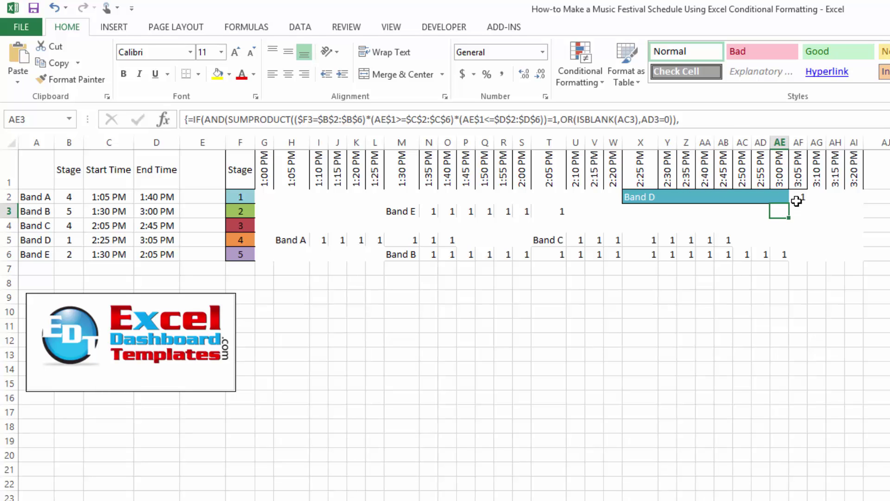
{"action": "left_click", "coordinate": [799, 198]}
{"action": "left_click", "coordinate": [820, 194]}
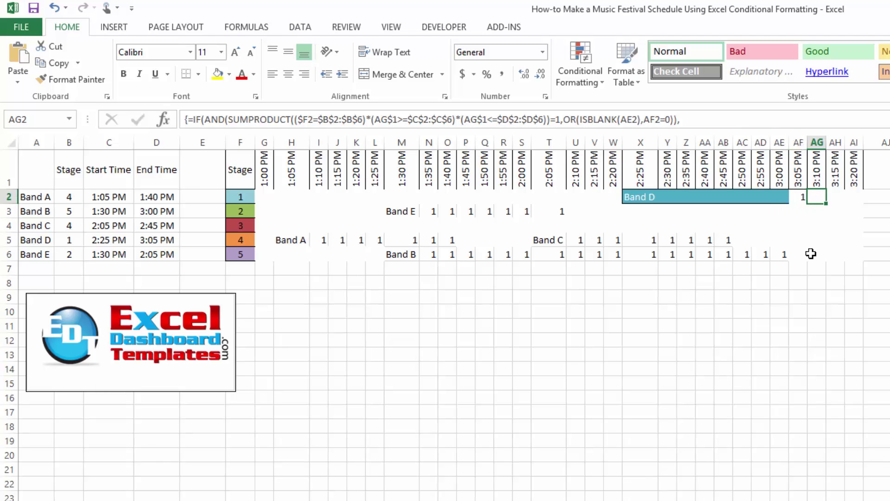
{"action": "left_click", "coordinate": [798, 198]}
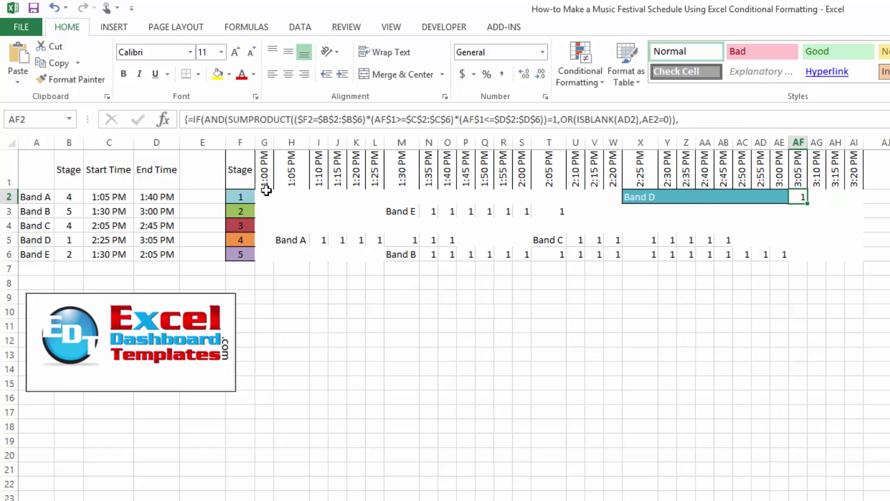
Start another formula-based conditional formatting rule for G2:AI2 with the formula =and(g2=1,offset(g2,0,1,1,1)=0)
{"action": "left_click_drag", "start_coordinate": [265, 192], "coordinate": [856, 194]}
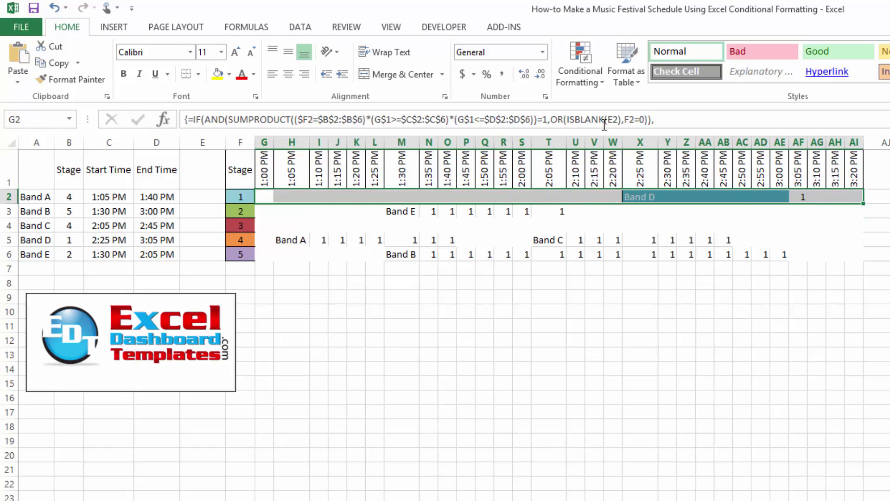
{"action": "left_click", "coordinate": [566, 81]}
{"action": "left_click", "coordinate": [587, 256]}
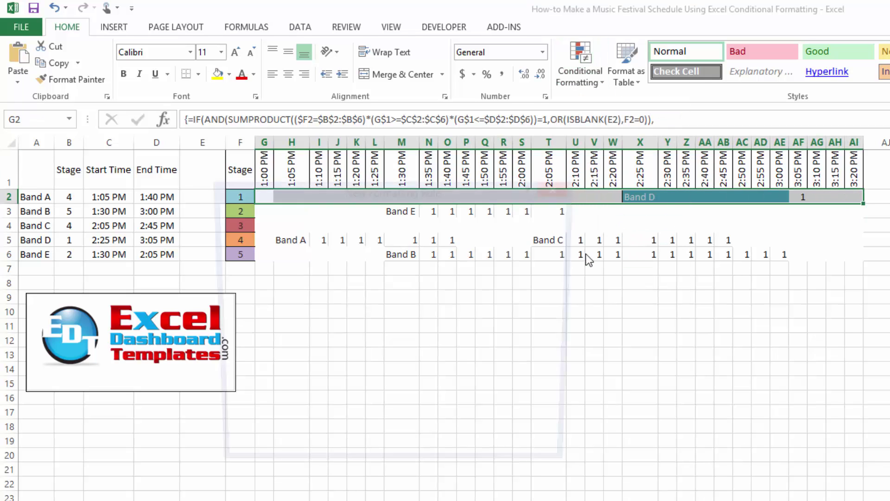
{"action": "left_click", "coordinate": [397, 294]}
{"action": "left_click_drag", "start_coordinate": [415, 185], "coordinate": [486, 140]}
{"action": "left_click", "coordinate": [409, 309]}
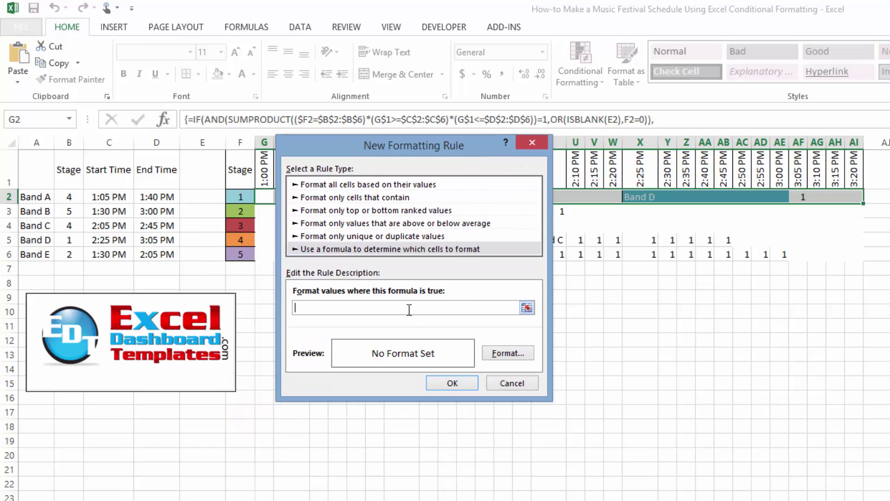
{"action": "type", "text": "=and(g2=1,offset("}
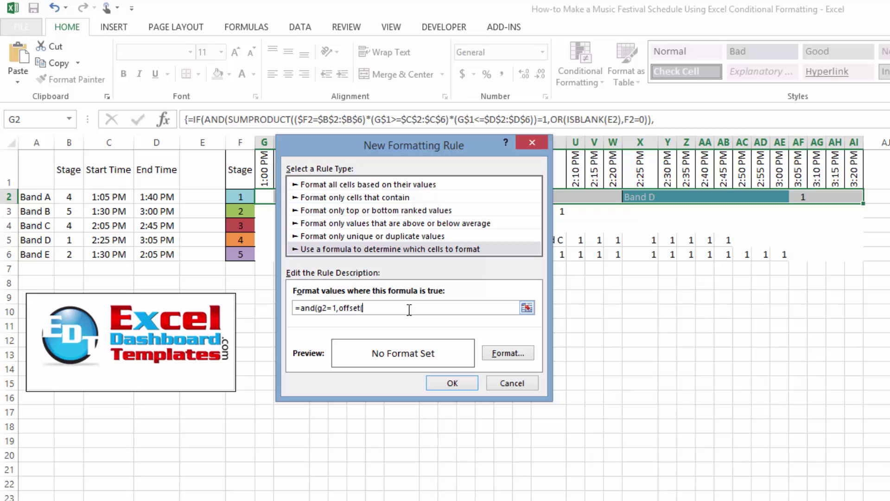
{"action": "type", "text": "g2,0,1,1,1)=0)"}
Give the =and(g2=1,offset(g2,0,1,1,1)=0) rule a teal blue fill and top, right and bottom borders
{"action": "left_click", "coordinate": [512, 353]}
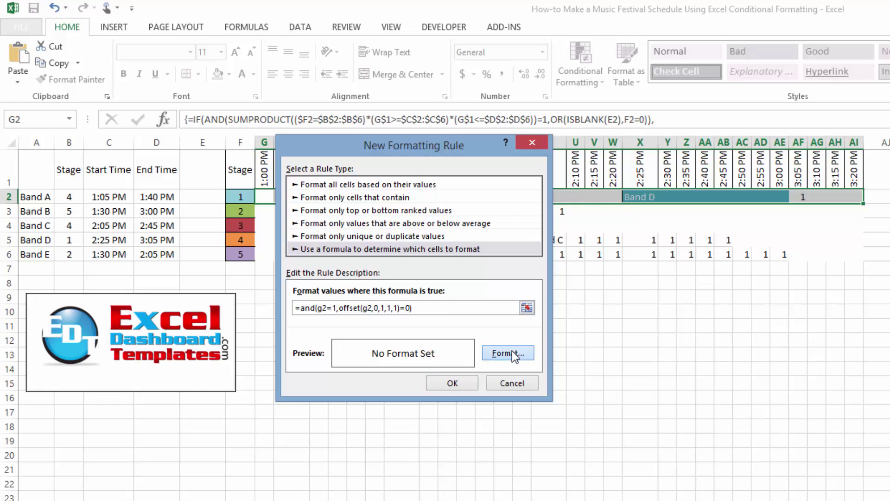
{"action": "left_click", "coordinate": [349, 159]}
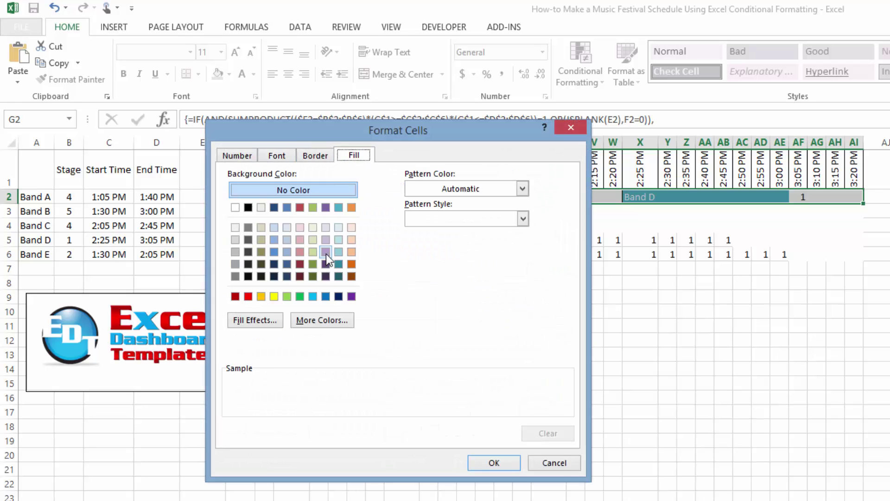
{"action": "left_click", "coordinate": [343, 209]}
{"action": "left_click", "coordinate": [316, 155]}
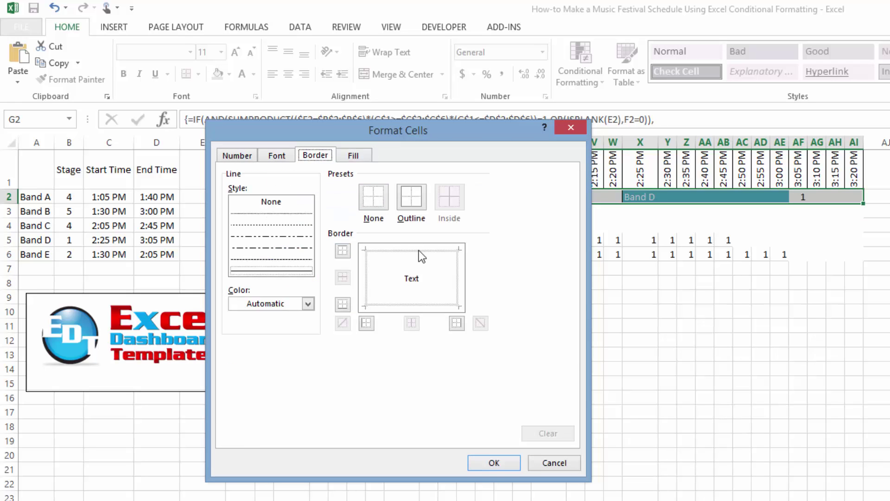
{"action": "left_click", "coordinate": [418, 251]}
{"action": "left_click", "coordinate": [457, 271]}
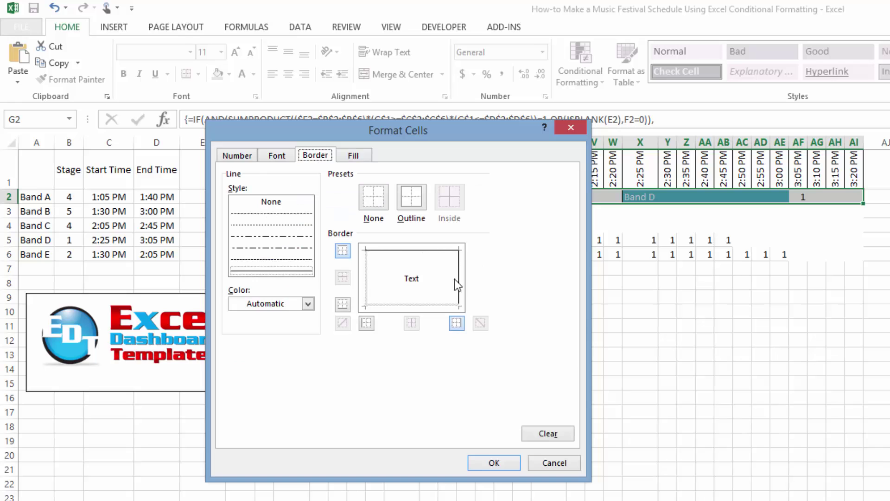
{"action": "left_click", "coordinate": [435, 304]}
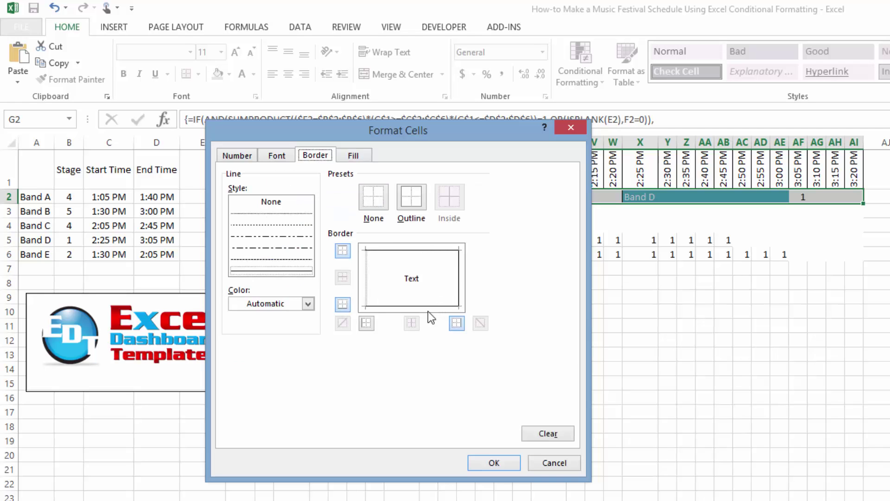
Set the =and(g2=1,offset(g2,0,1,1,1)=0) rule's font color to the fill's teal blue and apply the rule
{"action": "left_click", "coordinate": [277, 155]}
{"action": "left_click", "coordinate": [463, 275]}
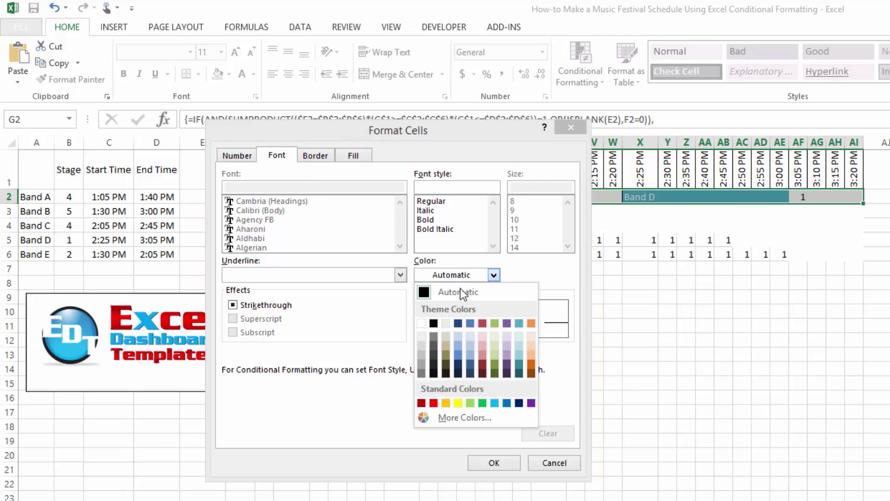
{"action": "left_click", "coordinate": [495, 323]}
{"action": "left_click", "coordinate": [509, 461]}
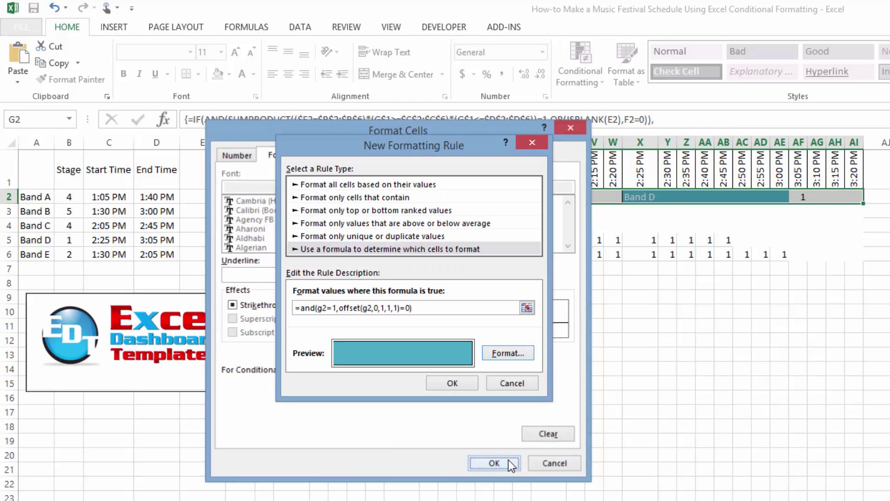
{"action": "left_click", "coordinate": [465, 382]}
{"action": "left_click", "coordinate": [778, 269]}
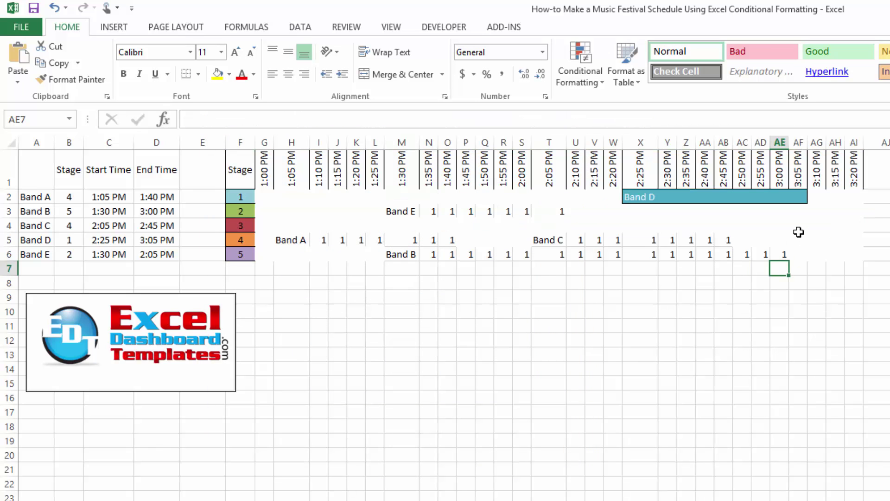
{"action": "left_click", "coordinate": [795, 242]}
{"action": "left_click_drag", "start_coordinate": [634, 193], "coordinate": [794, 198]}
{"action": "left_click", "coordinate": [801, 287]}
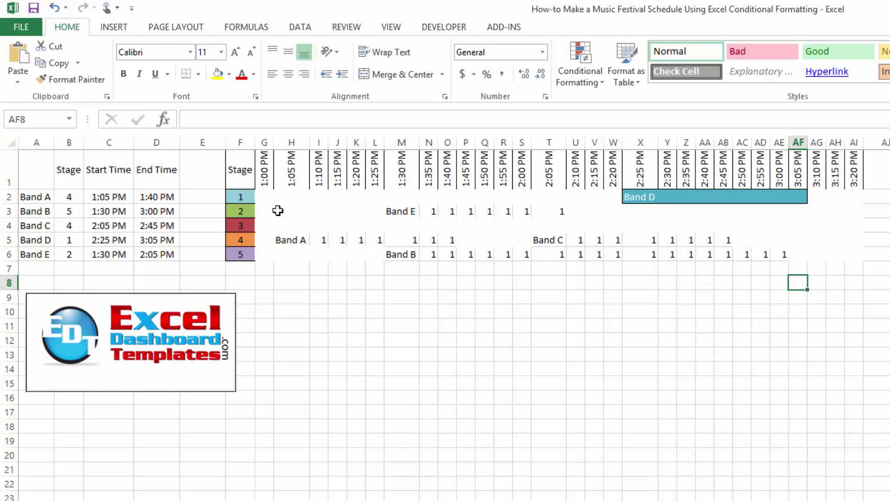
Start a formula-based conditional formatting rule for Stage 2's cells G3:AI3 with the formula =istext(g3)
{"action": "left_click_drag", "start_coordinate": [272, 210], "coordinate": [856, 207]}
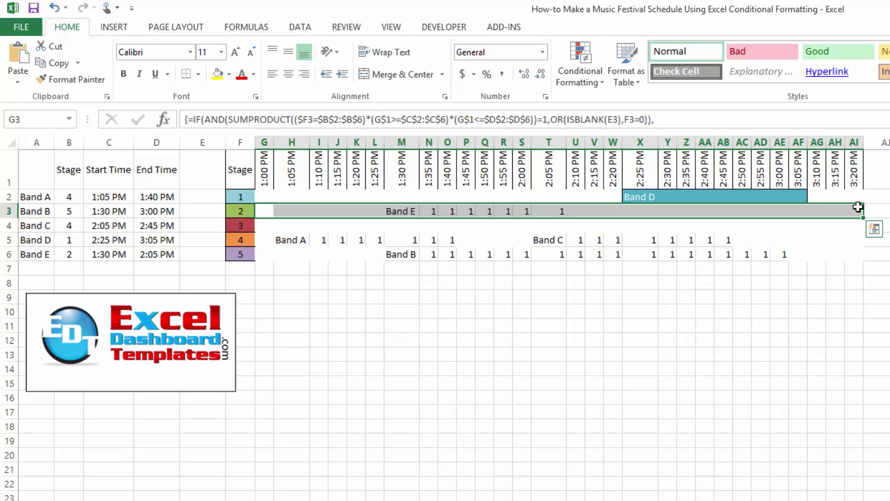
{"action": "left_click", "coordinate": [592, 71]}
{"action": "left_click", "coordinate": [414, 237]}
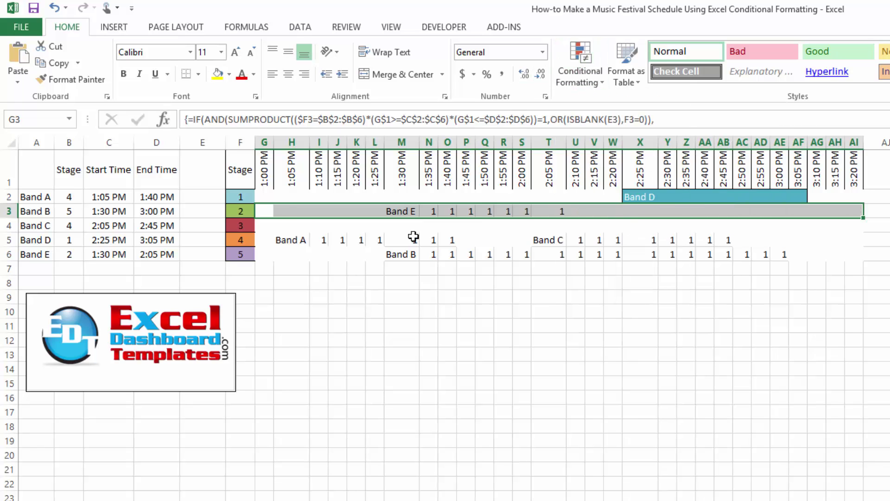
{"action": "left_click", "coordinate": [581, 74]}
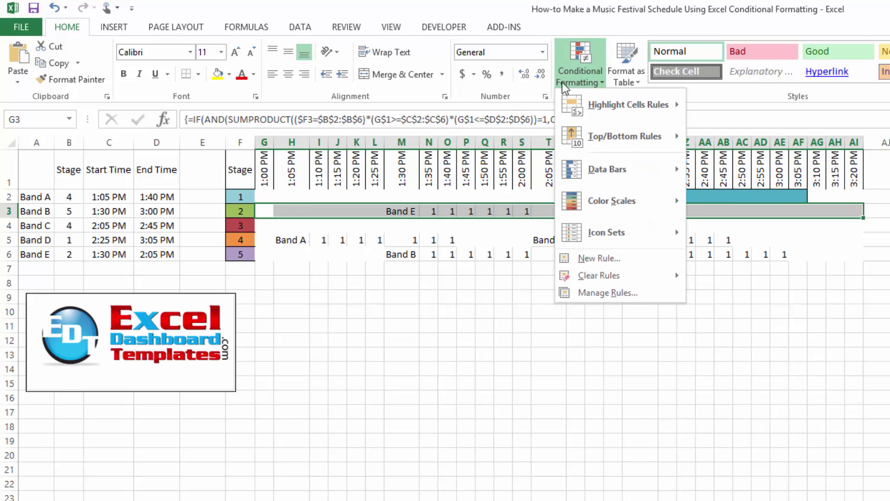
{"action": "left_click", "coordinate": [594, 259]}
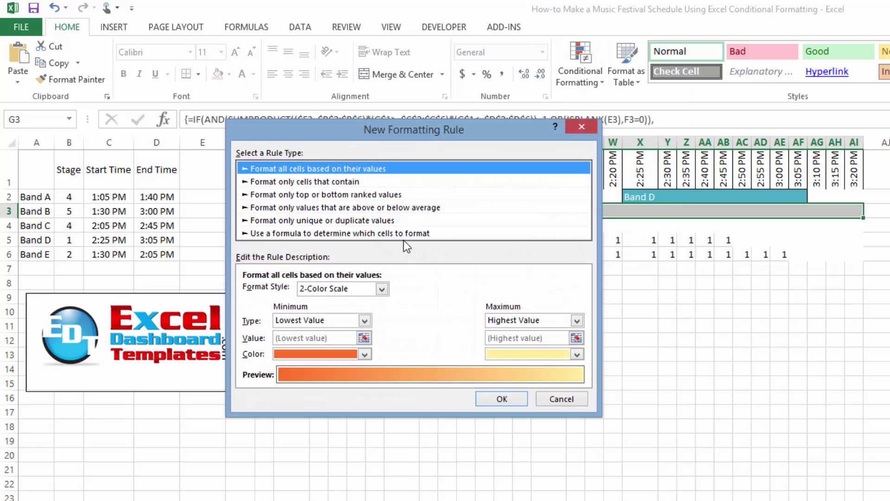
{"action": "left_click", "coordinate": [403, 236]}
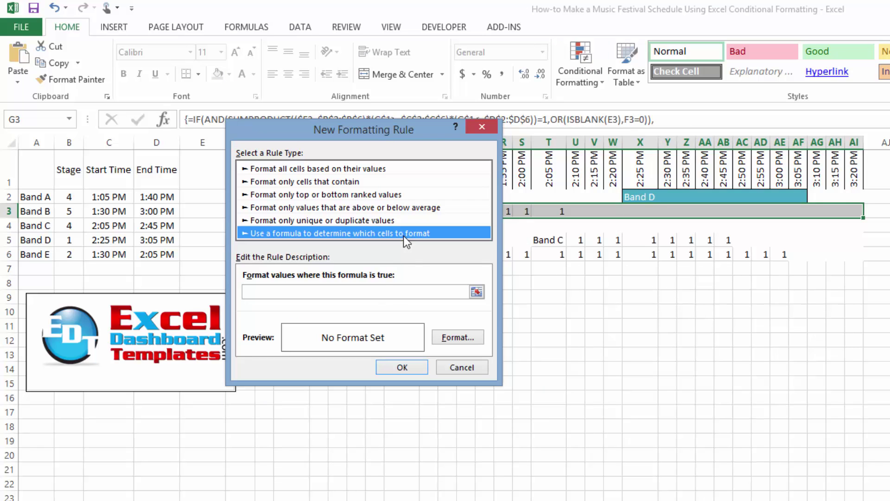
{"action": "left_click", "coordinate": [384, 292]}
{"action": "type", "text": "="}
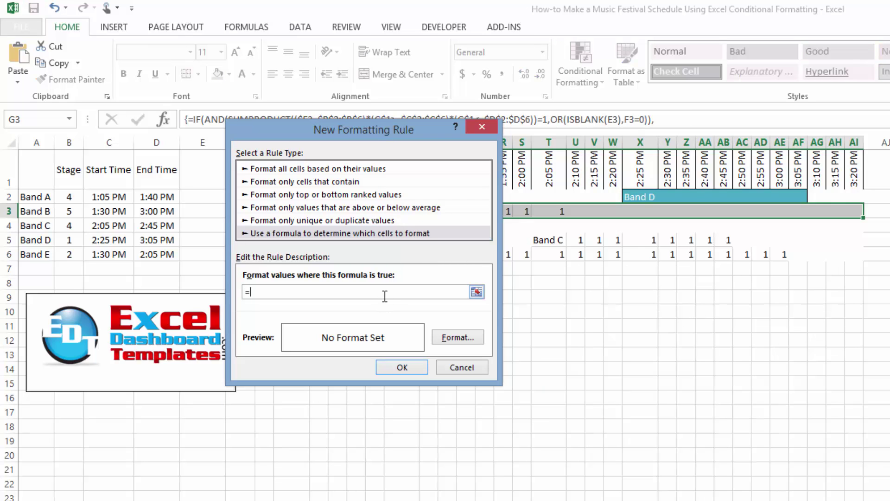
{"action": "type", "text": "istext(g3)"}
Give the =istext(g3) rule a green fill and top, left and bottom borders in the automatic color
{"action": "left_click", "coordinate": [452, 337]}
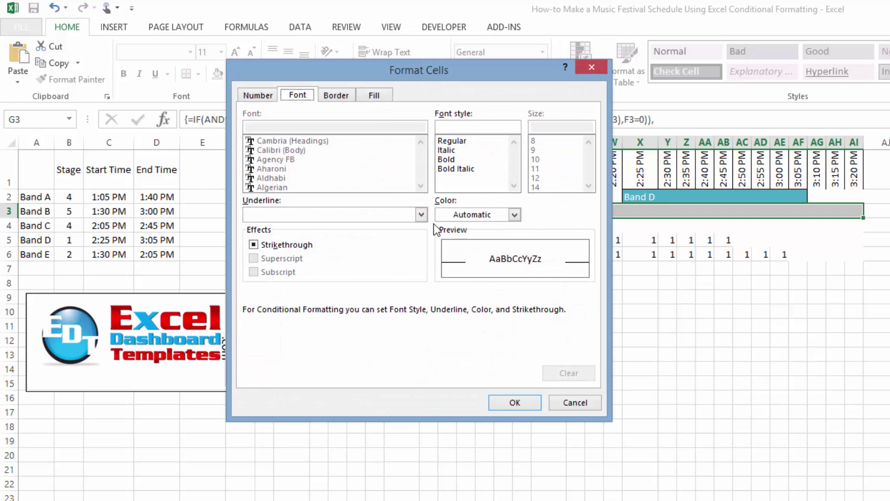
{"action": "left_click", "coordinate": [374, 96]}
{"action": "left_click", "coordinate": [334, 147]}
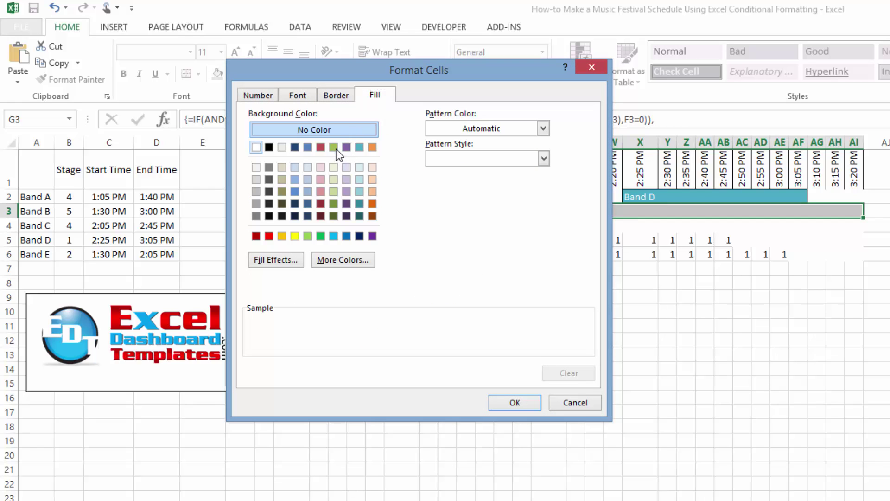
{"action": "left_click", "coordinate": [336, 96]}
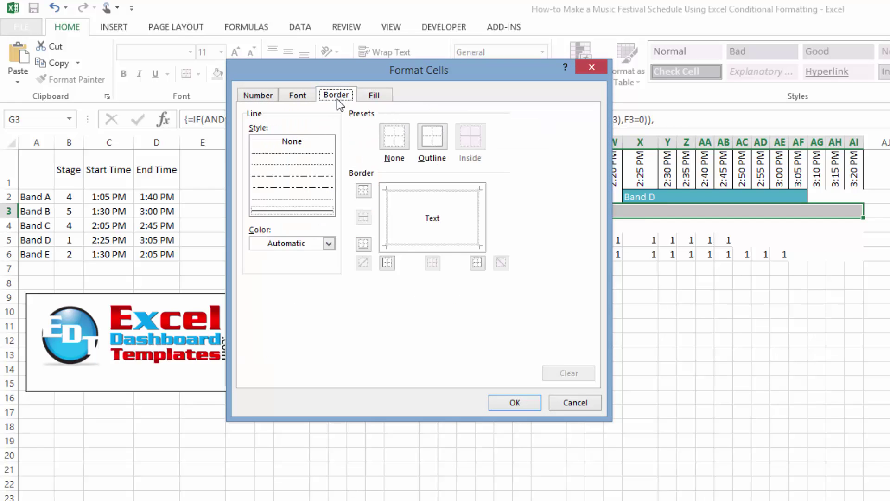
{"action": "left_click", "coordinate": [417, 192]}
{"action": "left_click", "coordinate": [390, 205]}
{"action": "left_click", "coordinate": [404, 242]}
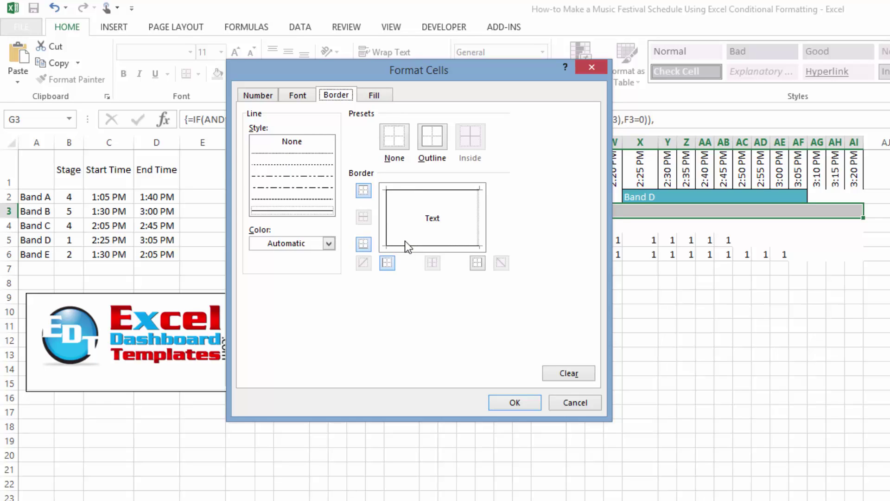
Set the =istext(g3) rule's font color to white, review its fill and borders, and accept the format
{"action": "left_click", "coordinate": [297, 96]}
{"action": "left_click", "coordinate": [464, 214]}
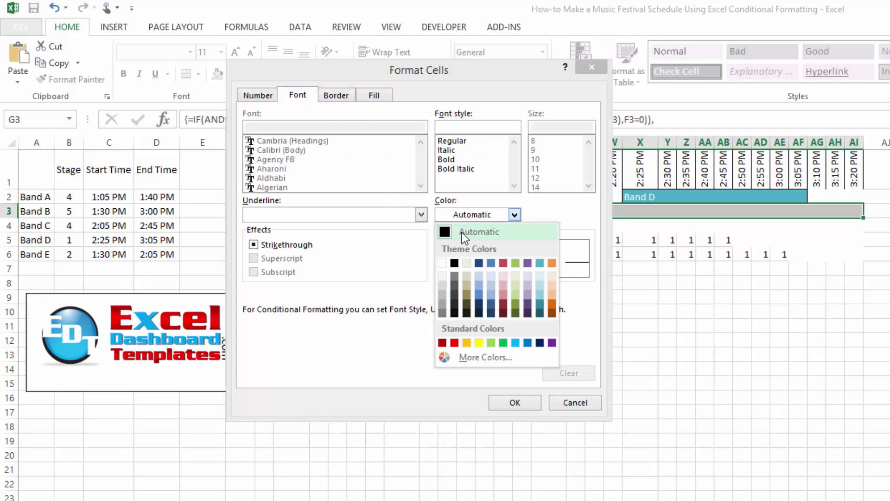
{"action": "left_click", "coordinate": [447, 257]}
{"action": "left_click", "coordinate": [378, 95]}
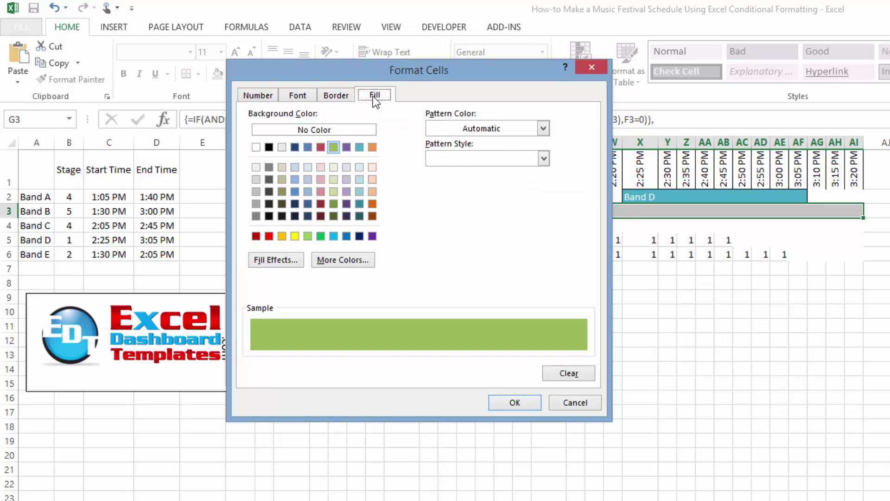
{"action": "left_click", "coordinate": [344, 97]}
{"action": "left_click", "coordinate": [514, 402]}
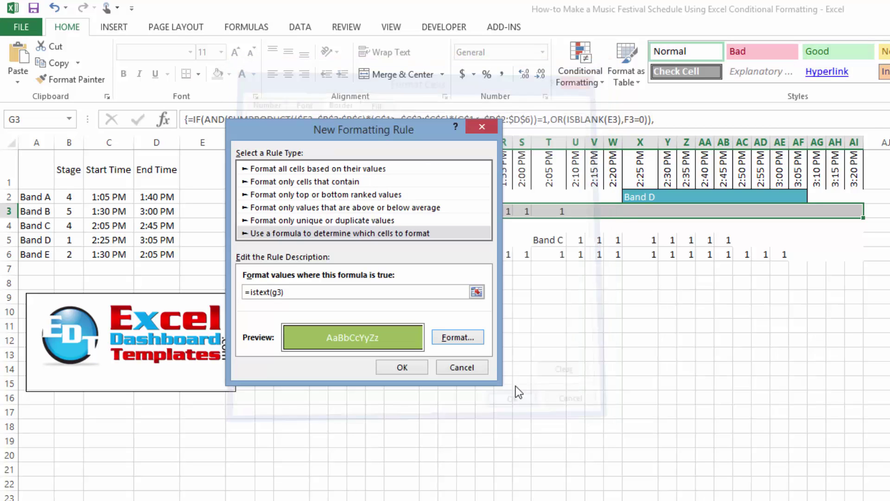
Apply the =istext(g3) formatting rule to Stage 2's cells and check Band E's starting cell
{"action": "left_click", "coordinate": [414, 368]}
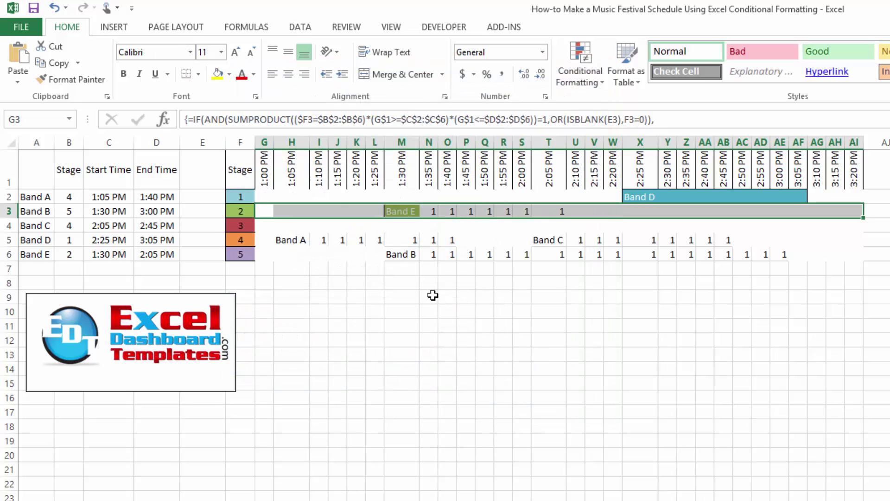
{"action": "left_click", "coordinate": [403, 215]}
{"action": "left_click", "coordinate": [475, 288]}
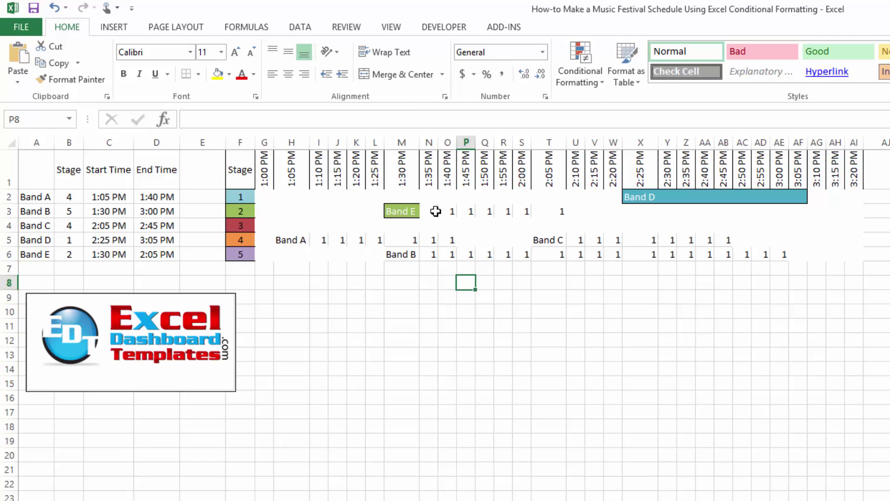
Start a second formula-based conditional formatting rule for Stage 2's cells G3:AI3 with the formula =and(g3=1,offset(g3,0,1,1,1))
{"action": "left_click_drag", "start_coordinate": [265, 211], "coordinate": [853, 214]}
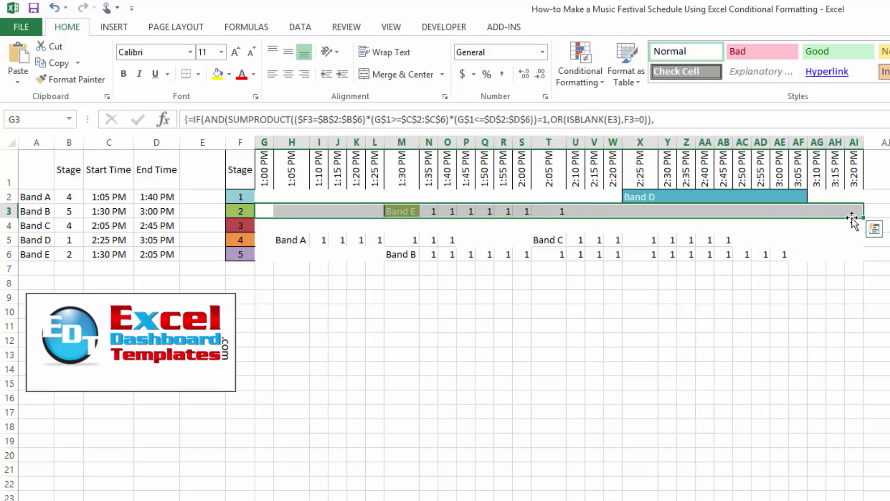
{"action": "left_click", "coordinate": [580, 72]}
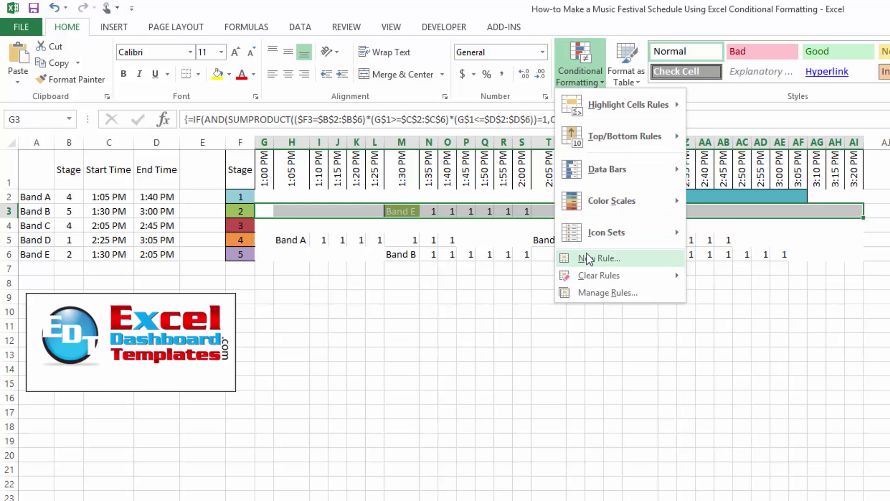
{"action": "left_click", "coordinate": [592, 258]}
{"action": "left_click", "coordinate": [308, 218]}
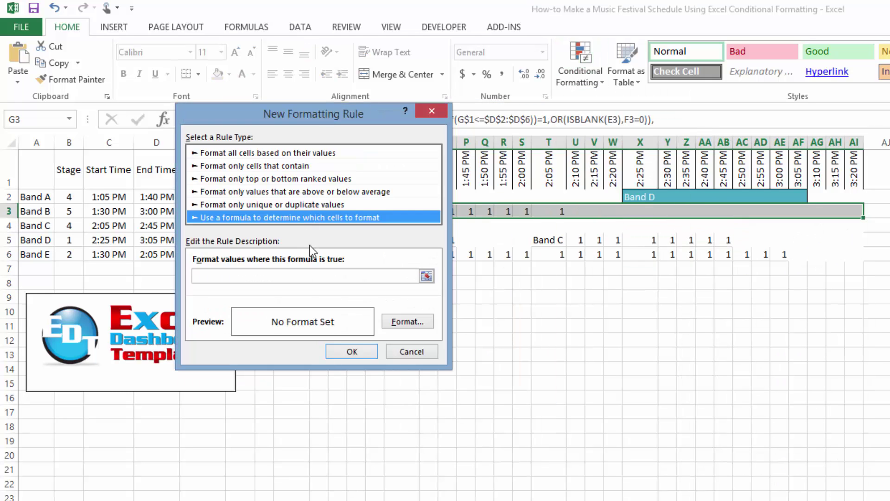
{"action": "left_click", "coordinate": [322, 274]}
{"action": "type", "text": "="}
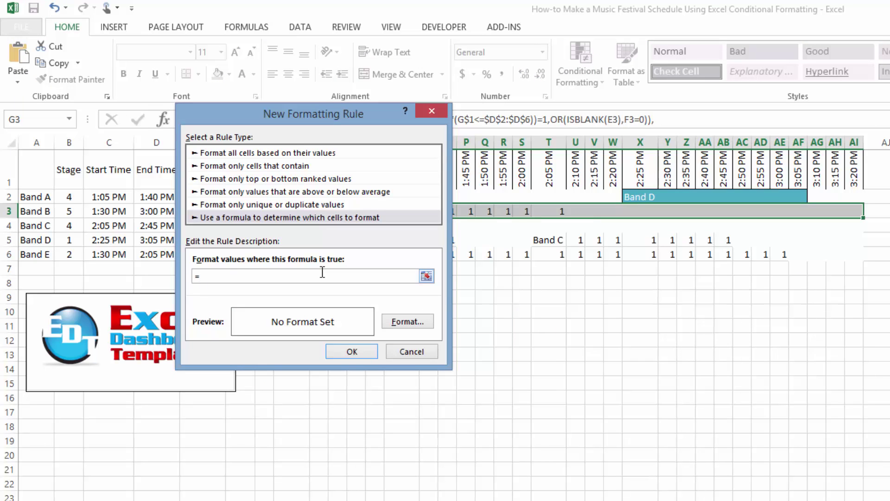
{"action": "type", "text": "g"}
{"action": "key", "text": "BackSpace"}
{"action": "type", "text": "and(g3="}
{"action": "type", "text": "1,offset(g3,0,1"}
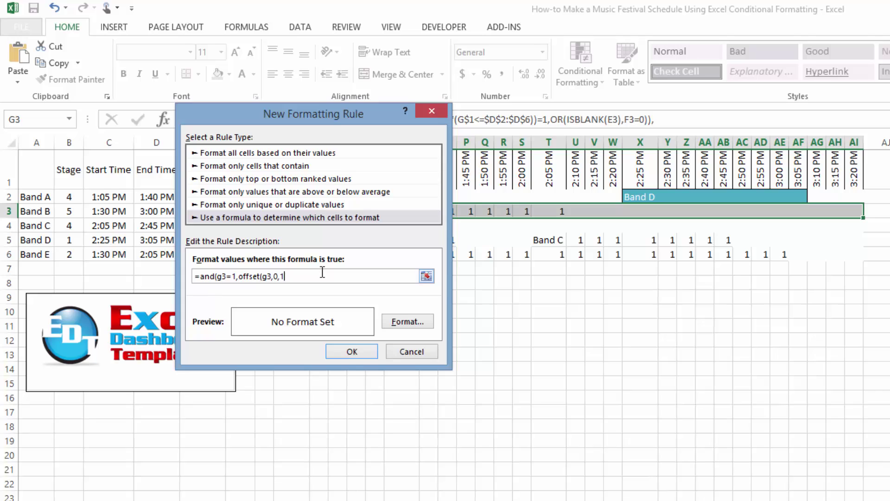
{"action": "type", "text": ",1,1))"}
Give the new Stage 2 rule a green fill with top and bottom borders in the automatic color
{"action": "left_click", "coordinate": [398, 320]}
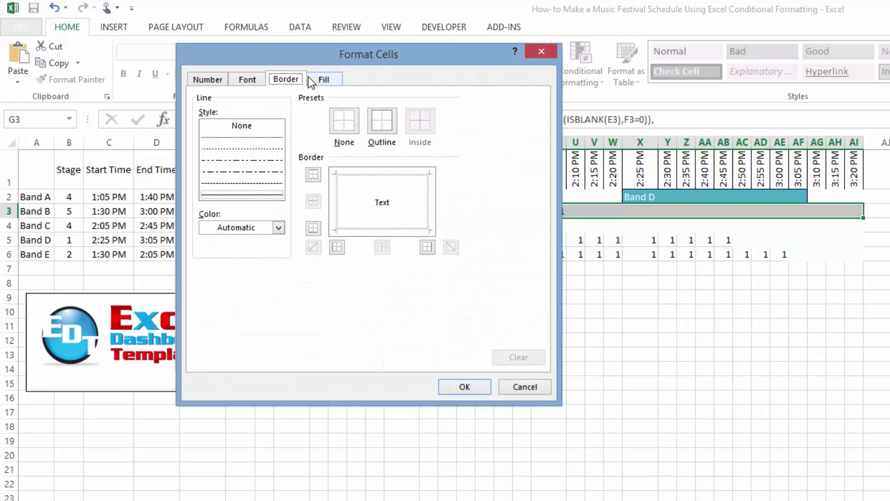
{"action": "left_click", "coordinate": [311, 80]}
{"action": "left_click", "coordinate": [276, 130]}
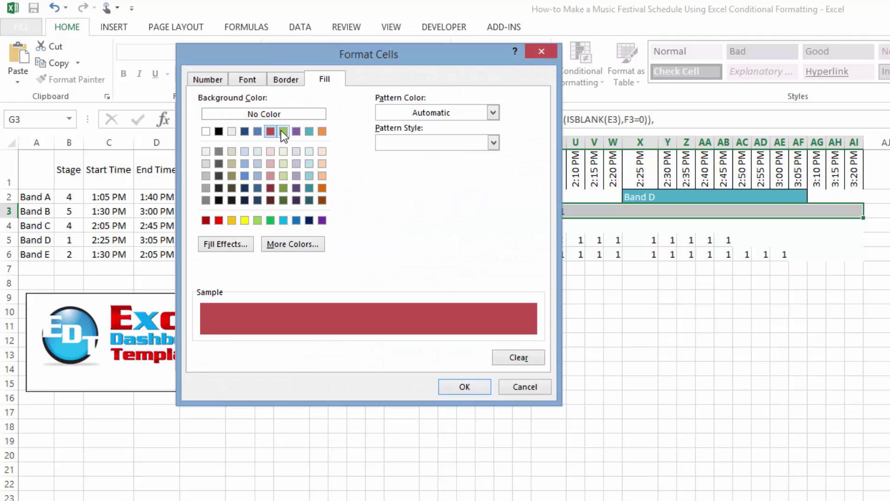
{"action": "left_click", "coordinate": [282, 131]}
{"action": "left_click", "coordinate": [283, 79]}
{"action": "left_click", "coordinate": [344, 172]}
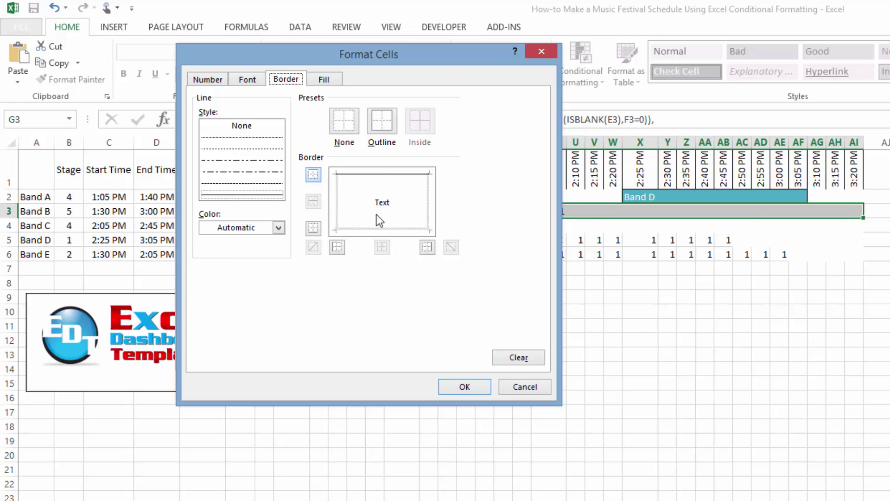
{"action": "left_click", "coordinate": [376, 224]}
Set the rule's font color to the same green as its fill and accept the format
{"action": "left_click", "coordinate": [247, 80]}
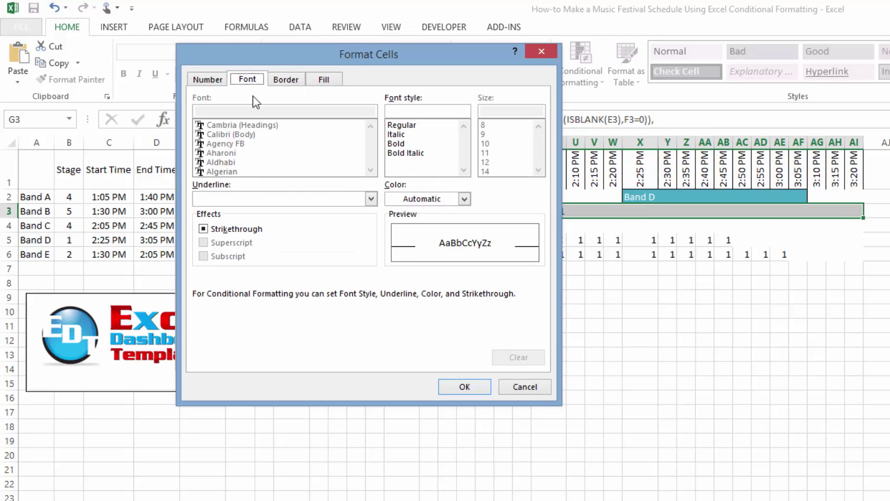
{"action": "left_click", "coordinate": [421, 199]}
{"action": "left_click", "coordinate": [466, 247]}
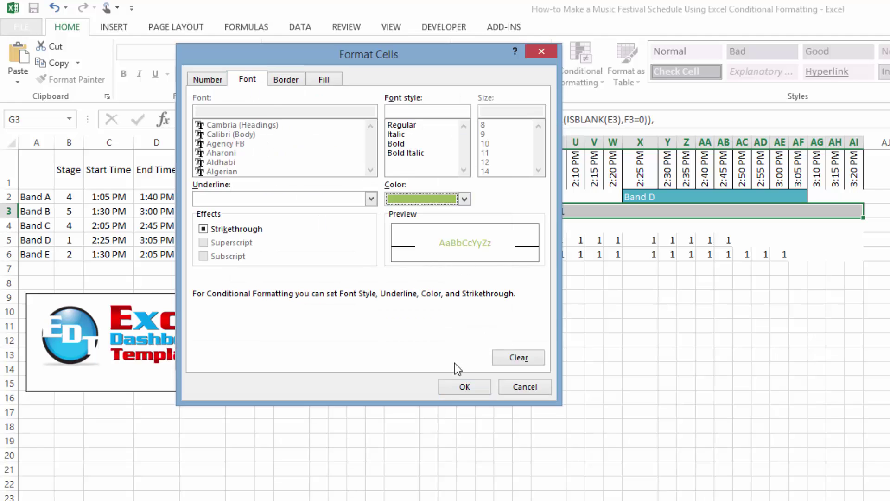
{"action": "left_click", "coordinate": [482, 384]}
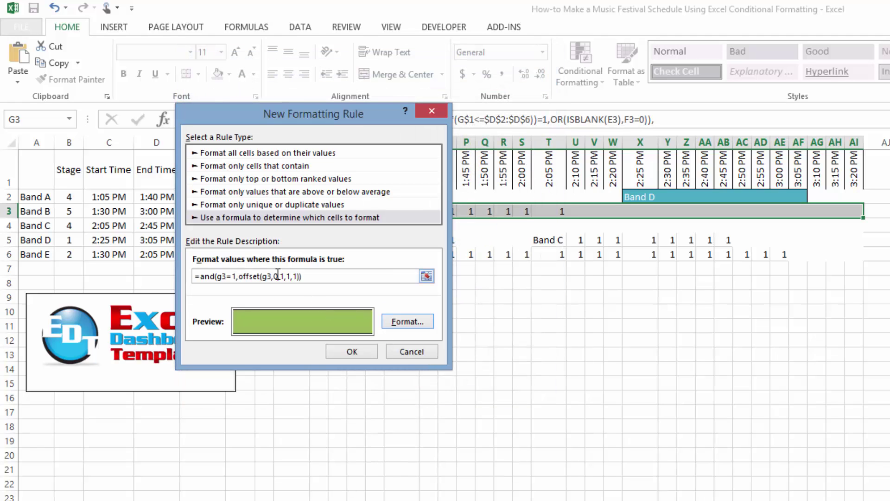
Correct the rule's formula to =and(g3=1,offset(g3,0,1,1,1)=1), apply the rule, and check Band E's bar
{"action": "left_click", "coordinate": [301, 276]}
{"action": "type", "text": "="}
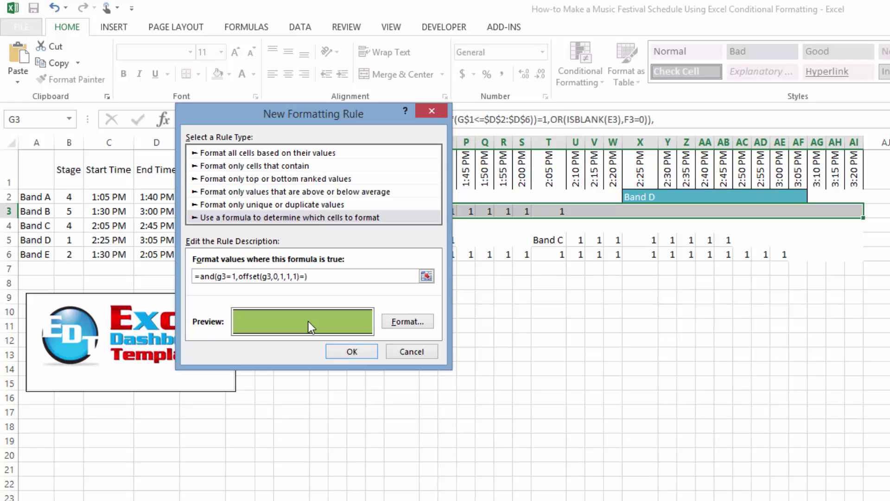
{"action": "type", "text": "1"}
{"action": "left_click", "coordinate": [351, 352]}
{"action": "left_click", "coordinate": [398, 283]}
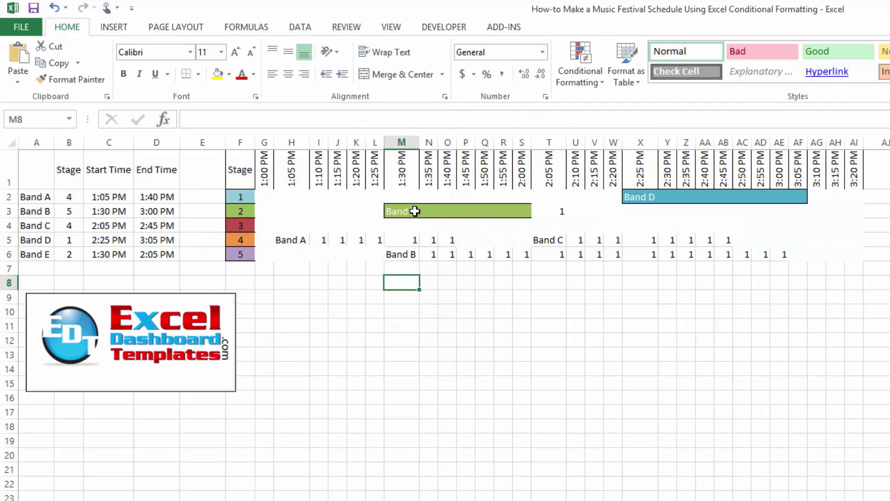
{"action": "left_click_drag", "start_coordinate": [415, 211], "coordinate": [515, 206]}
{"action": "left_click", "coordinate": [524, 237]}
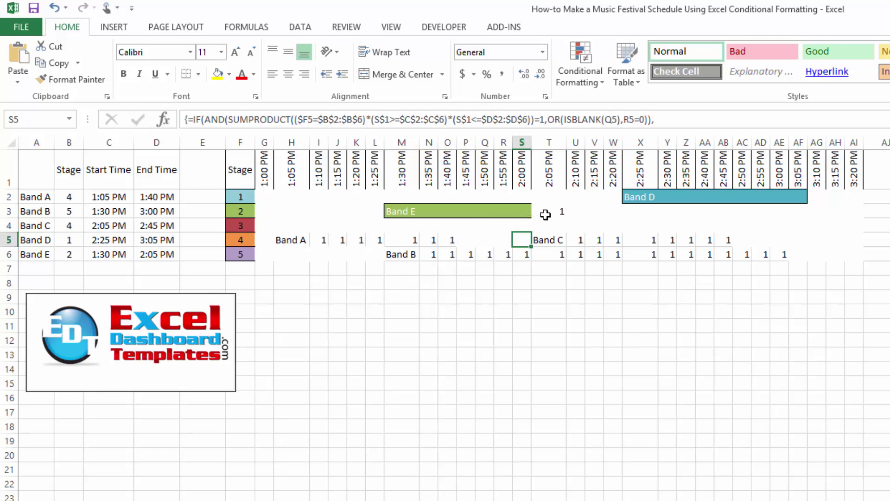
Start a third formula-based conditional formatting rule for Stage 2's cells G3:AI3 with the formula =and(g3=1,offset(g3,0,1,1,1)=0)
{"action": "left_click_drag", "start_coordinate": [265, 211], "coordinate": [848, 213]}
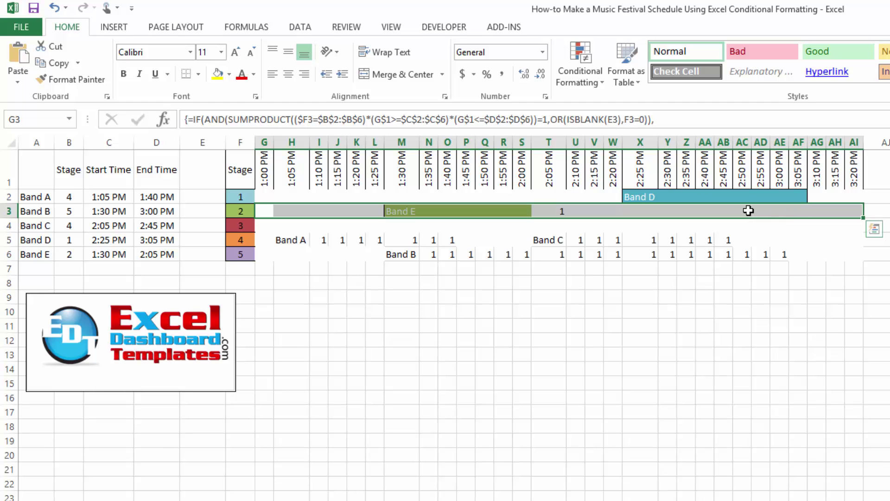
{"action": "left_click", "coordinate": [580, 65]}
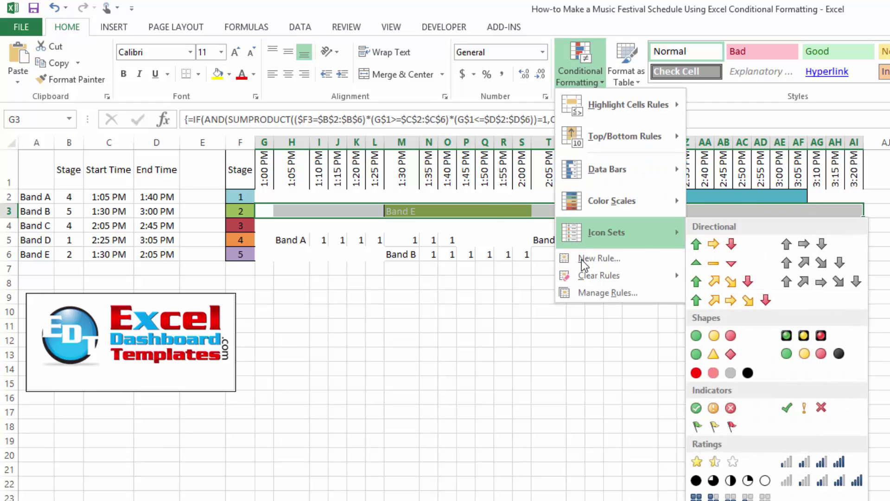
{"action": "left_click", "coordinate": [582, 260]}
{"action": "left_click", "coordinate": [241, 202]}
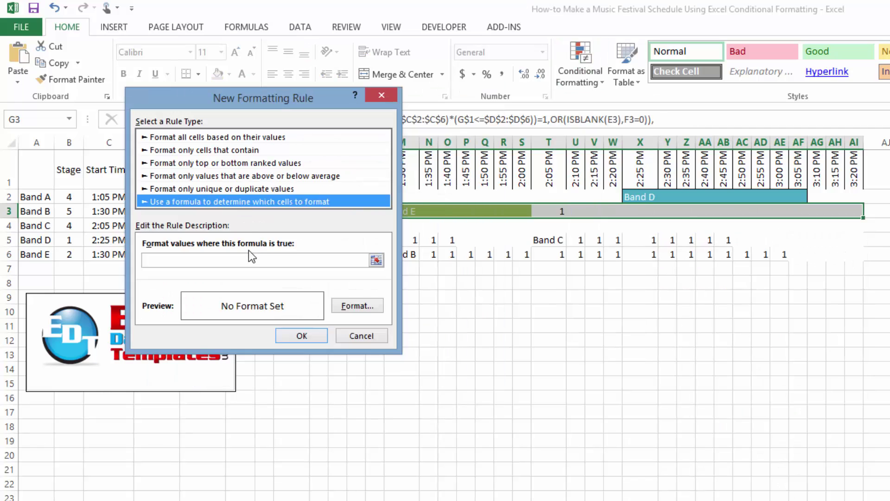
{"action": "left_click", "coordinate": [249, 258]}
{"action": "type", "text": "=and"}
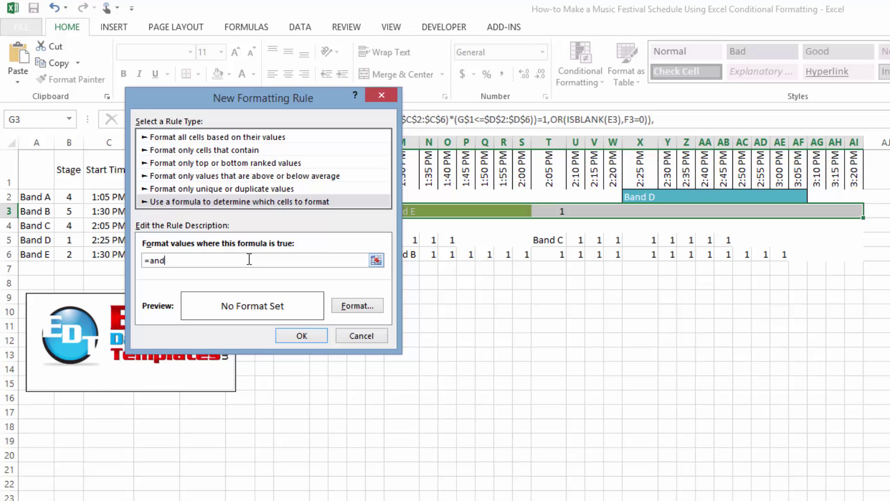
{"action": "type", "text": "(g3=1,offer"}
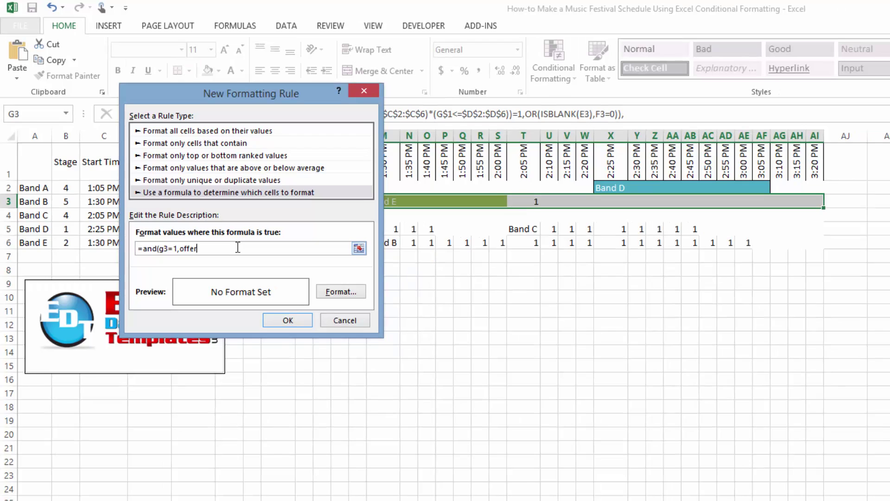
{"action": "type", "text": "et(g3,0,1,1,1)=0)"}
Give the =and(g3=1,offset(g3,0,1,1,1)=0) rule a green fill and top, right and bottom borders
{"action": "left_click", "coordinate": [339, 291]}
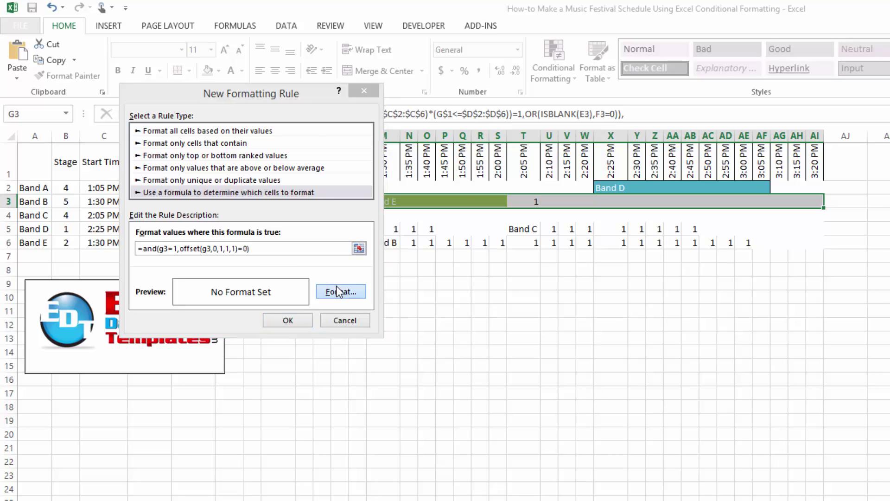
{"action": "left_click", "coordinate": [261, 62]}
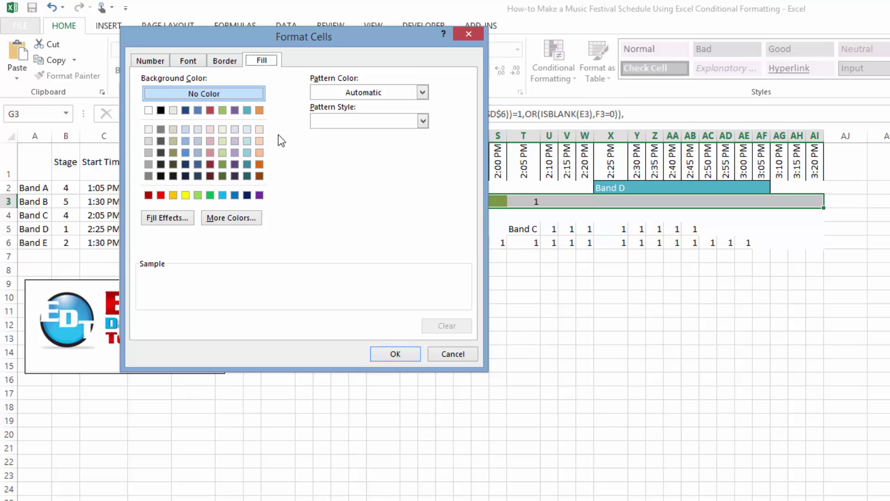
{"action": "left_click", "coordinate": [222, 110]}
{"action": "left_click", "coordinate": [235, 62]}
{"action": "left_click", "coordinate": [330, 155]}
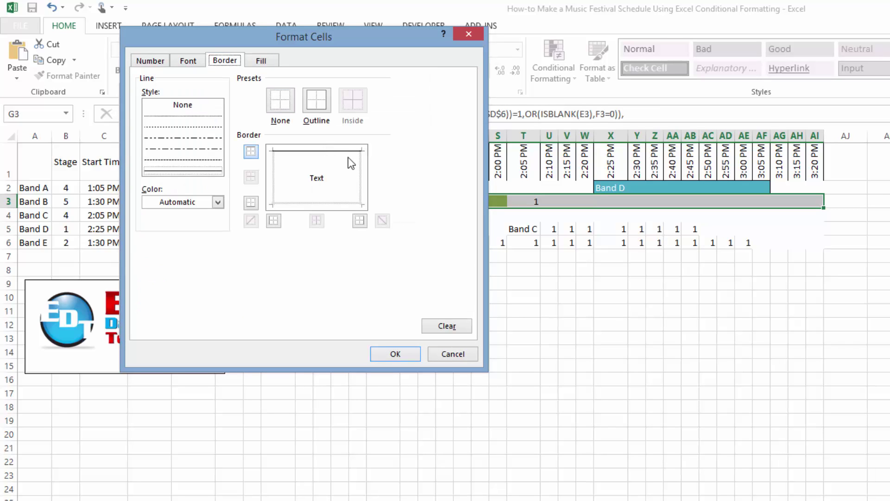
{"action": "left_click", "coordinate": [363, 171]}
{"action": "left_click", "coordinate": [343, 205]}
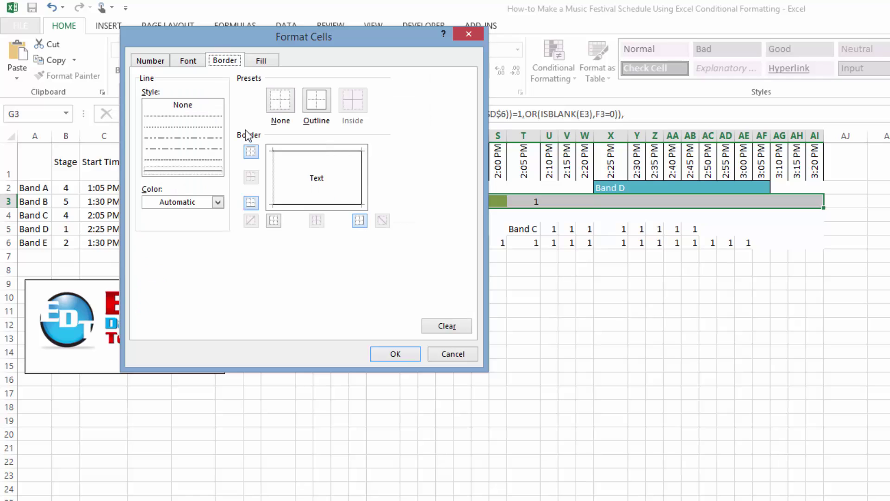
Set the rule's font color to the fill's green, apply the rule, and check Band E's full bar
{"action": "left_click", "coordinate": [189, 62]}
{"action": "left_click", "coordinate": [343, 177]}
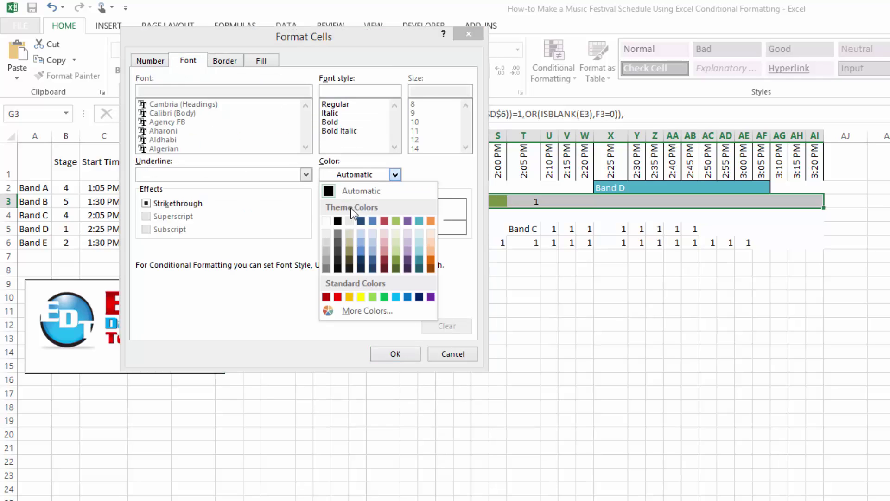
{"action": "left_click", "coordinate": [398, 219]}
{"action": "left_click", "coordinate": [396, 354]}
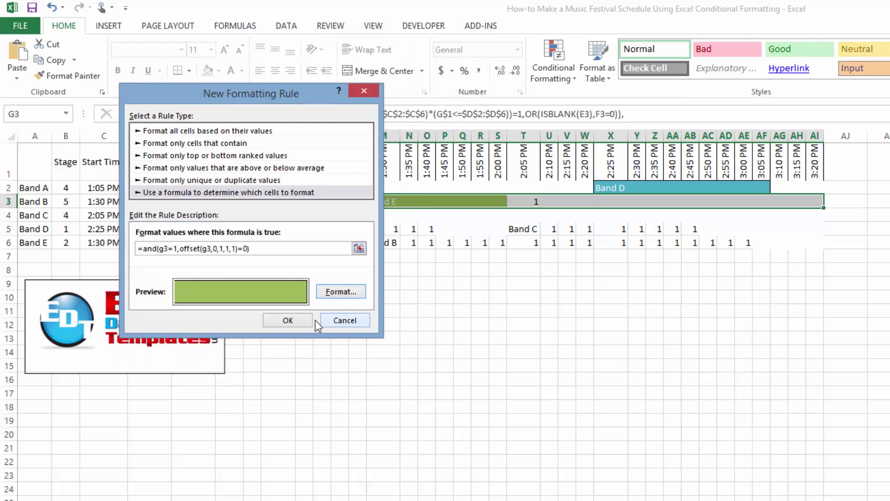
{"action": "left_click", "coordinate": [285, 318]}
{"action": "left_click", "coordinate": [498, 296]}
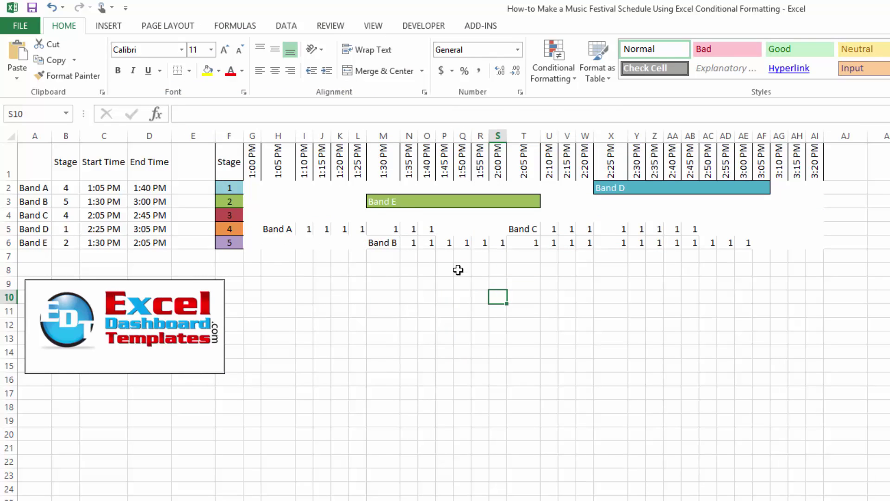
{"action": "left_click_drag", "start_coordinate": [391, 203], "coordinate": [531, 201]}
{"action": "left_click", "coordinate": [551, 283]}
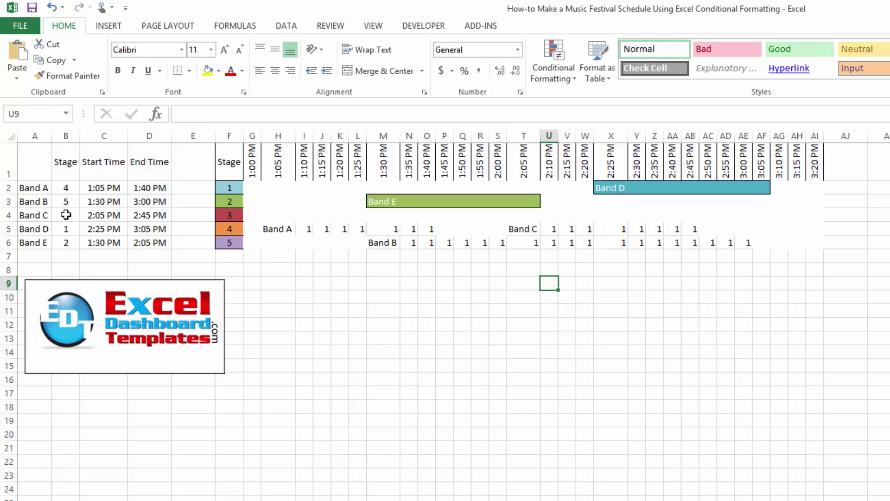
Change Band D's stage in B5 to 2 and check its bar in the Stage 2 row
{"action": "left_click", "coordinate": [61, 228]}
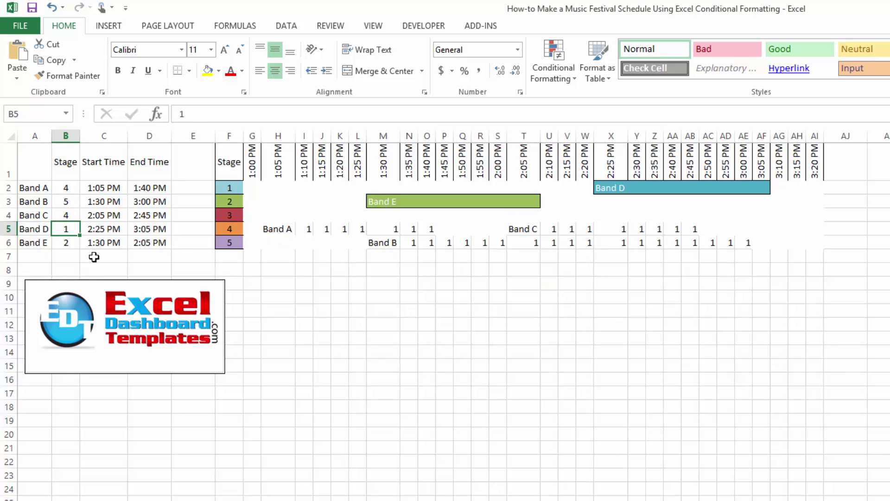
{"action": "type", "text": "2"}
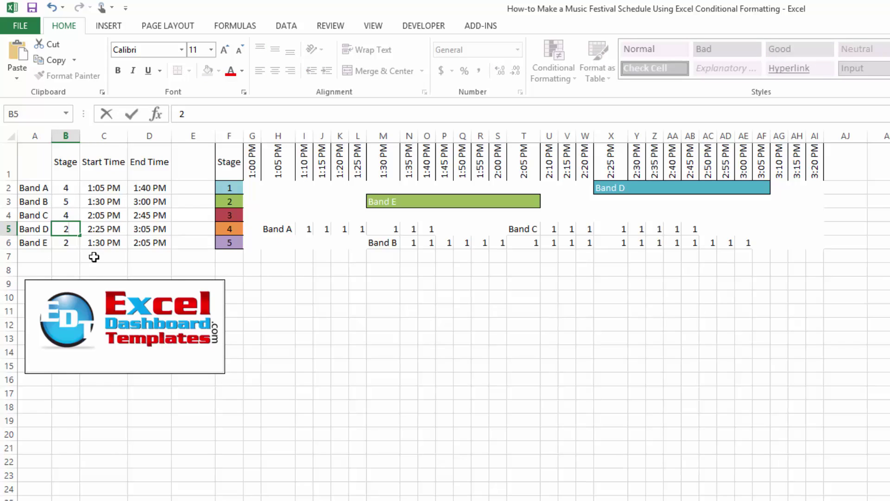
{"action": "key", "text": "Return"}
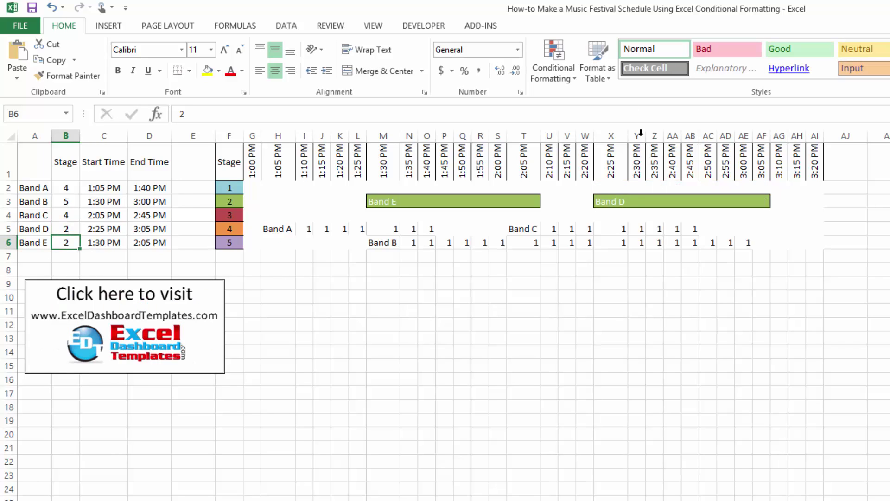
{"action": "left_click_drag", "start_coordinate": [612, 201], "coordinate": [757, 198]}
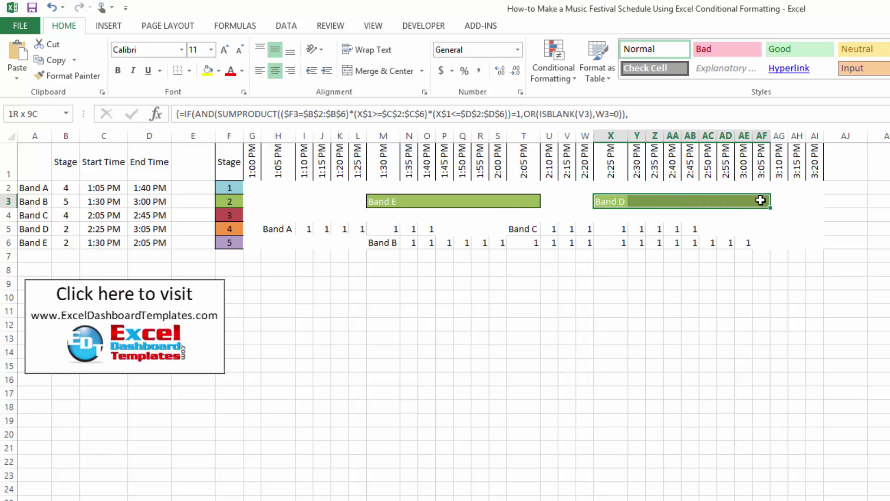
{"action": "left_click", "coordinate": [726, 243]}
Set the stage of Band D in B5 and Band E in B6 to 1 and check the bars in the Stage 1 row
{"action": "left_click", "coordinate": [66, 230]}
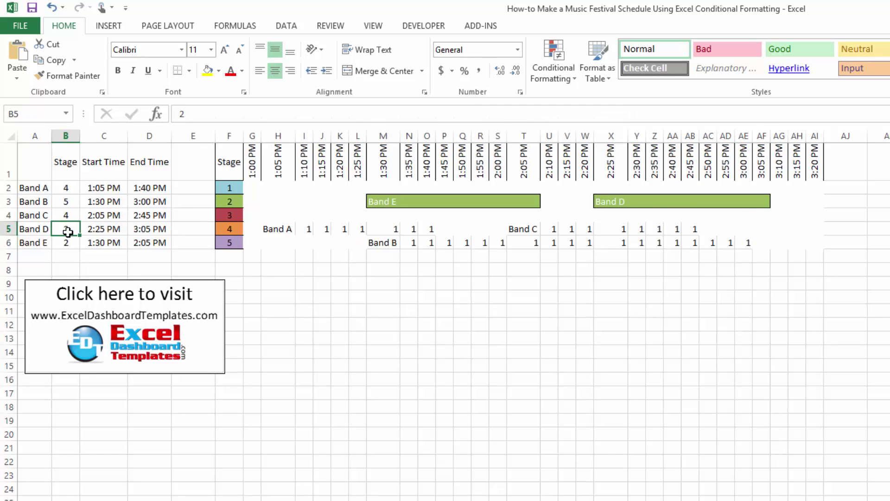
{"action": "type", "text": "1"}
{"action": "key", "text": "Return"}
{"action": "type", "text": "1"}
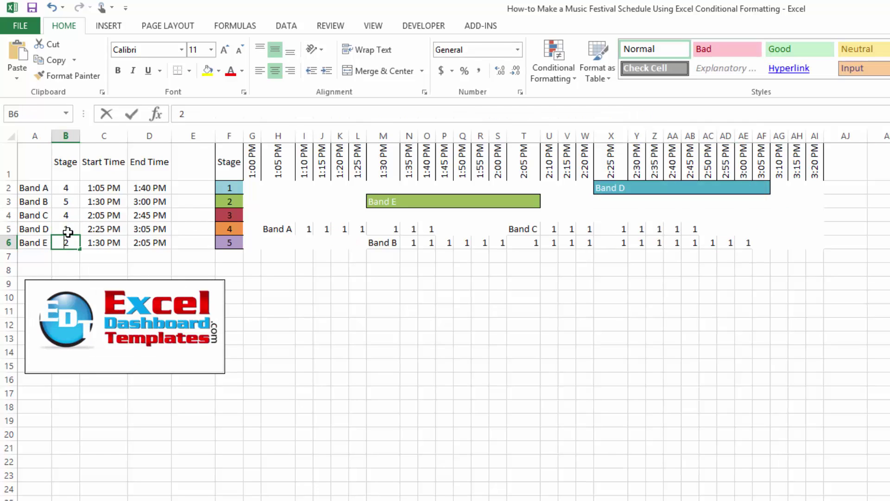
{"action": "key", "text": "Return"}
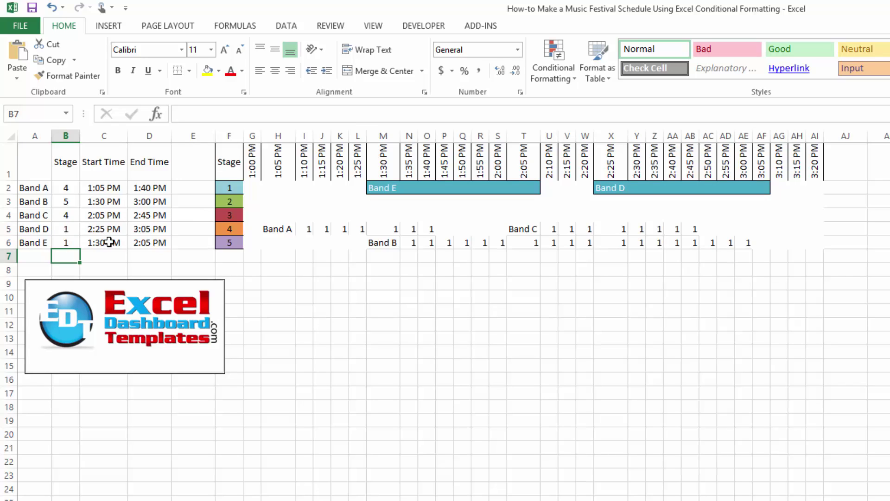
{"action": "left_click", "coordinate": [370, 260]}
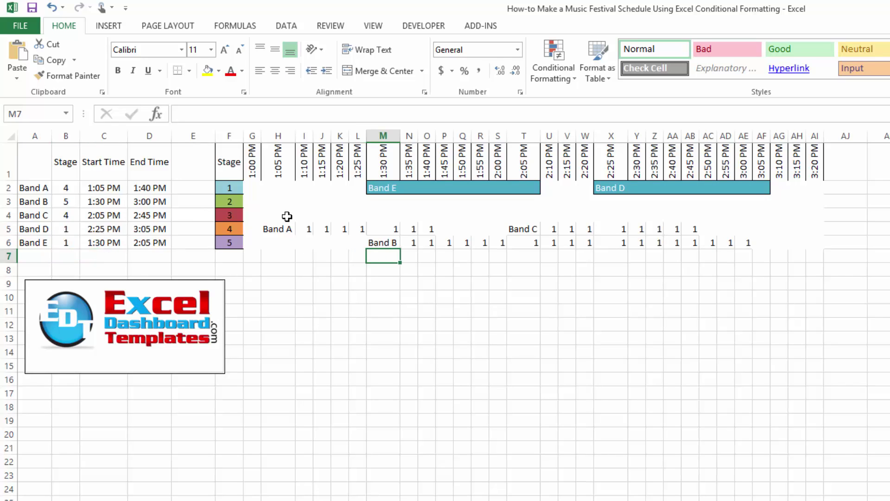
Review the finished schedule, comparing the stage rows and their colored bars with the band, stage and time table in A2:D6
{"action": "left_click", "coordinate": [252, 185]}
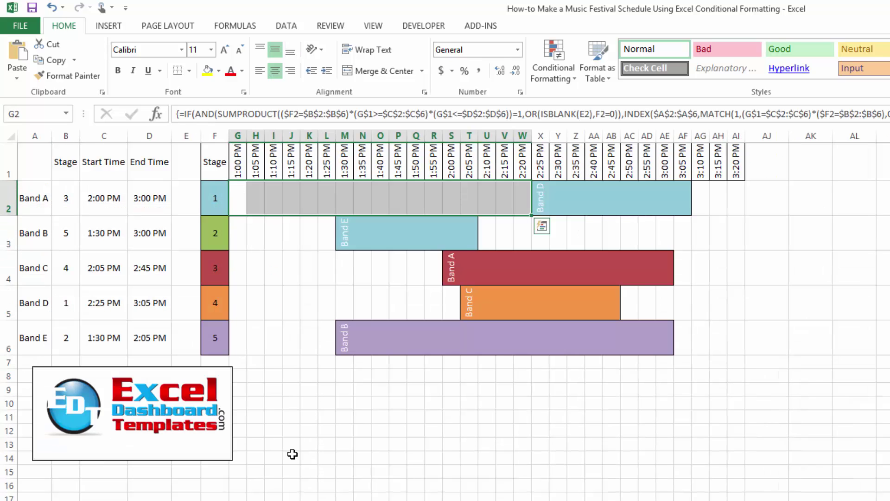
{"action": "left_click", "coordinate": [309, 403]}
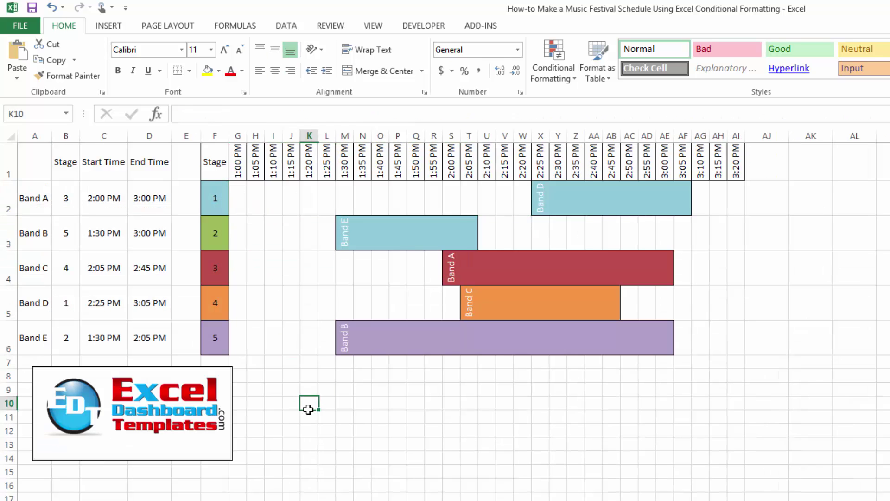
{"action": "left_click_drag", "start_coordinate": [222, 258], "coordinate": [691, 268]}
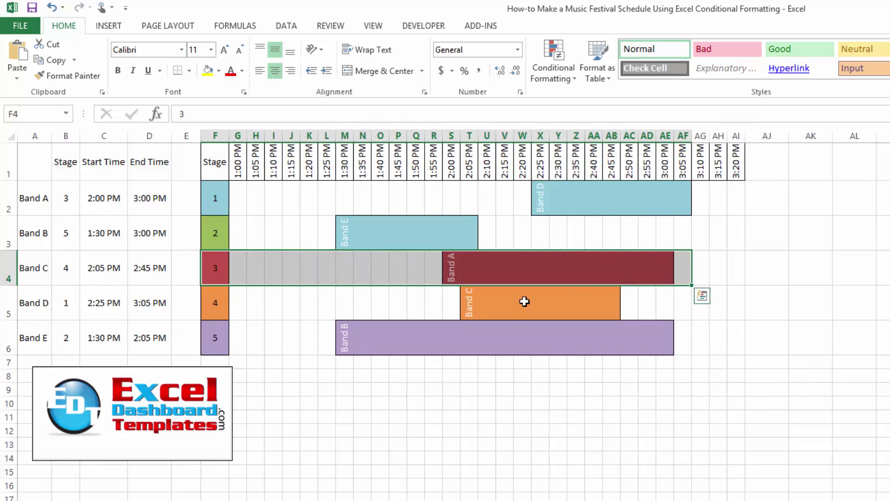
{"action": "left_click", "coordinate": [505, 299]}
{"action": "left_click", "coordinate": [220, 298]}
{"action": "left_click", "coordinate": [214, 341]}
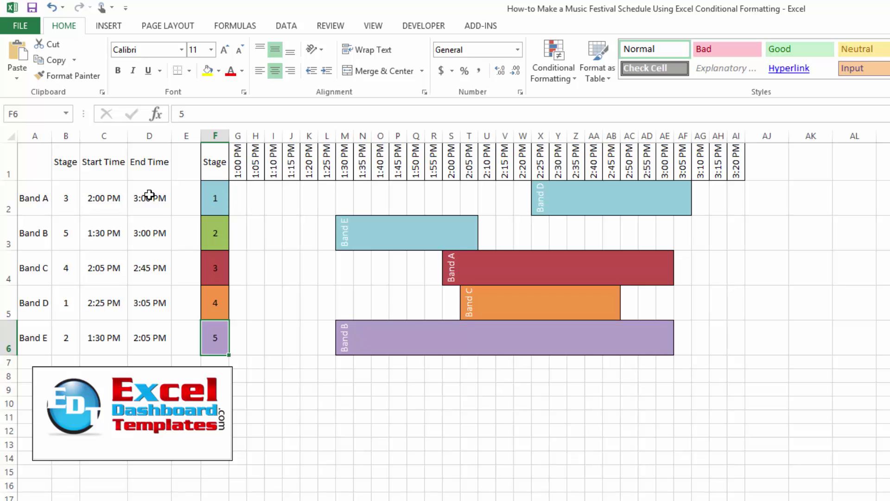
{"action": "left_click_drag", "start_coordinate": [47, 200], "coordinate": [155, 338]}
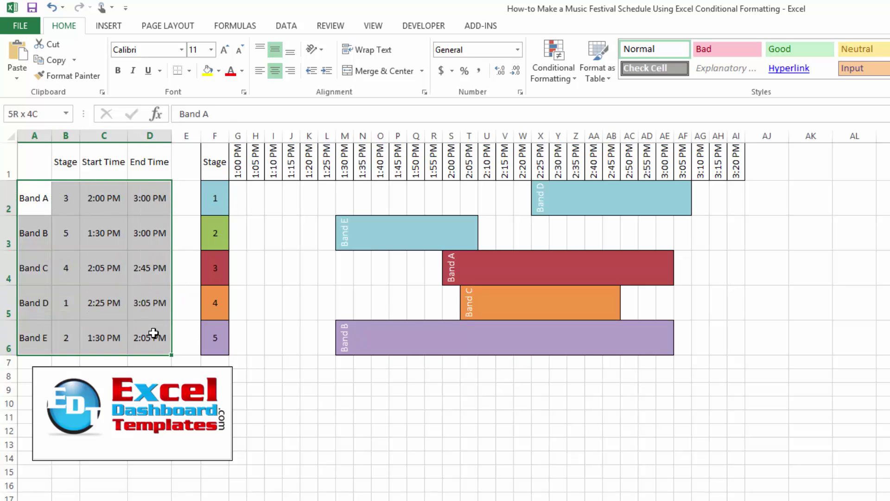
{"action": "left_click_drag", "start_coordinate": [233, 211], "coordinate": [733, 382]}
{"action": "left_click", "coordinate": [681, 381]}
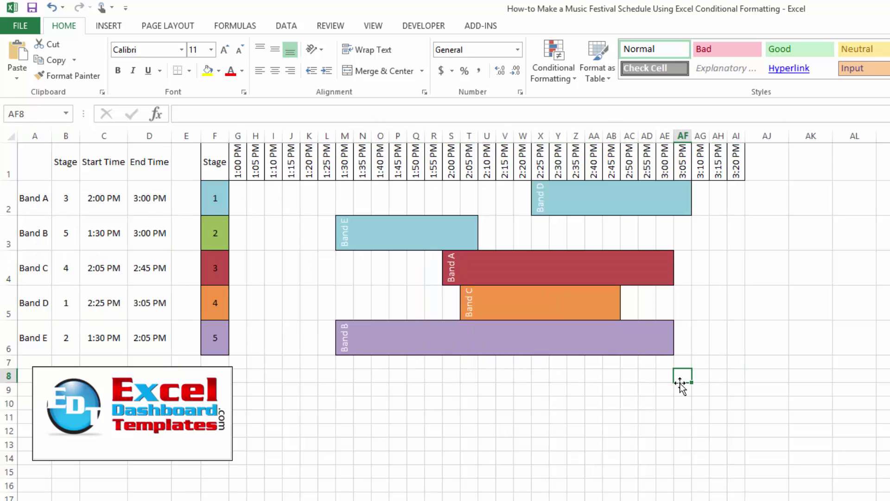